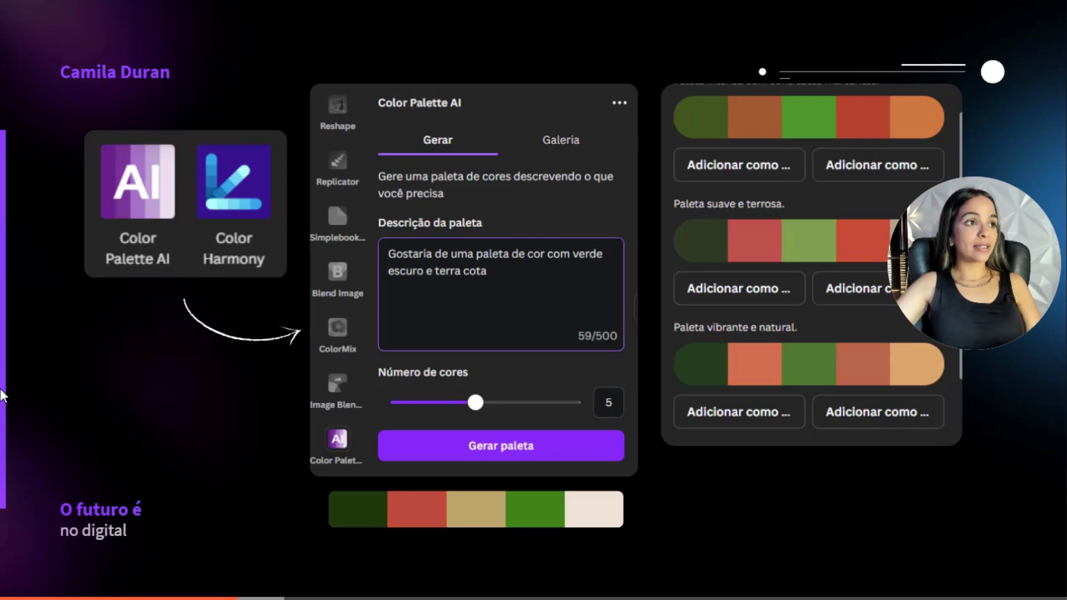
Leave the presentation view, search the Canva apps for "color" and open the Color Palette AI app.
key(Escape)
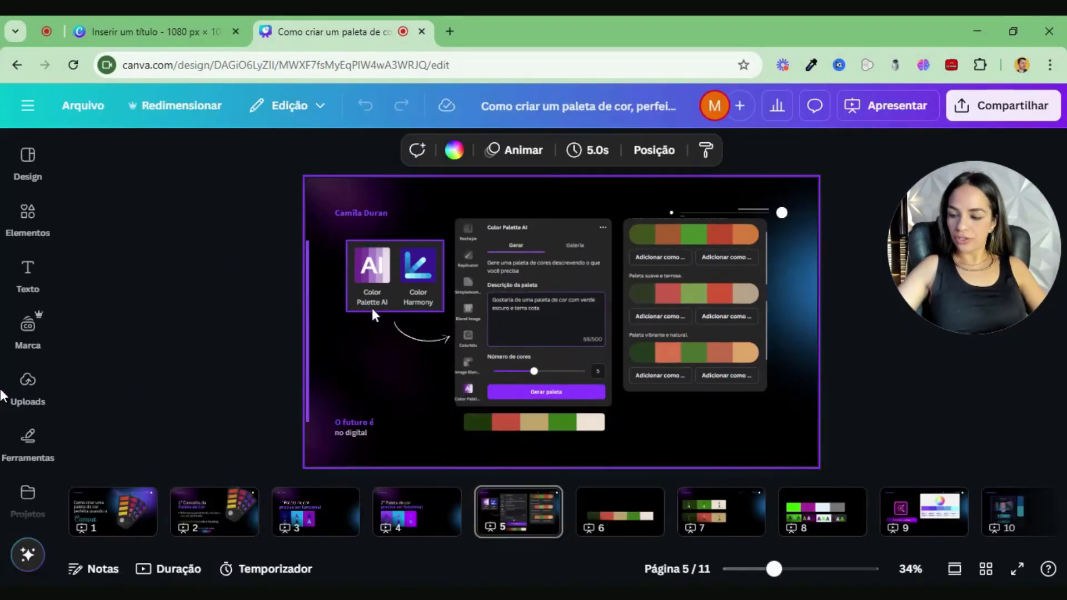
scroll(36, 339, down, 4)
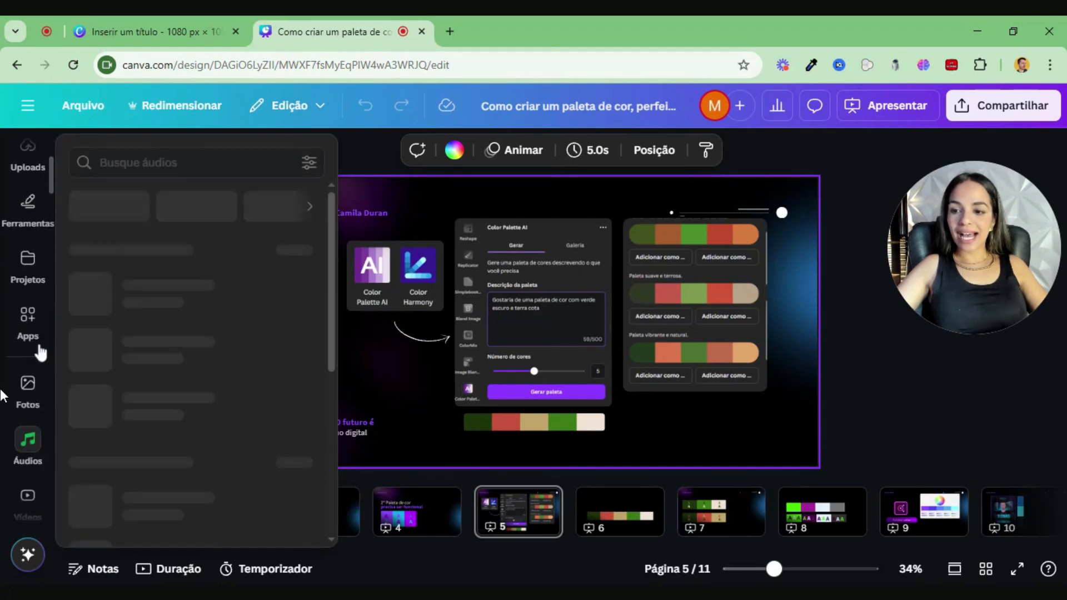
click(34, 342)
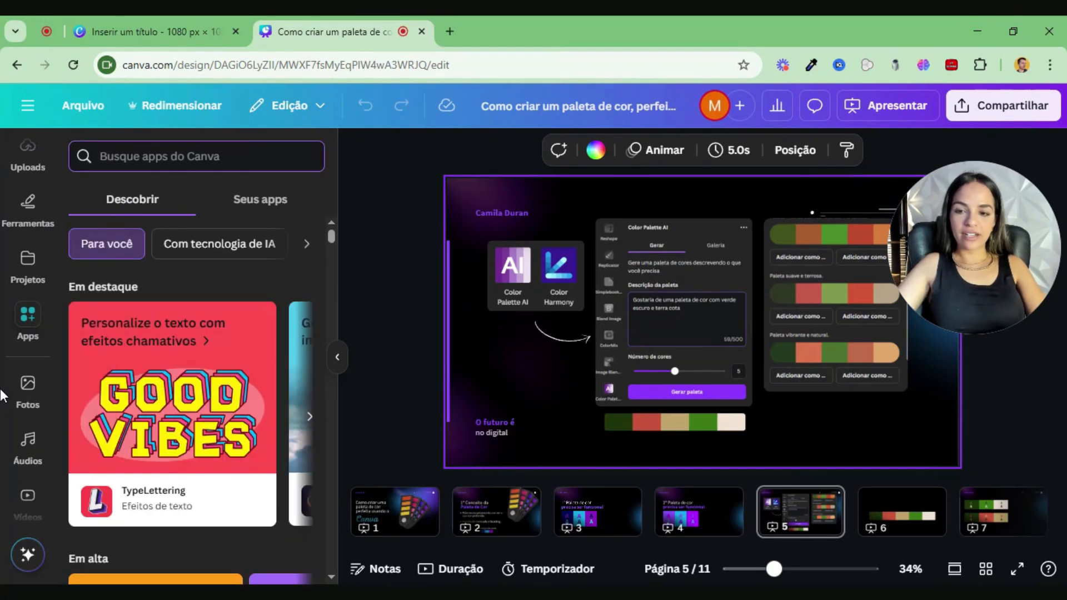
text(color)
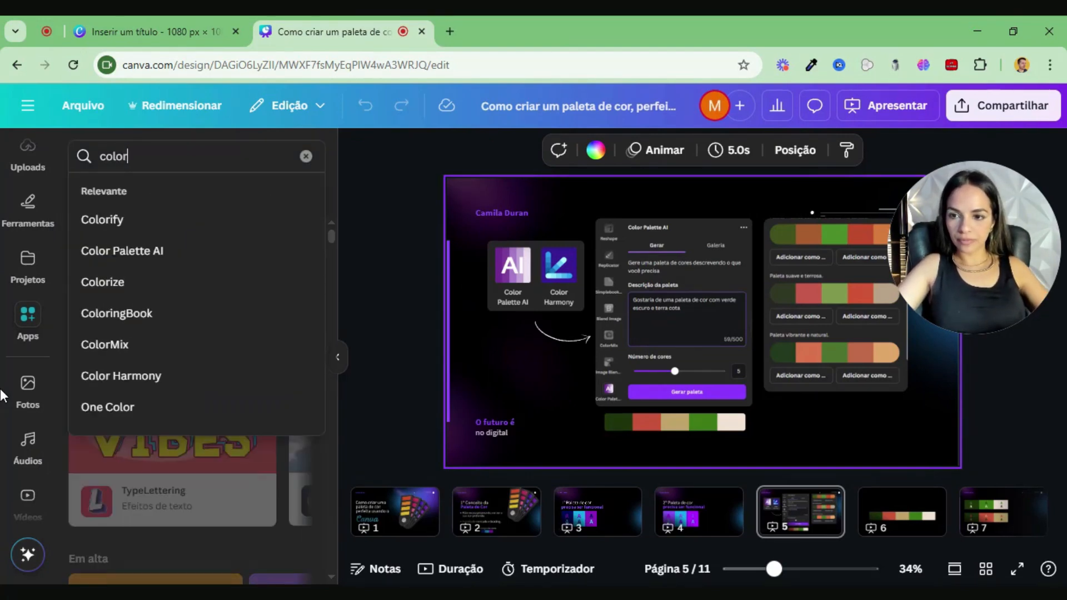
click(152, 251)
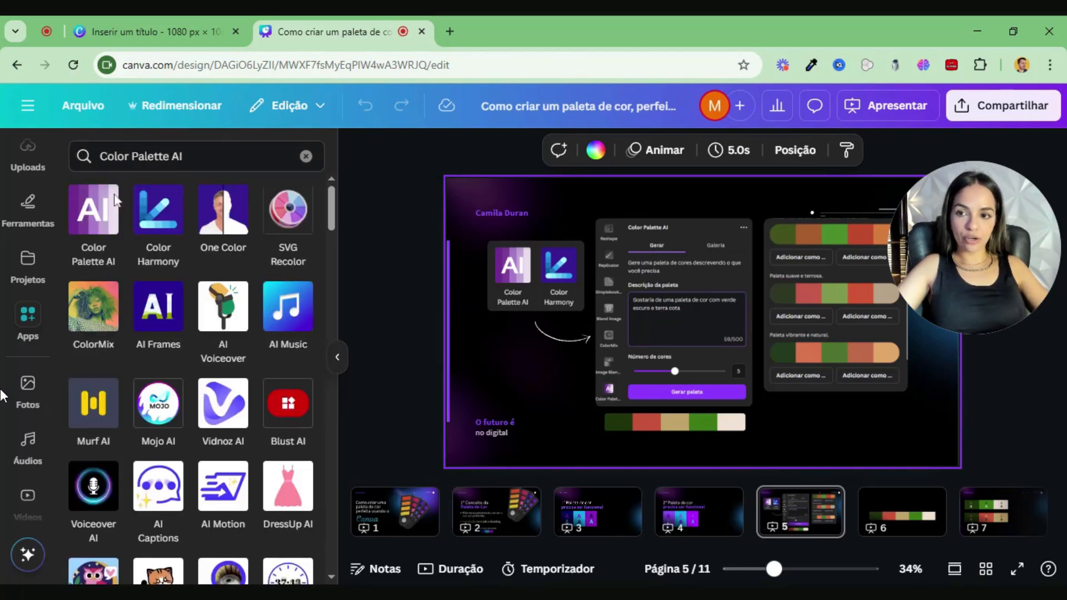
click(90, 228)
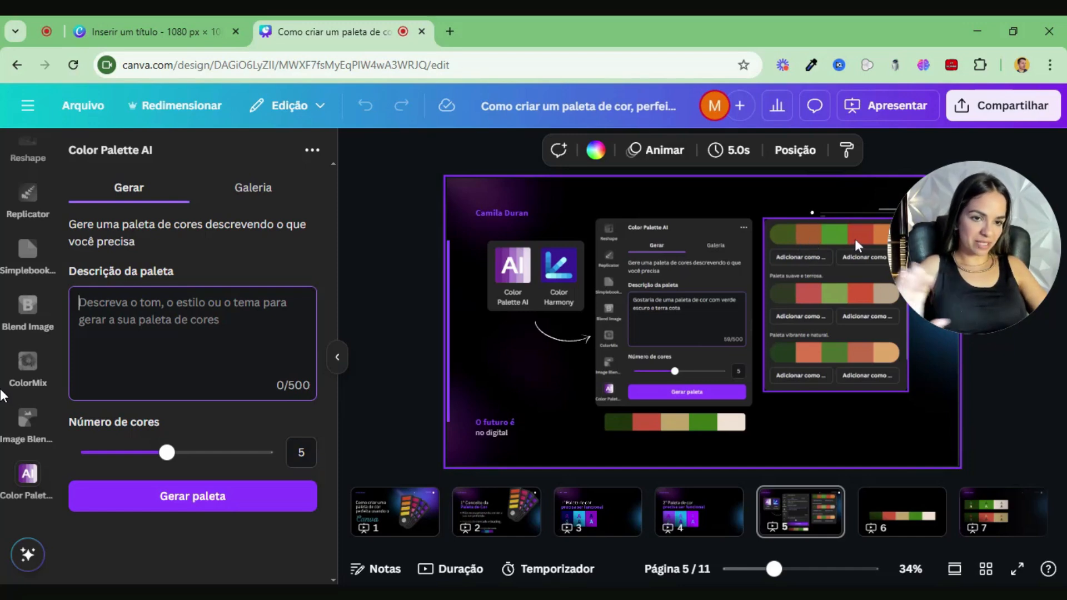
Examine the example palettes and letter contrast samples on pages 5 to 8 of the presentation.
click(695, 422)
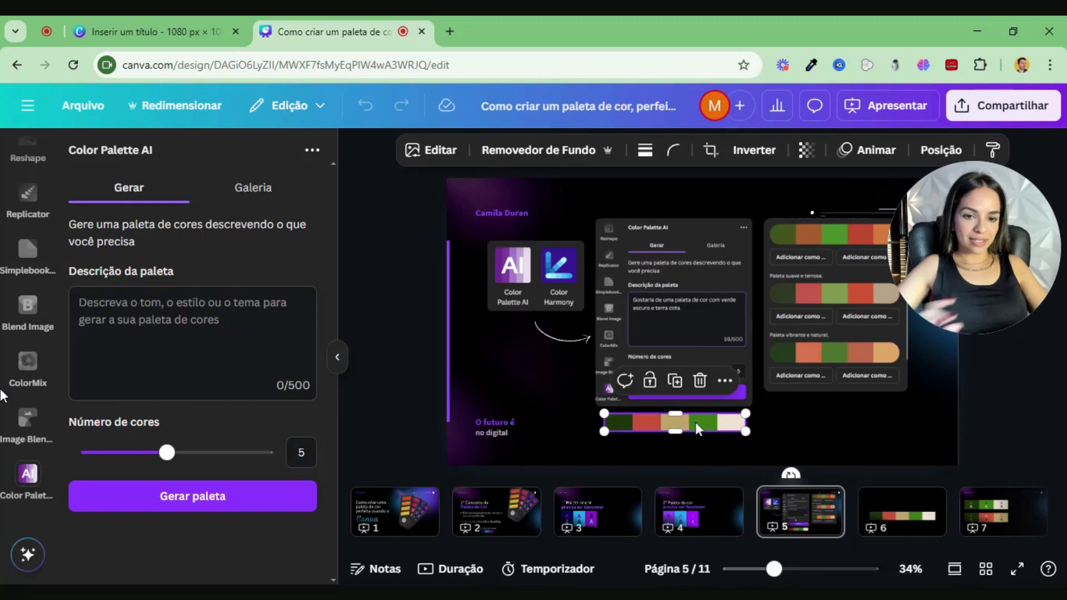
click(706, 460)
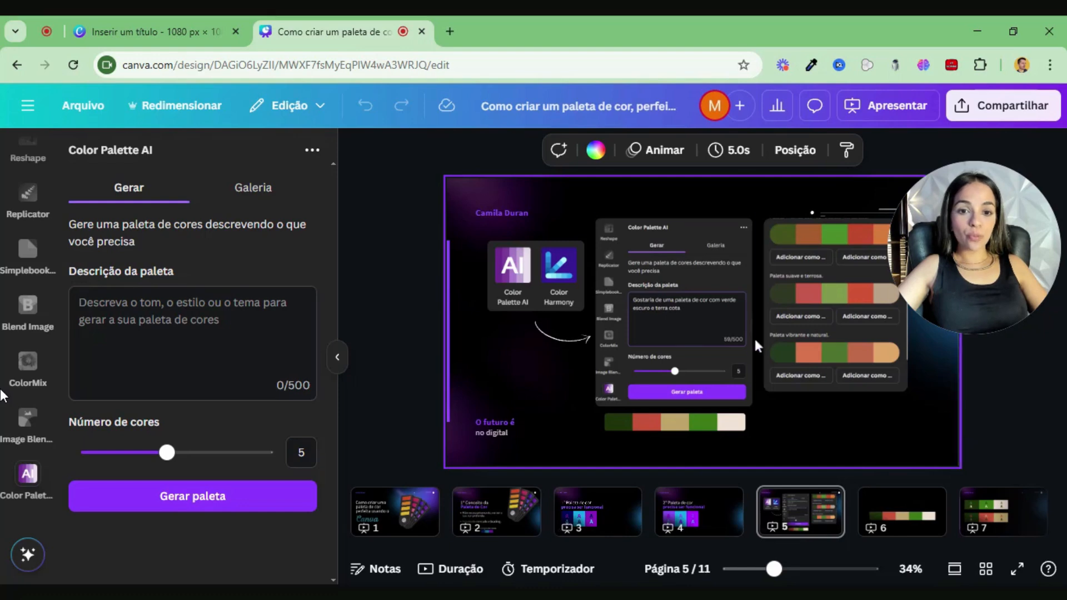
scroll(746, 338, down, 1)
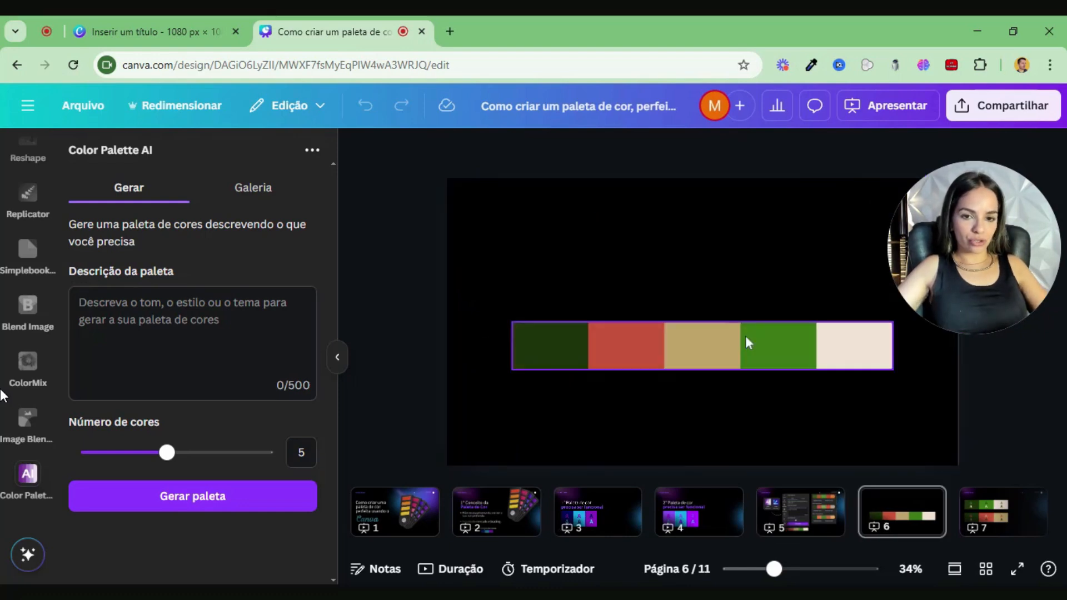
scroll(745, 346, up, 1)
scroll(745, 355, down, 1)
scroll(746, 356, down, 1)
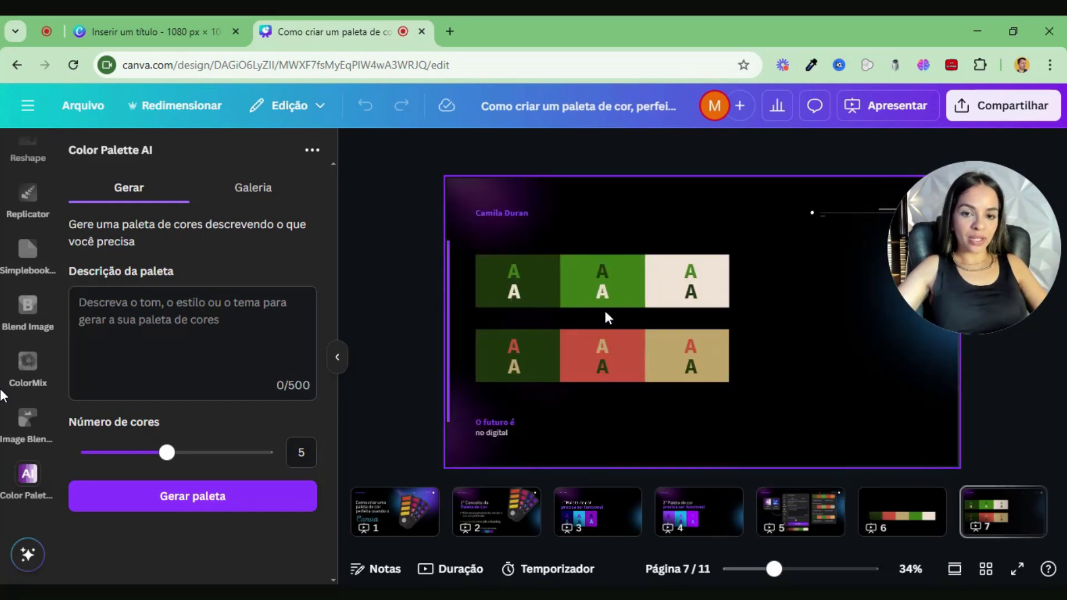
scroll(689, 384, down, 1)
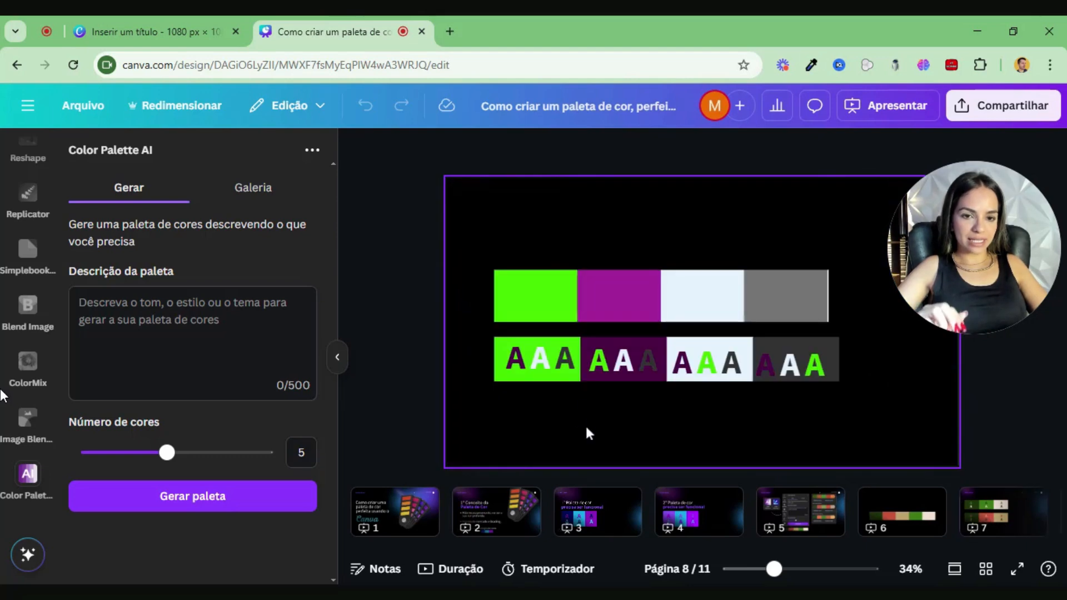
click(550, 295)
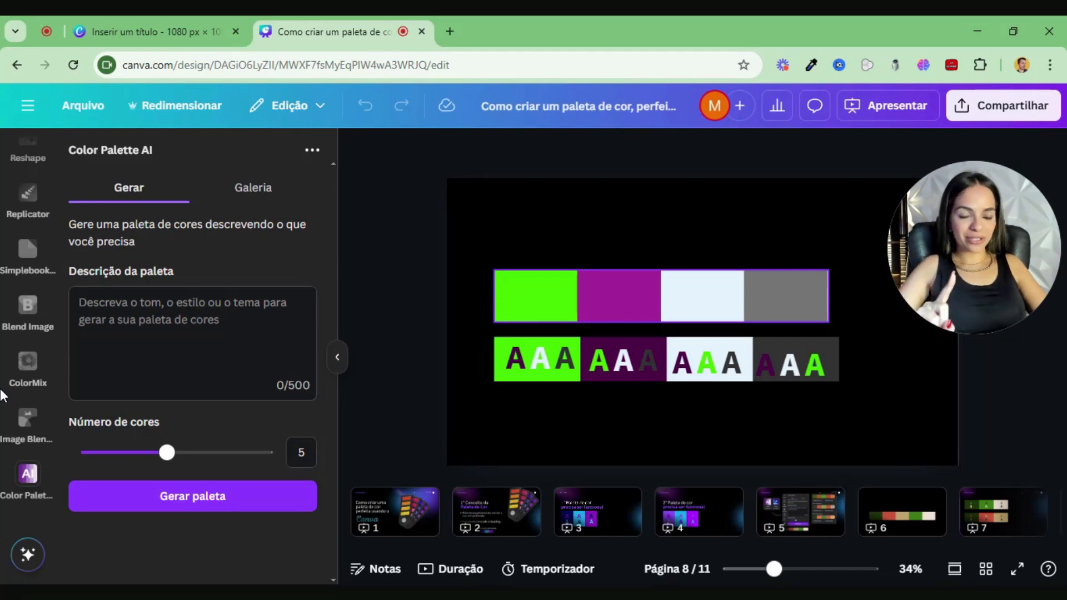
scroll(639, 352, up, 5)
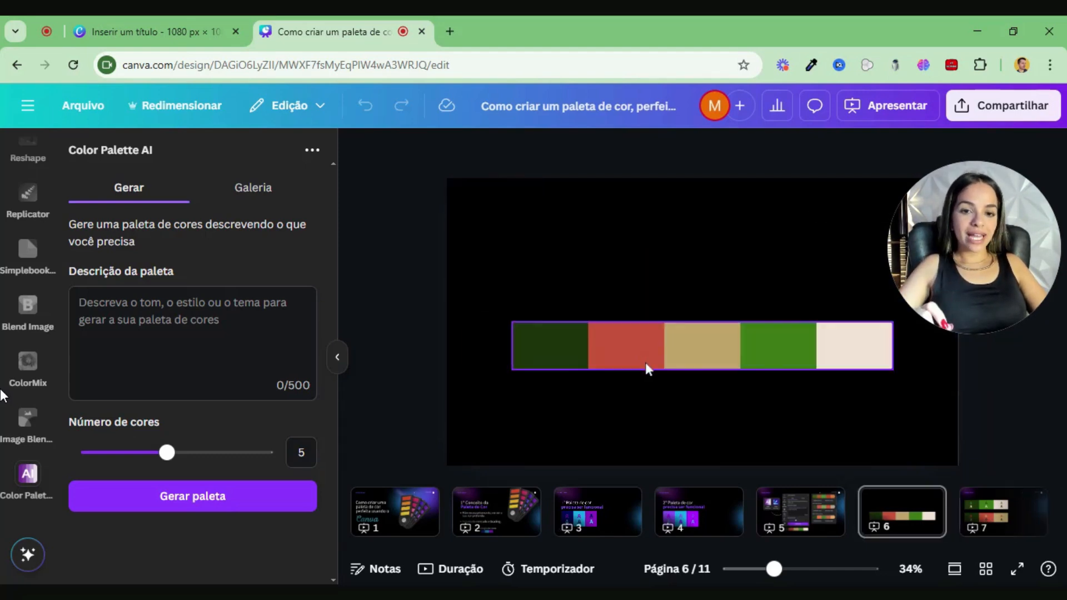
scroll(645, 367, up, 3)
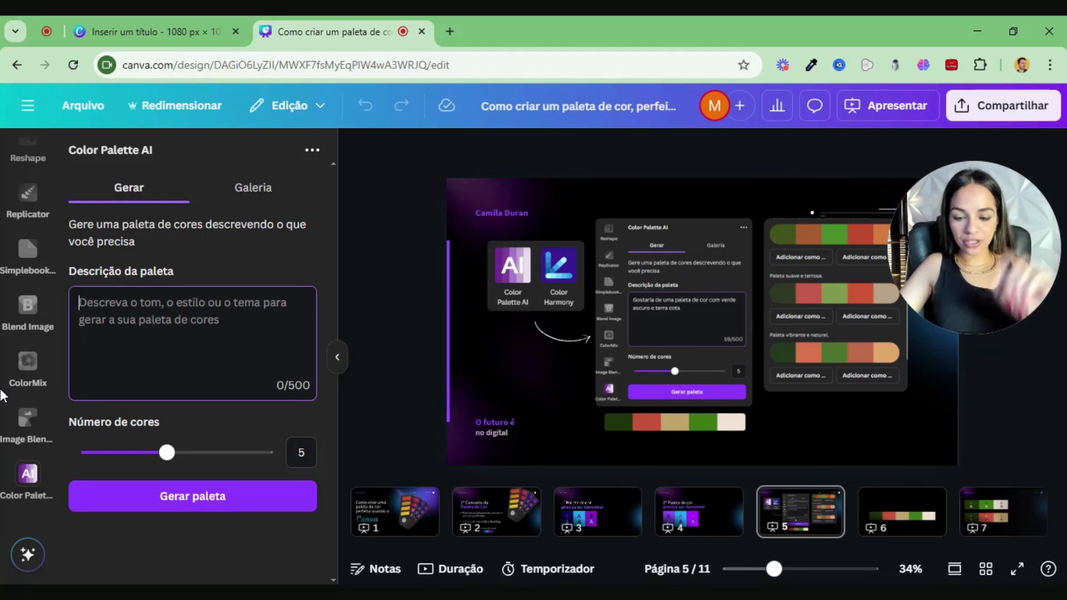
Generate palettes from the description "Gostaria de uma paleta de cor suave, porém com contraste nas cores azul e rosa" and review the suggestions.
text(Q)
key(BackSpace)
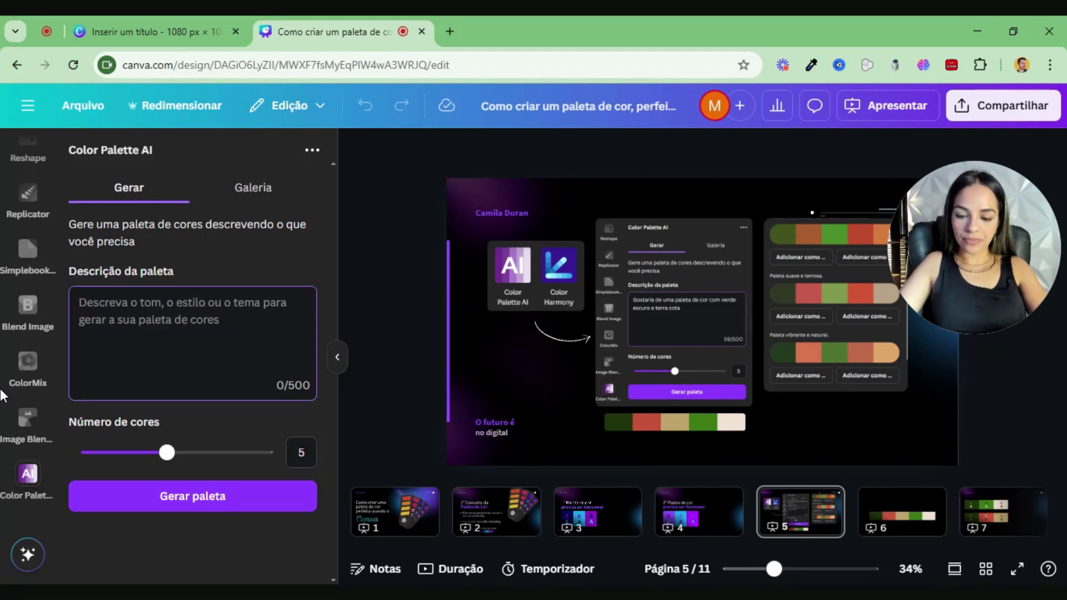
text(Go)
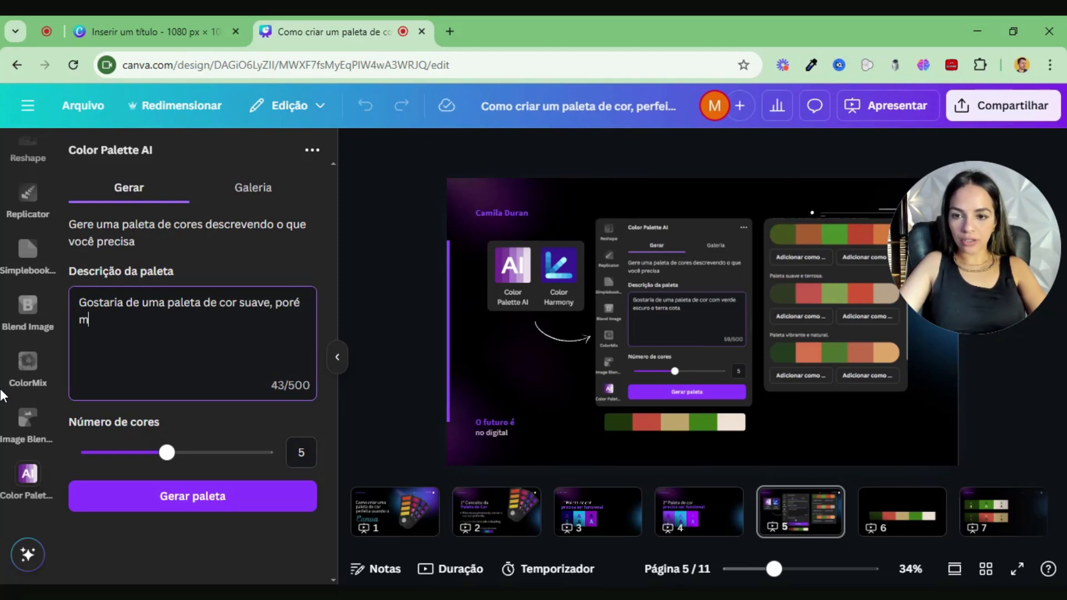
text(com contraste nas cores)
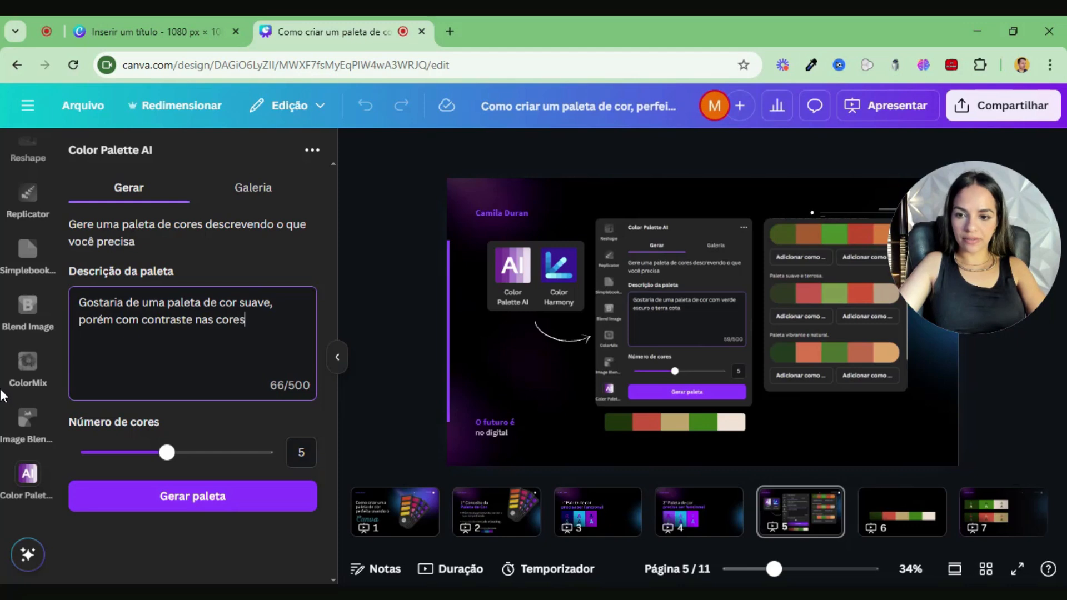
text(osa)
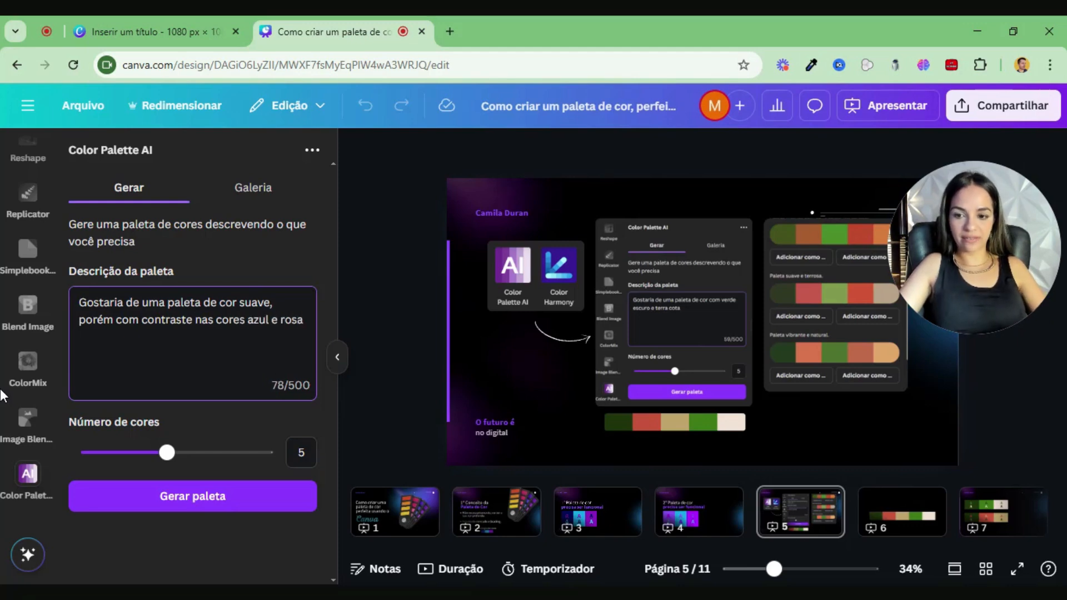
click(192, 496)
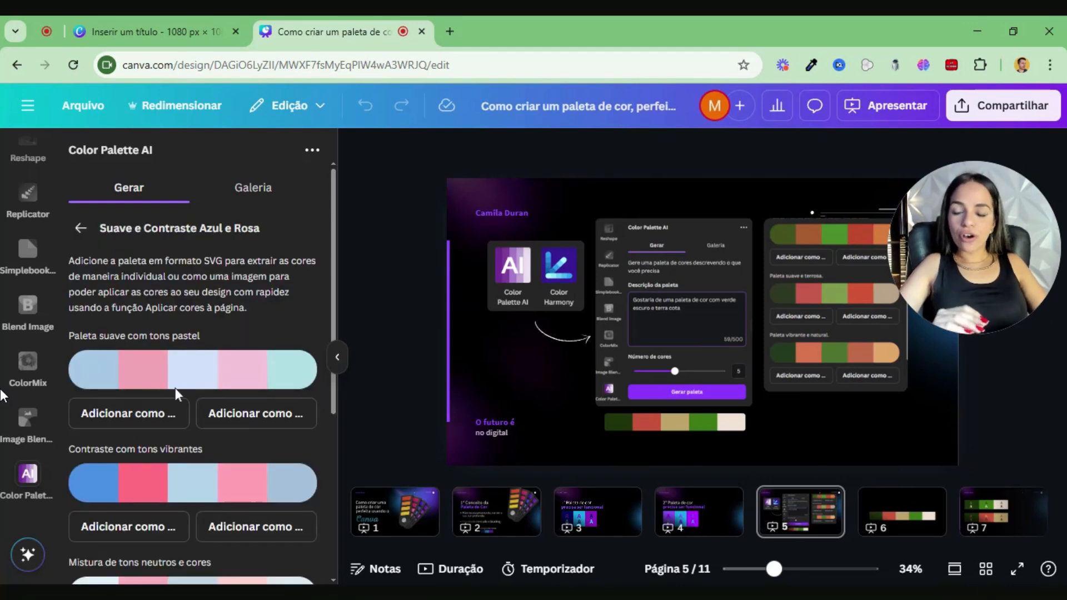
scroll(125, 370, down, 3)
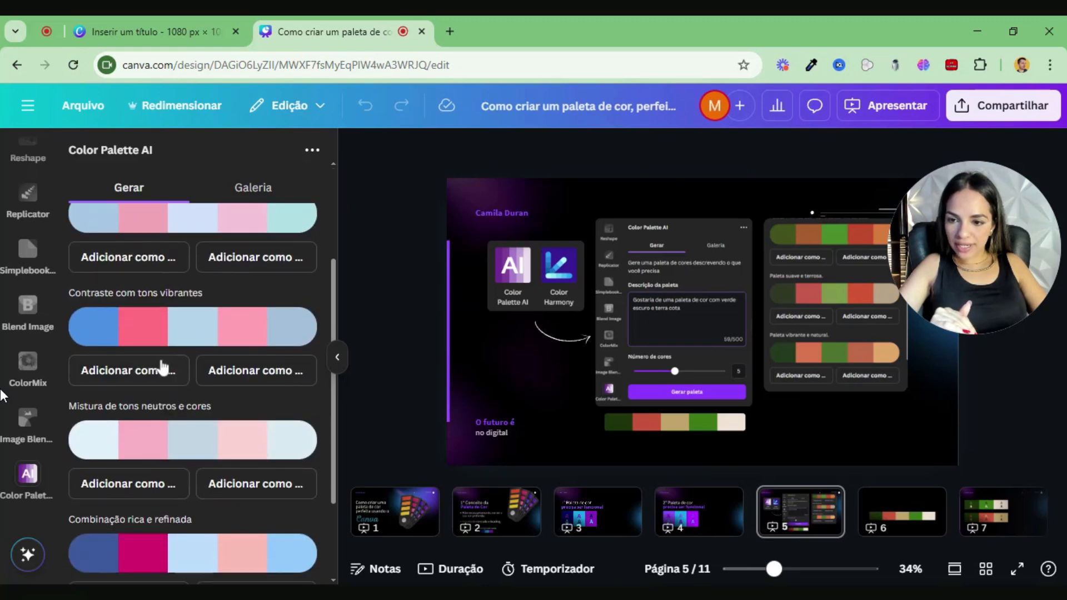
scroll(189, 340, down, 2)
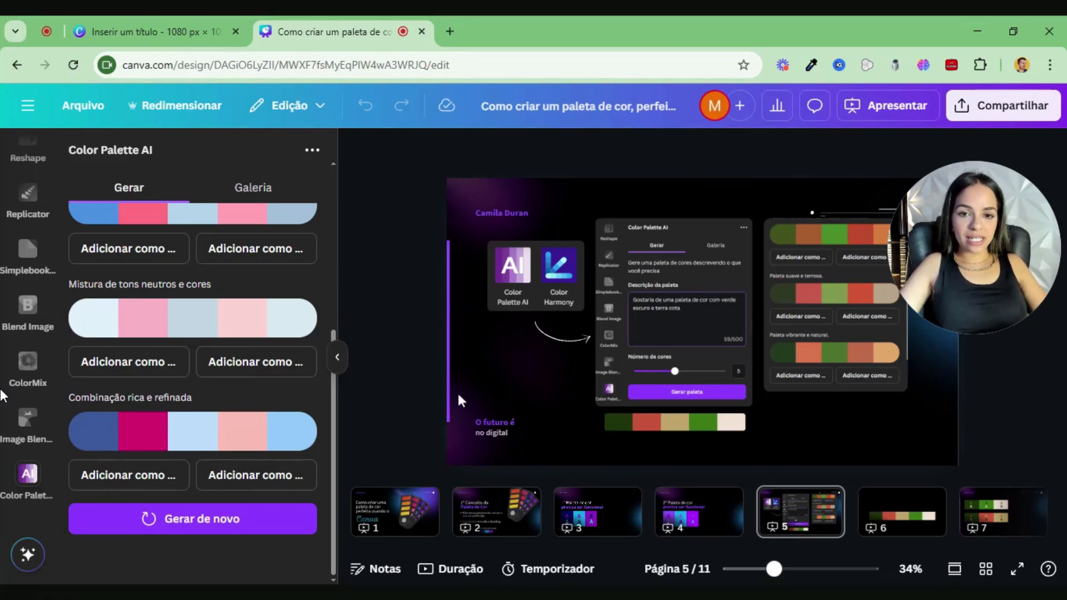
scroll(173, 339, up, 5)
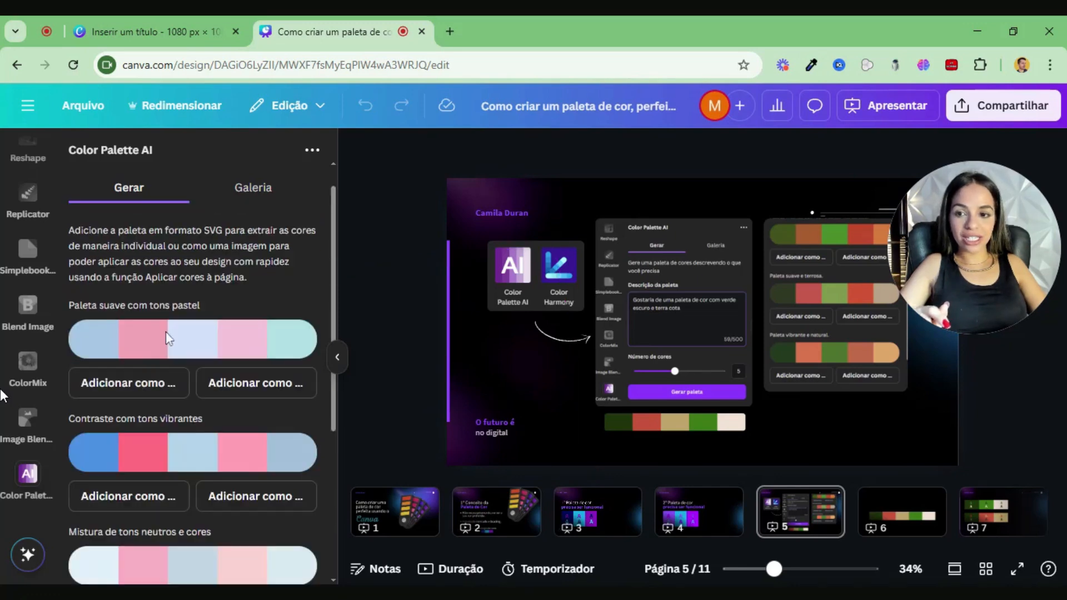
Insert "(#0b5eaa)" after "azul" in the palette description, copying the code from a temporary dark blue recolour of the page 4 letter graphic.
click(82, 227)
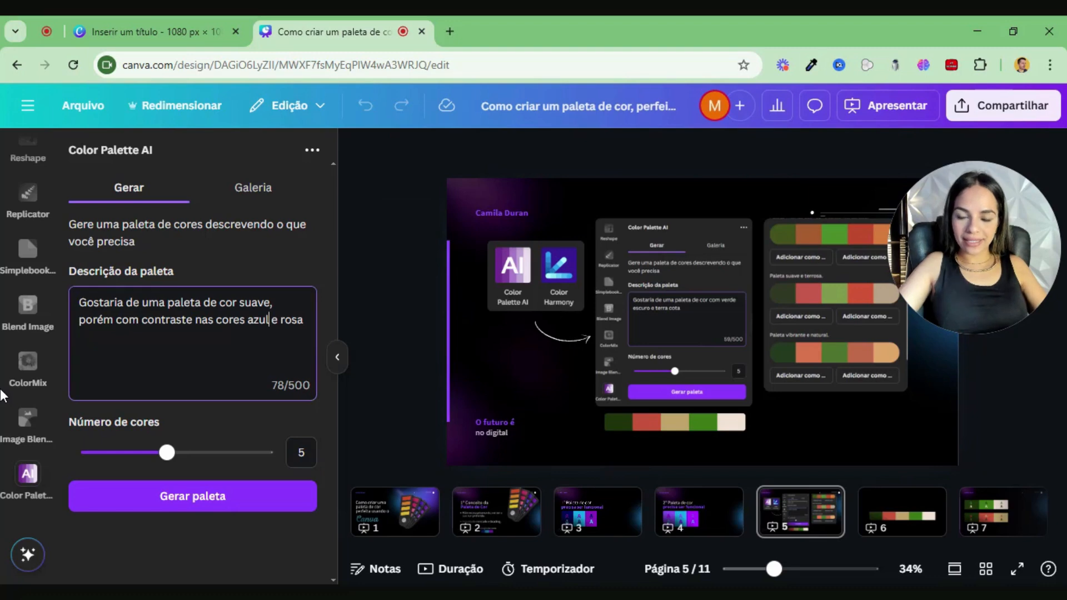
text(()
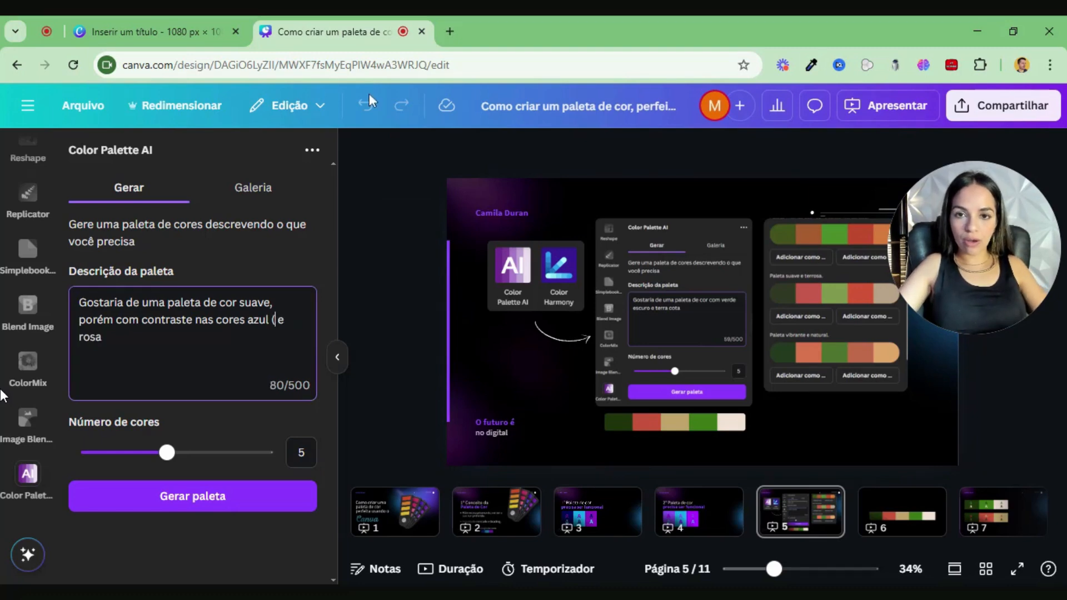
scroll(616, 352, up, 3)
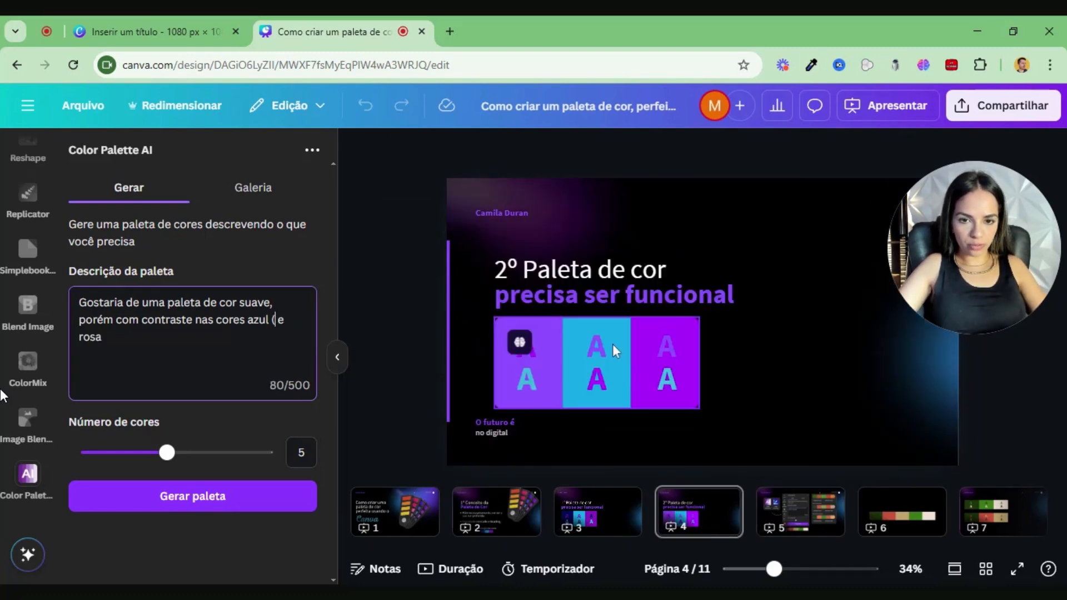
click(612, 345)
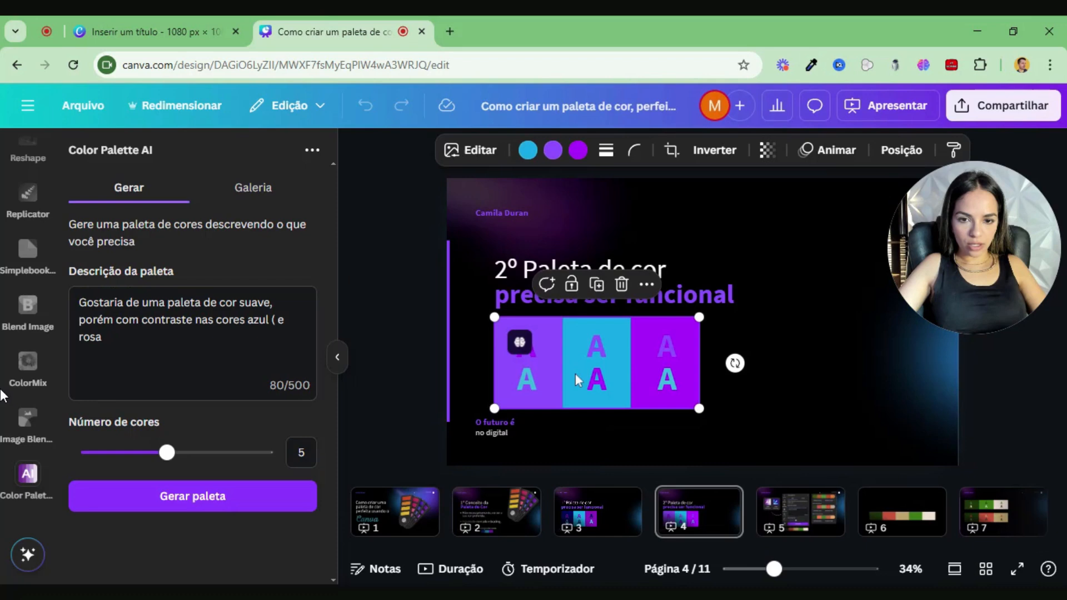
click(534, 159)
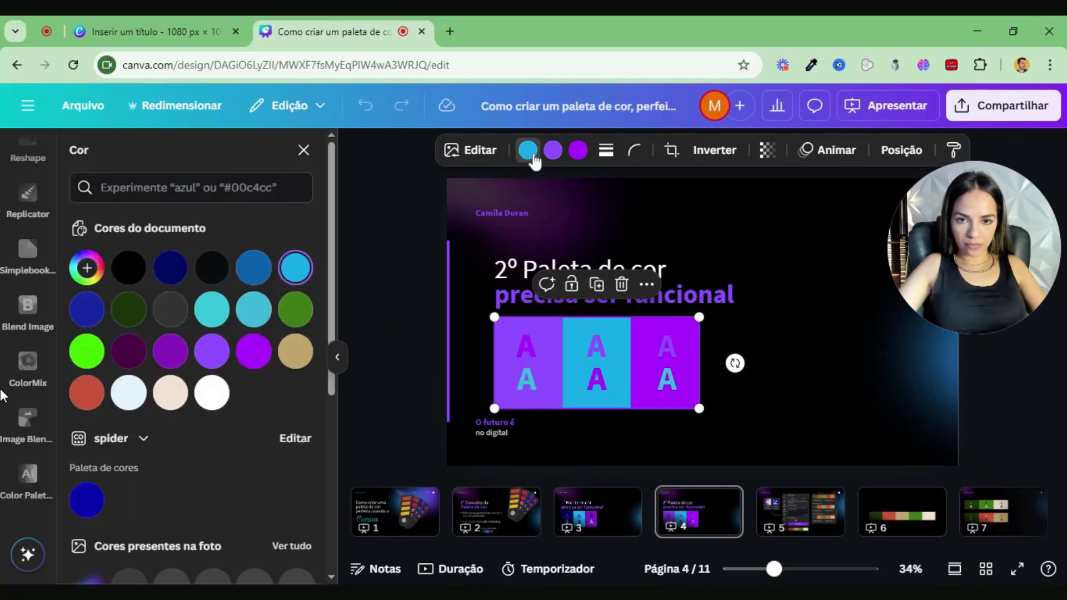
click(295, 276)
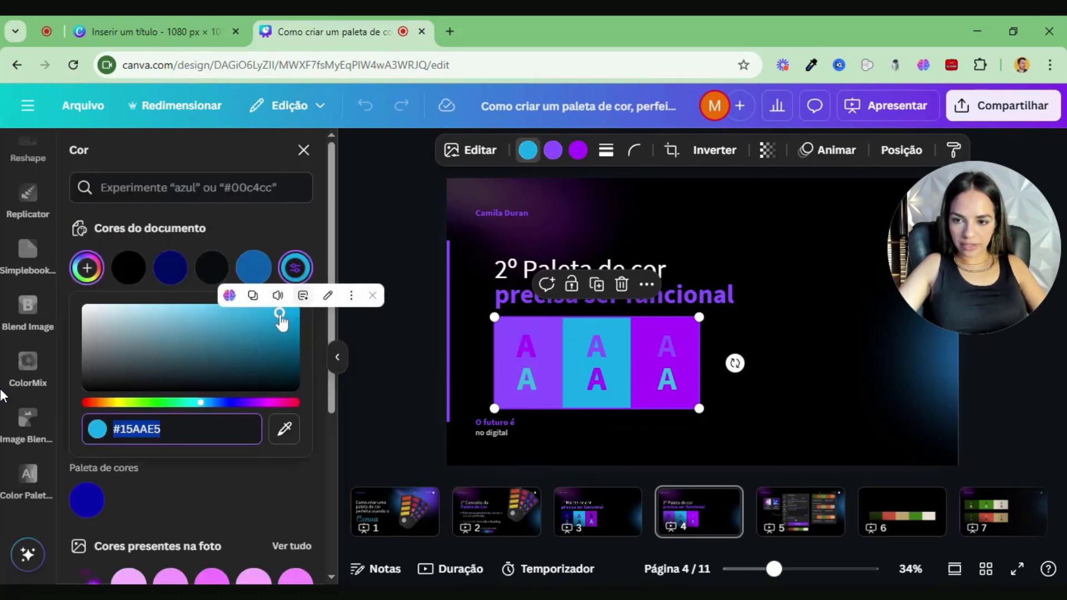
click(253, 267)
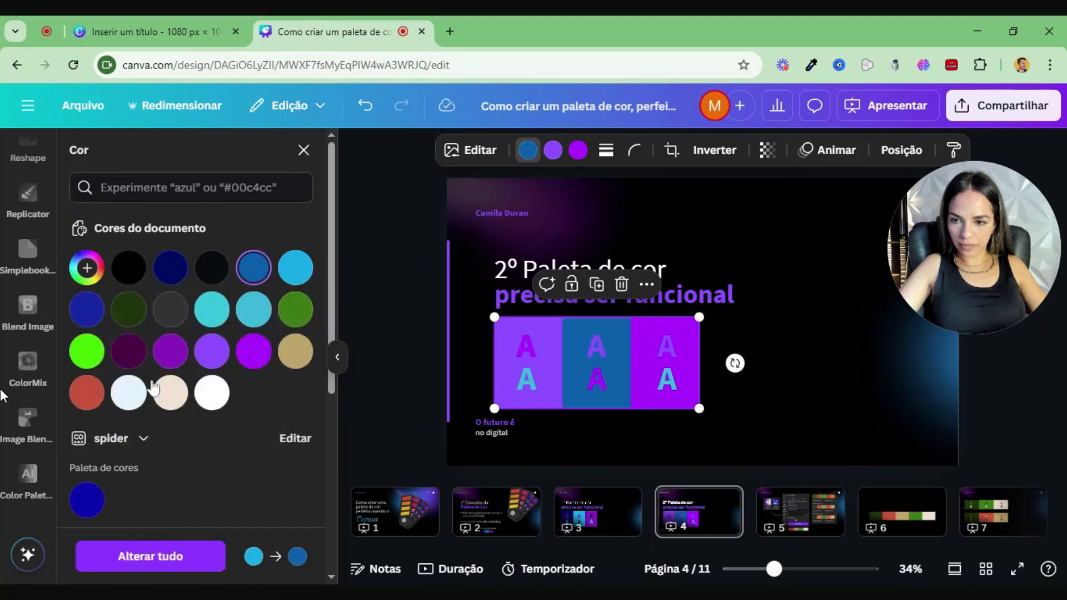
click(86, 268)
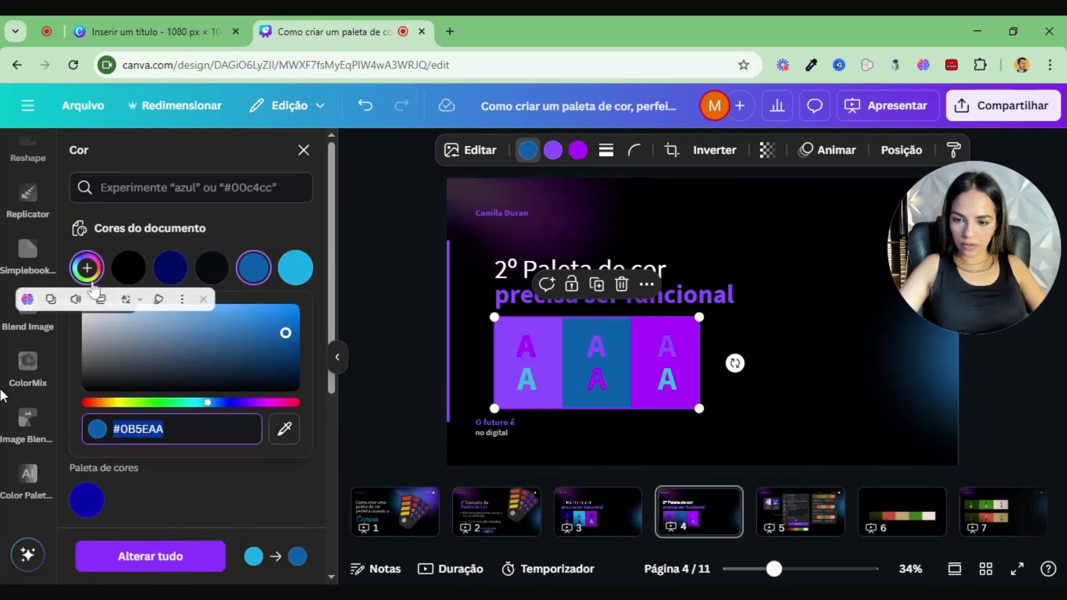
click(383, 288)
key(ctrl+z)
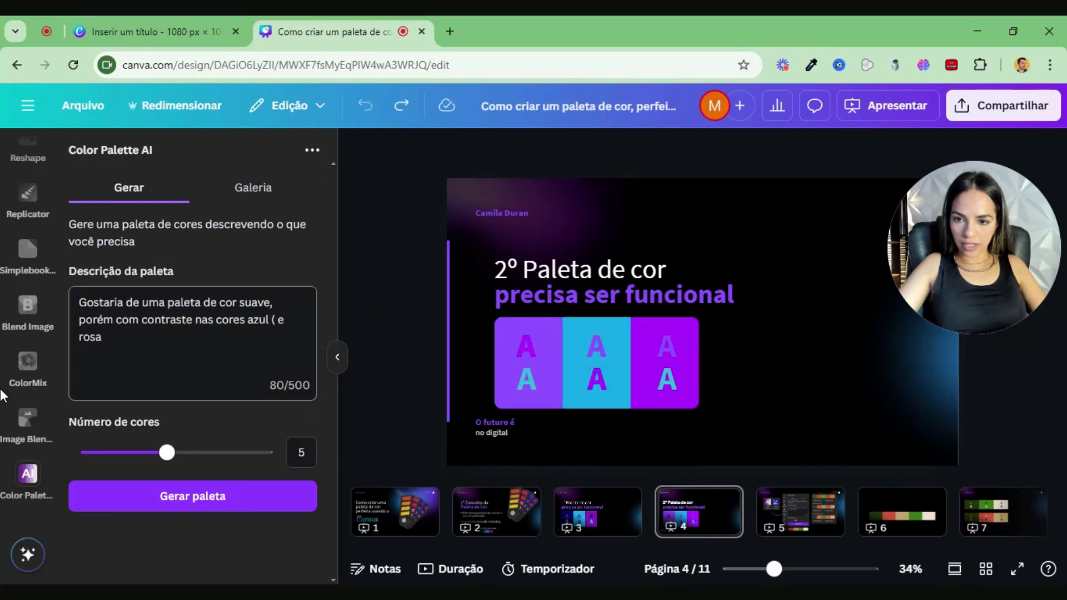
text(#0b5eaa)
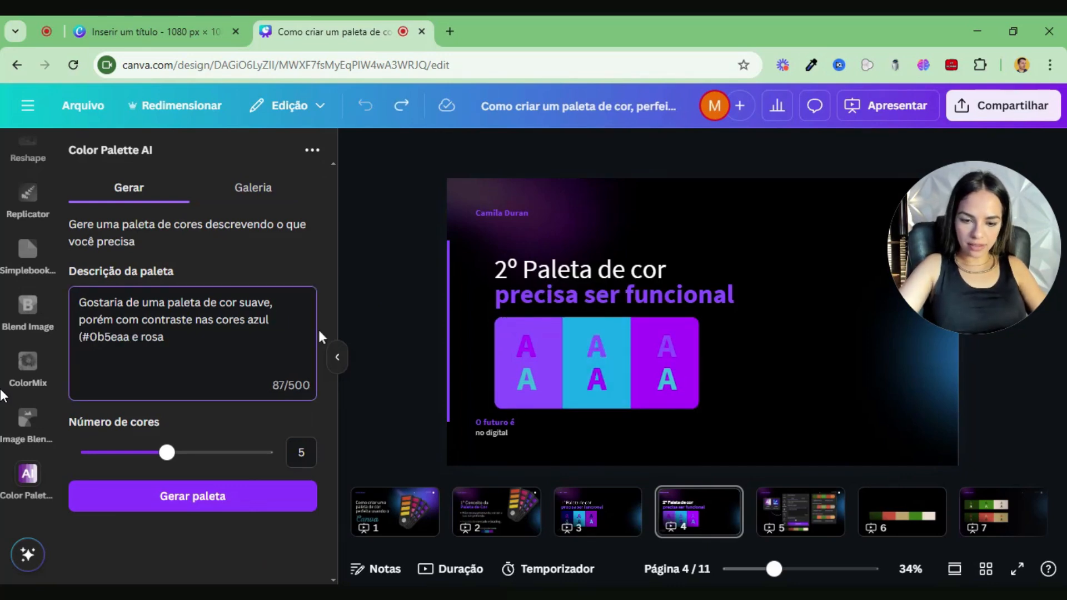
text())
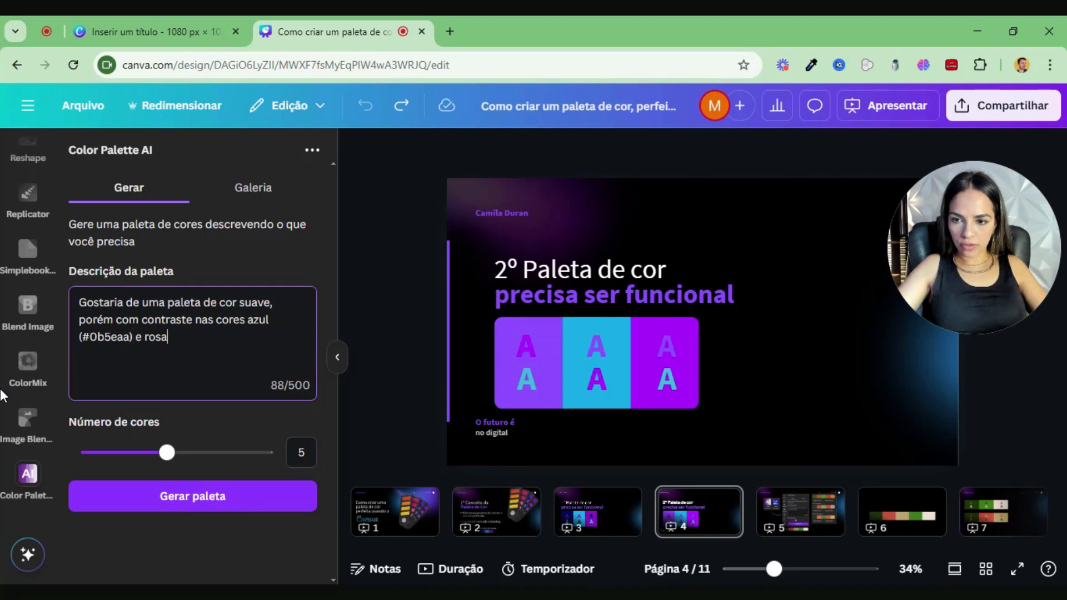
Recolour the bright purple block of the page 4 letter graphic to pink #F10082 and copy that hex code.
click(673, 397)
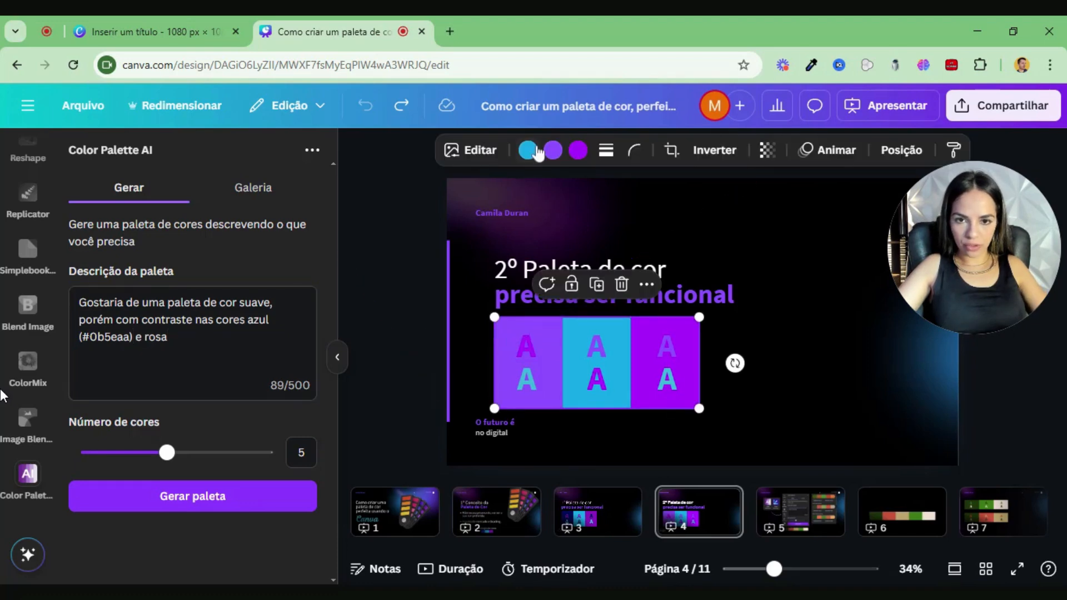
click(578, 150)
click(87, 268)
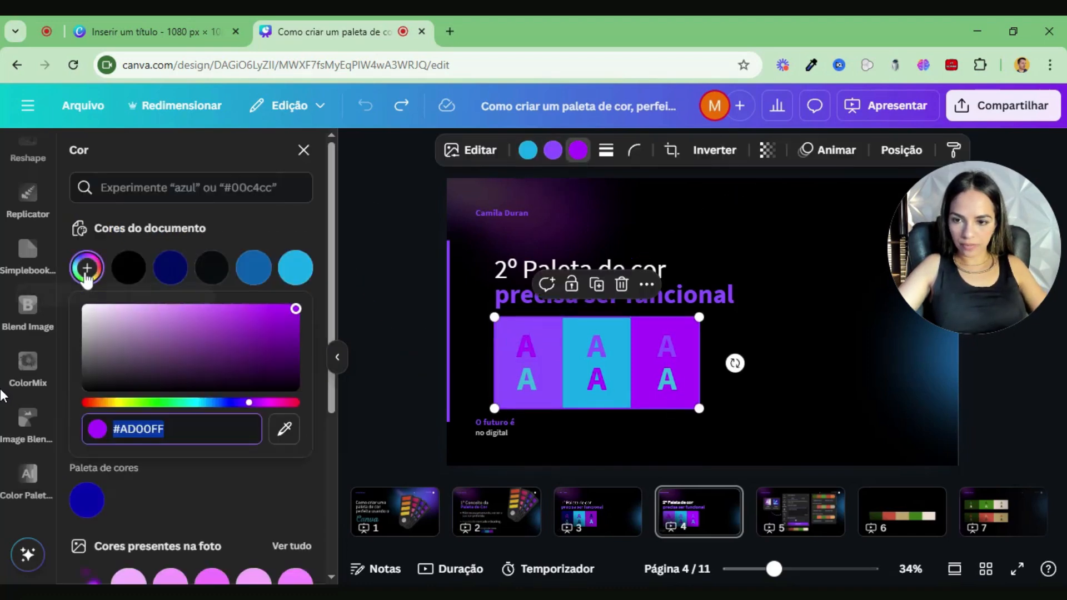
mouse_move(260, 409)
mouse_down()
mouse_move(280, 415)
mouse_move(330, 337)
mouse_move(339, 296)
mouse_move(345, 312)
mouse_up()
click(137, 429)
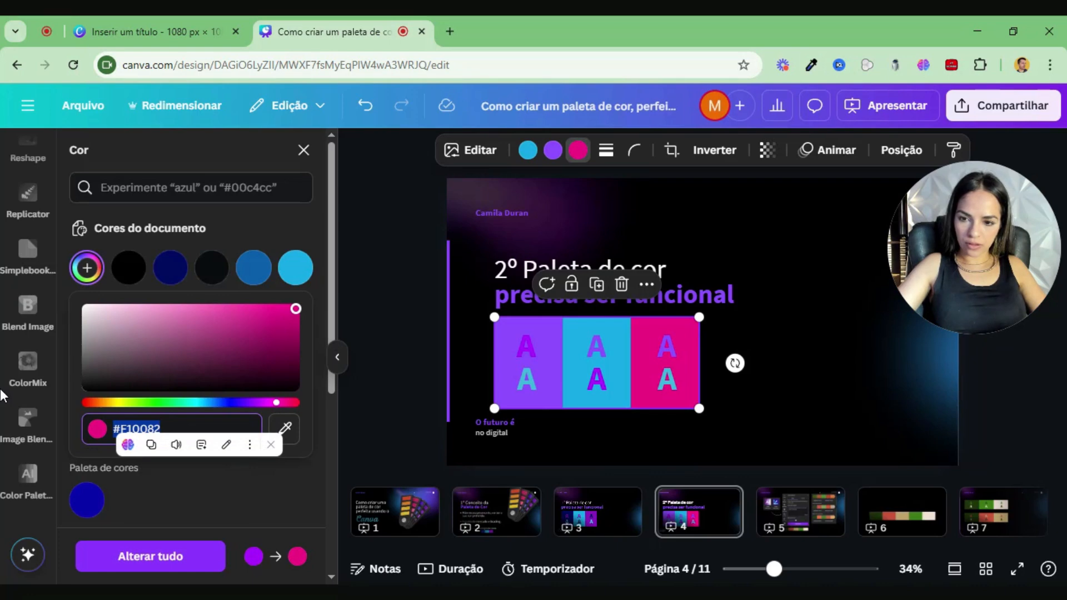
Insert "(#f10082)" after "rosa" in the palette description.
click(249, 499)
click(303, 151)
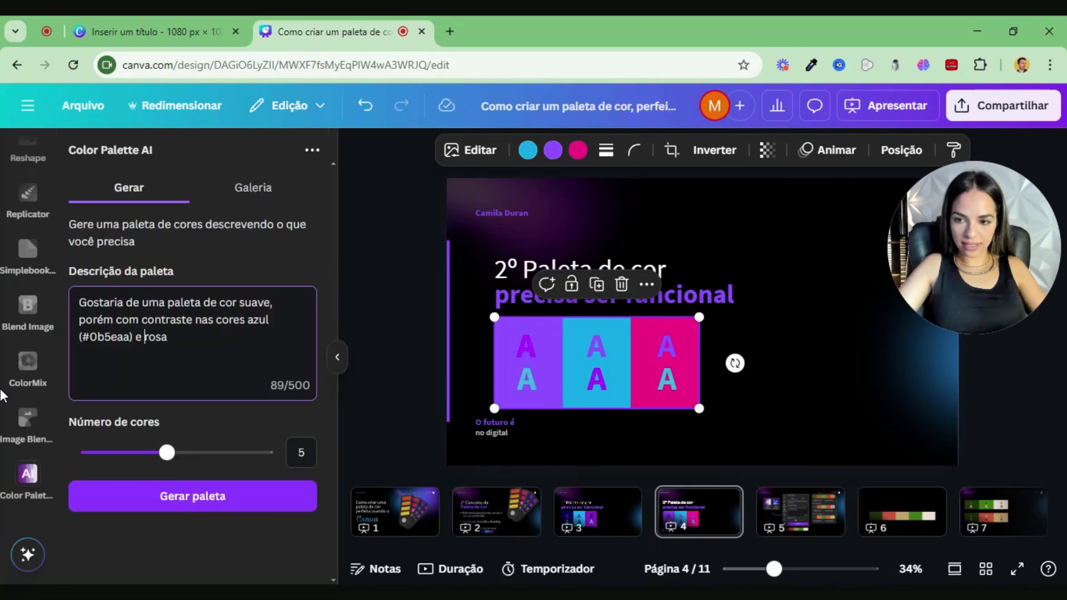
text(()
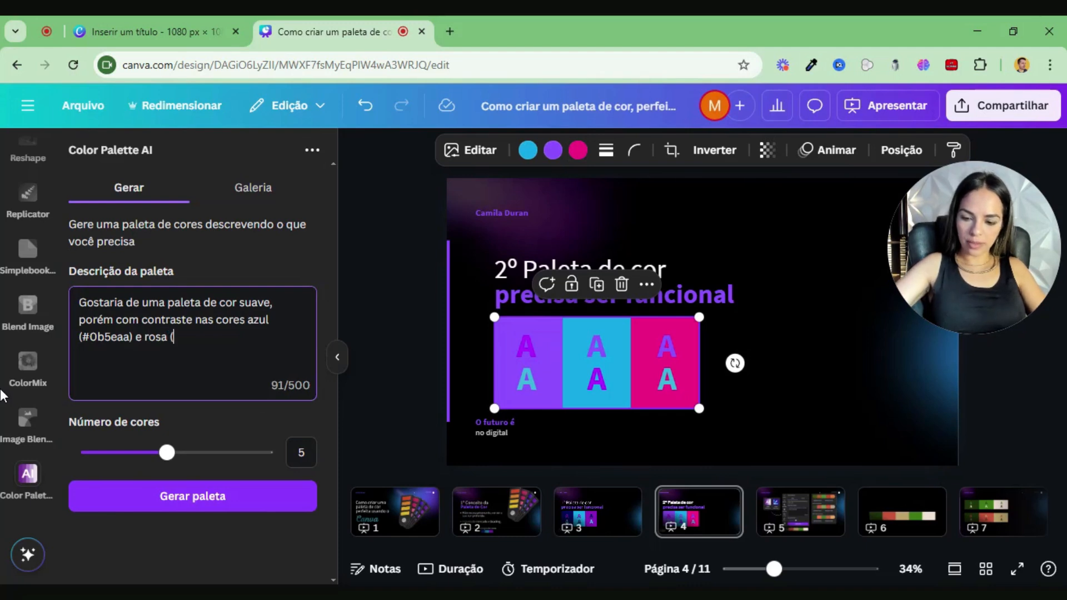
text(#f10082)
text())
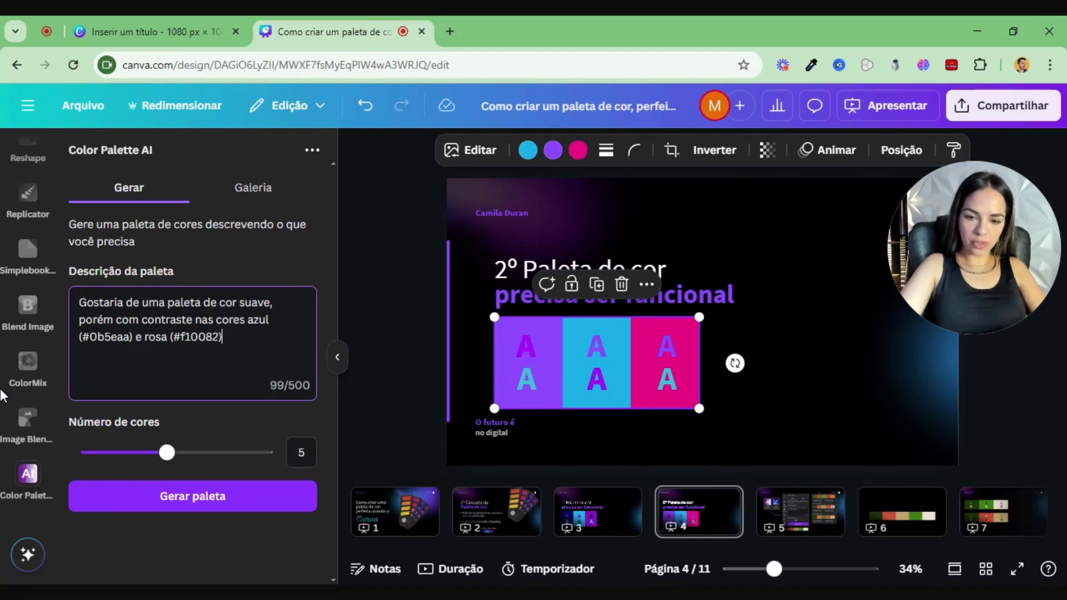
Generate palettes from the description with both hex codes and review the suggestions.
click(201, 501)
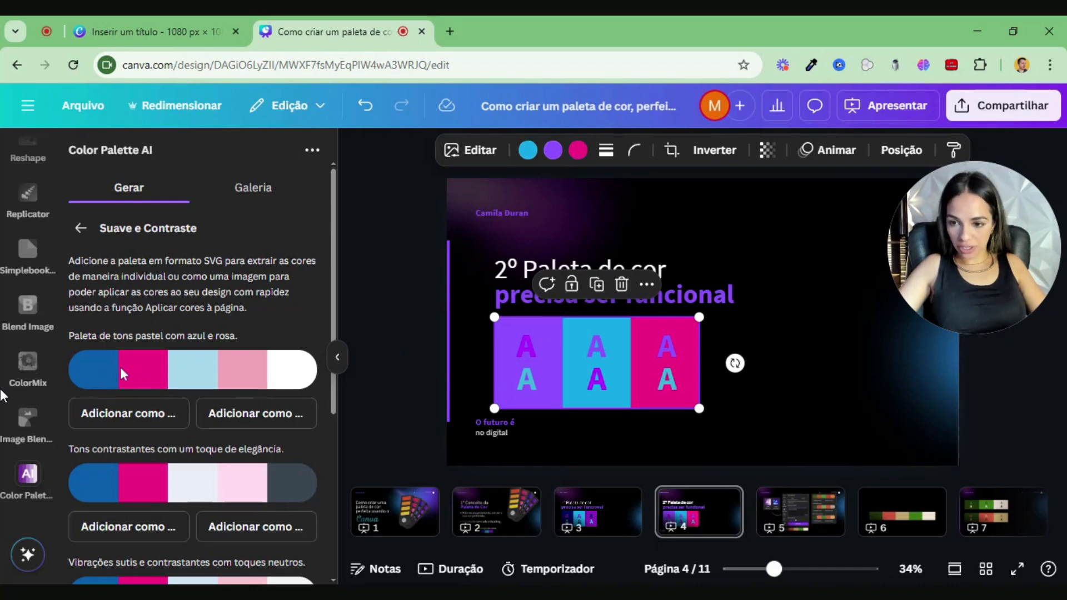
scroll(141, 378, down, 4)
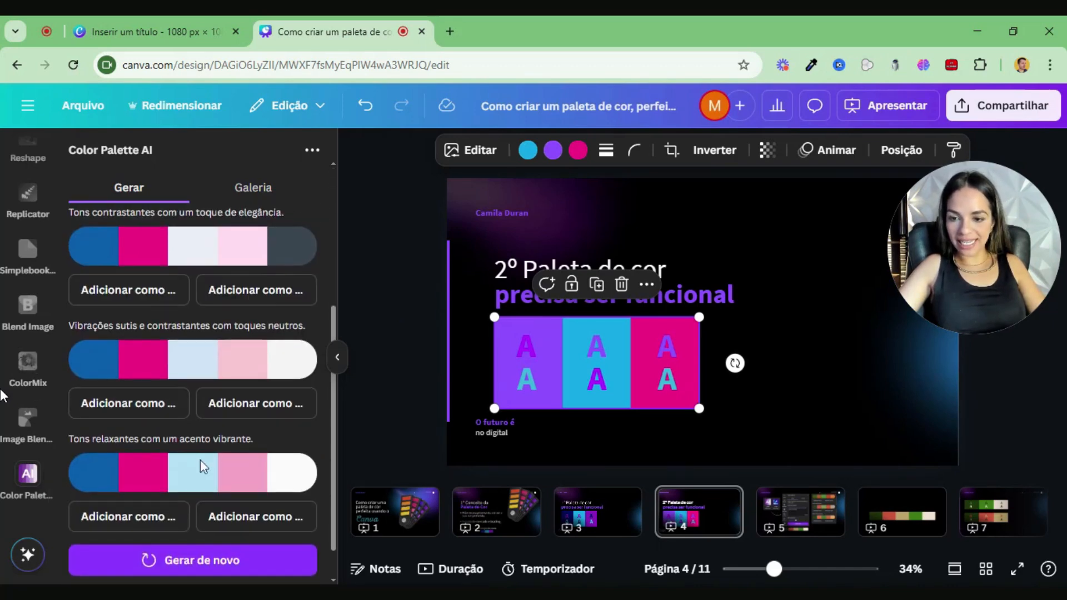
scroll(310, 435, up, 5)
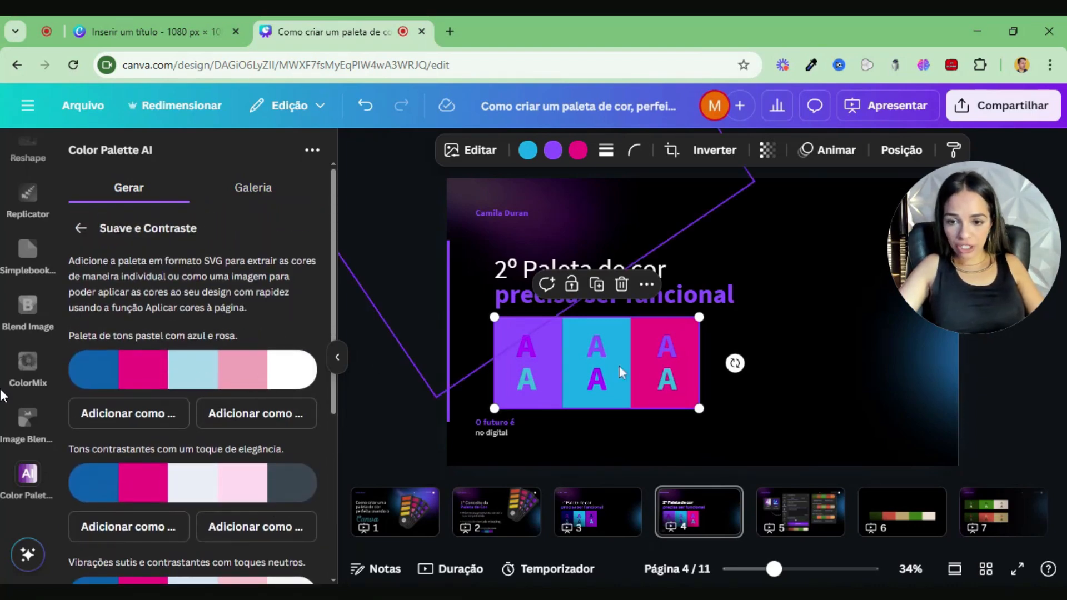
click(808, 353)
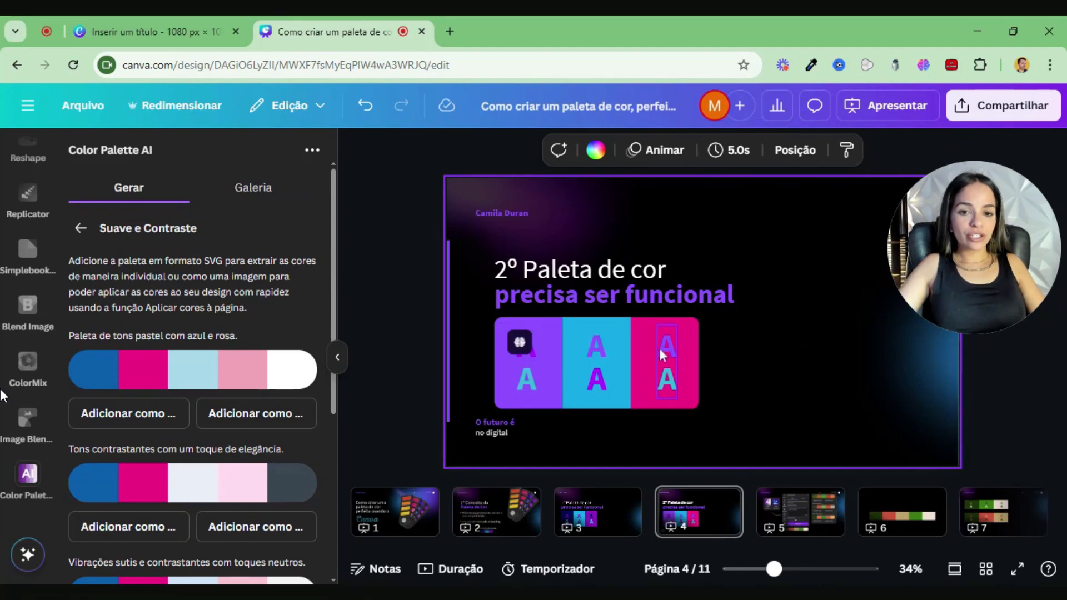
Add the first suggested palette as an image to page 6 and align it above the green palette at matching width.
scroll(715, 343, down, 2)
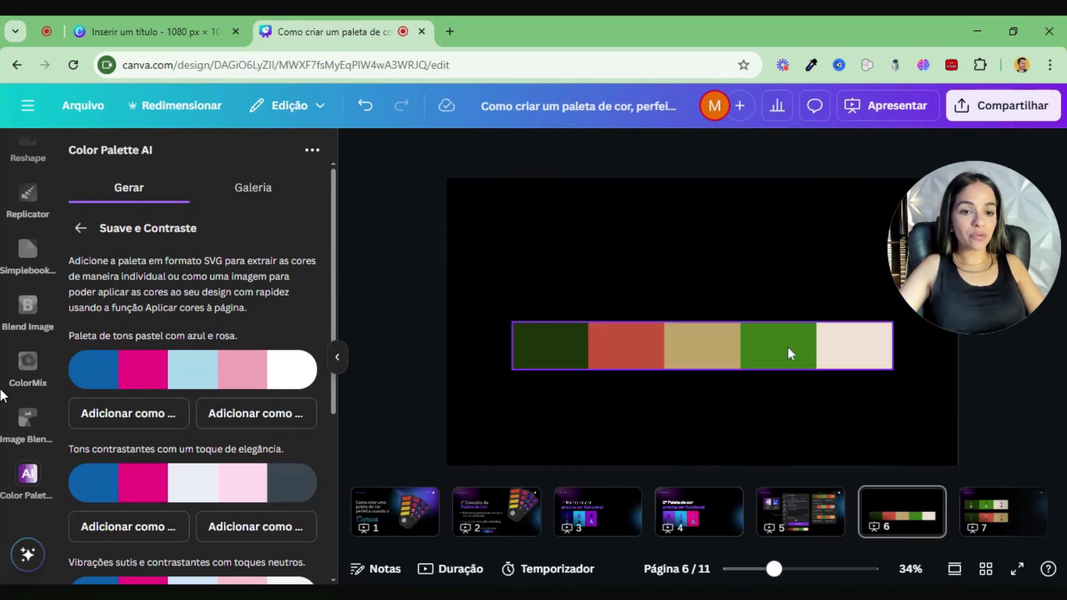
click(261, 414)
drag(754, 318, 678, 287)
drag(741, 274, 896, 251)
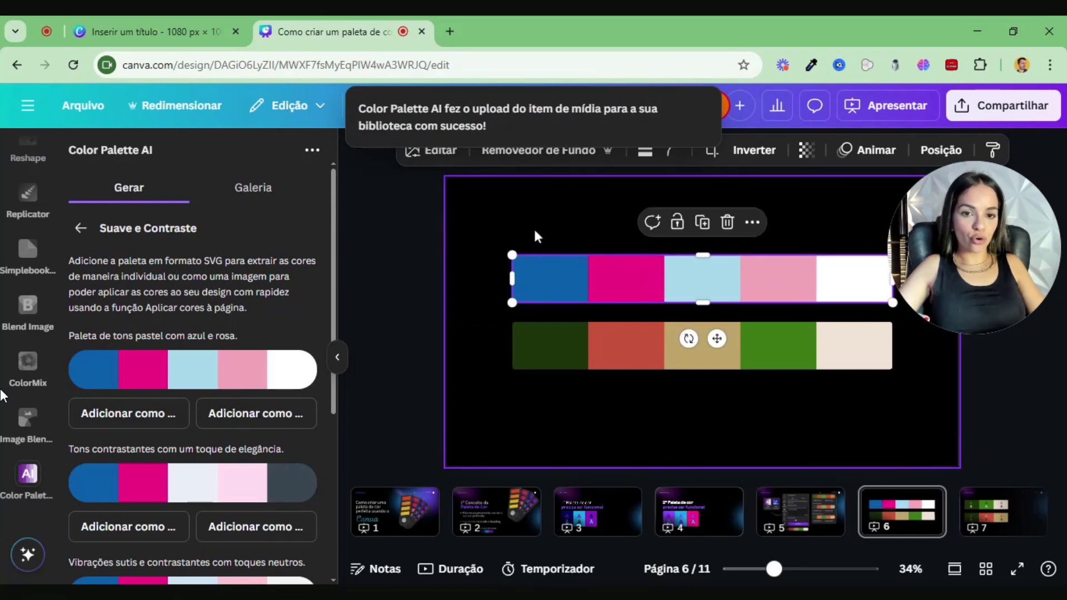
click(561, 219)
Examine the letter contrast samples in both rows on page 7, comparing them with the palettes on page 6.
scroll(649, 312, down, 1)
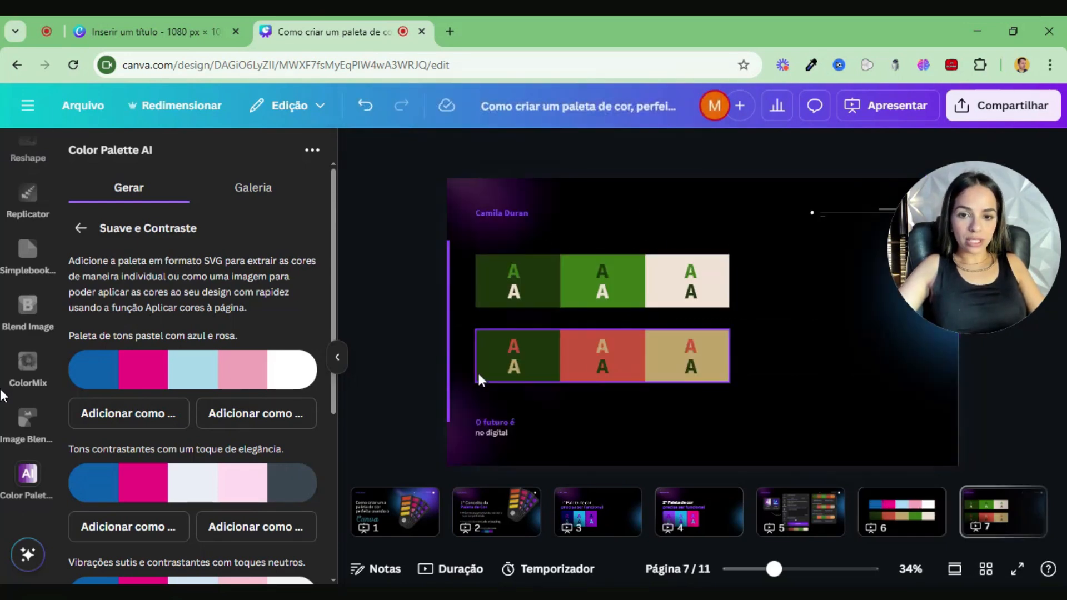
scroll(613, 317, up, 1)
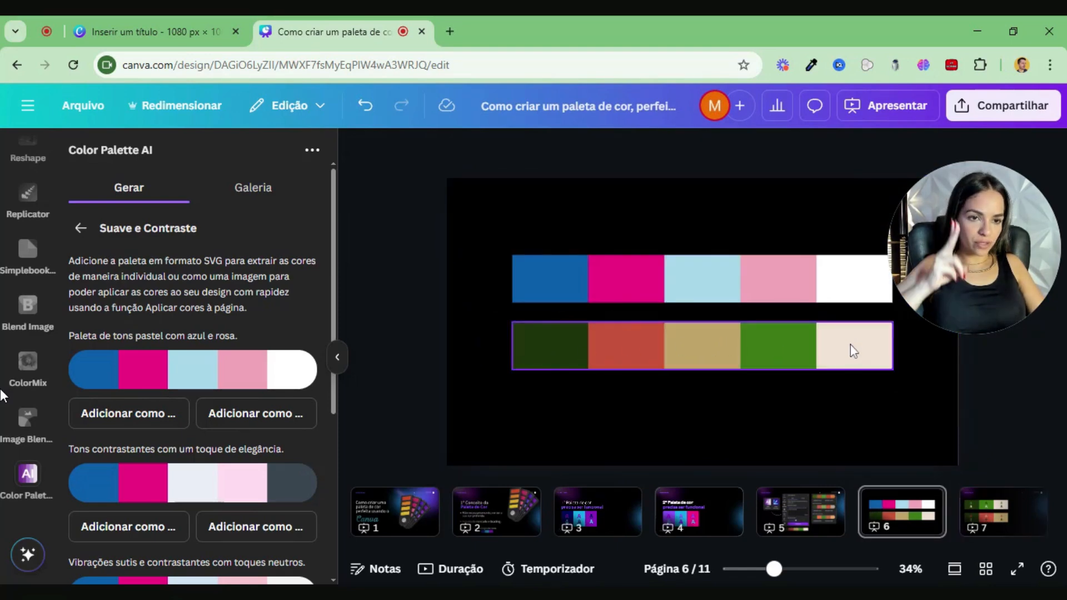
scroll(850, 349, down, 1)
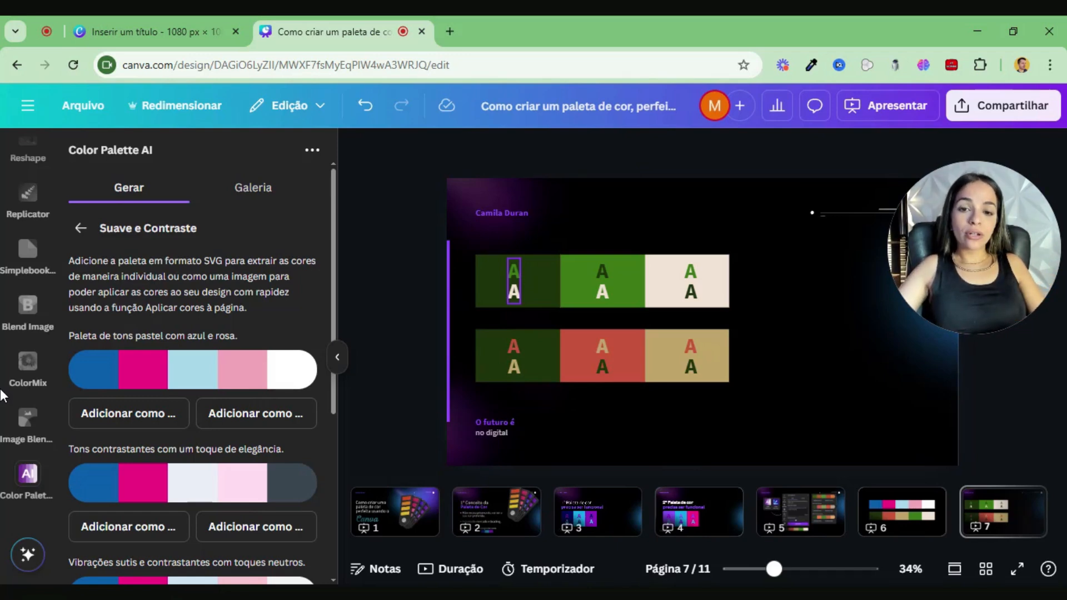
click(513, 273)
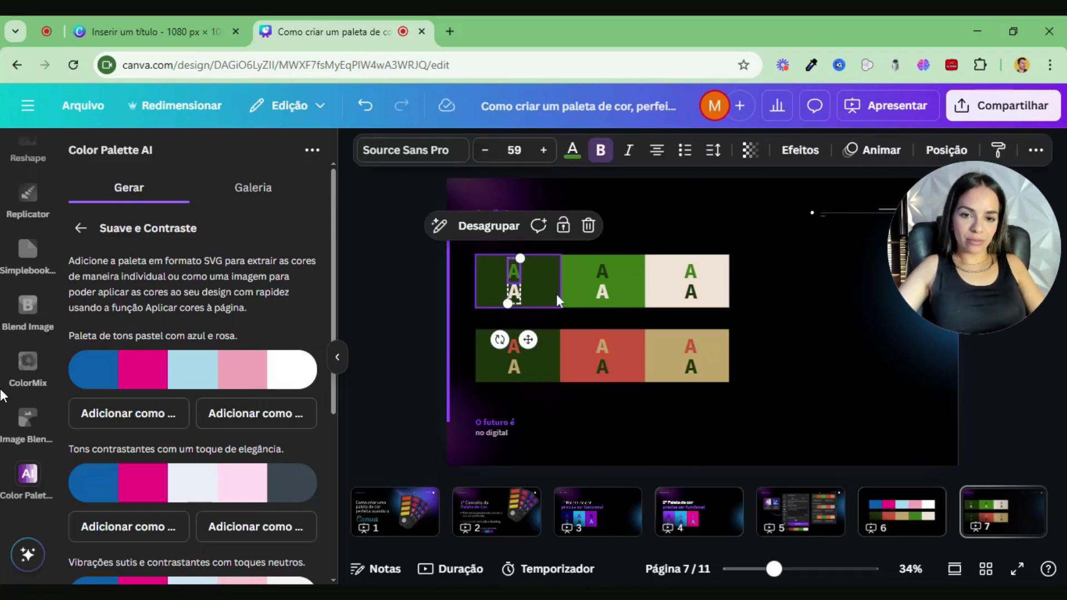
click(771, 295)
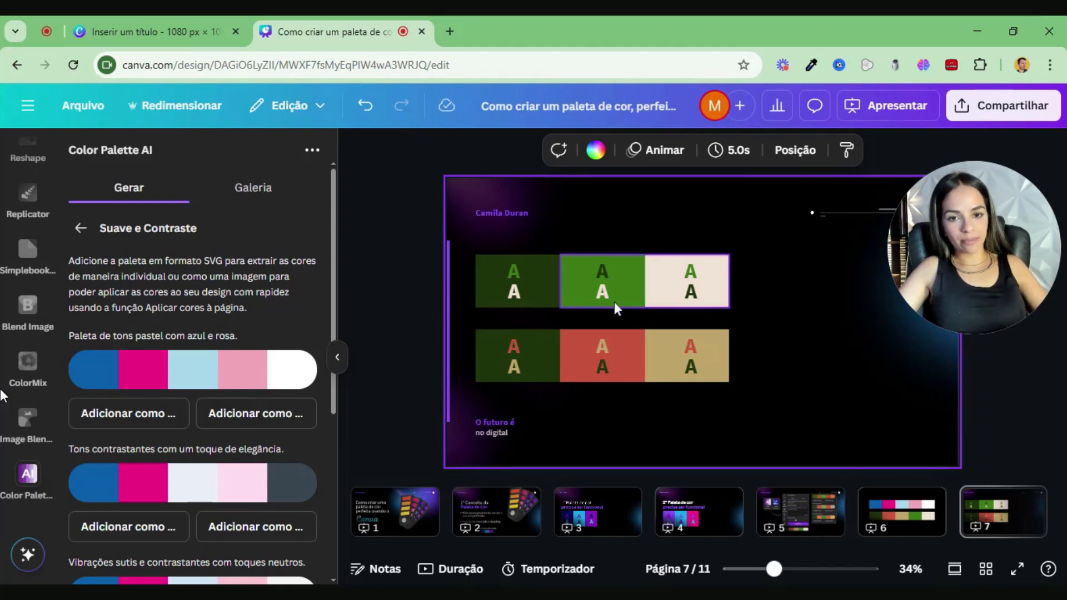
click(588, 281)
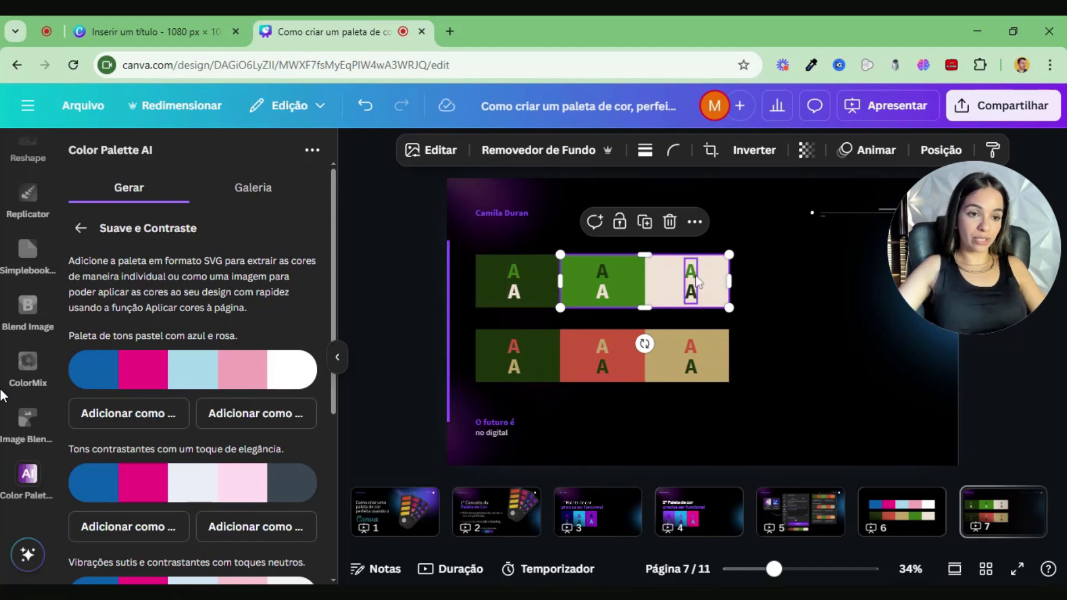
click(810, 297)
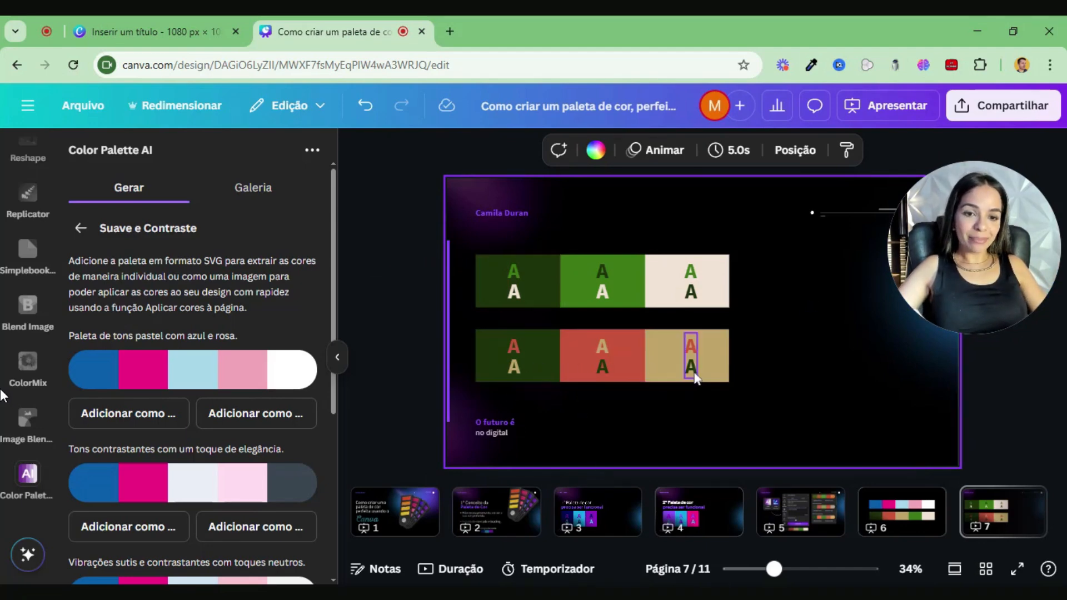
click(576, 348)
click(596, 408)
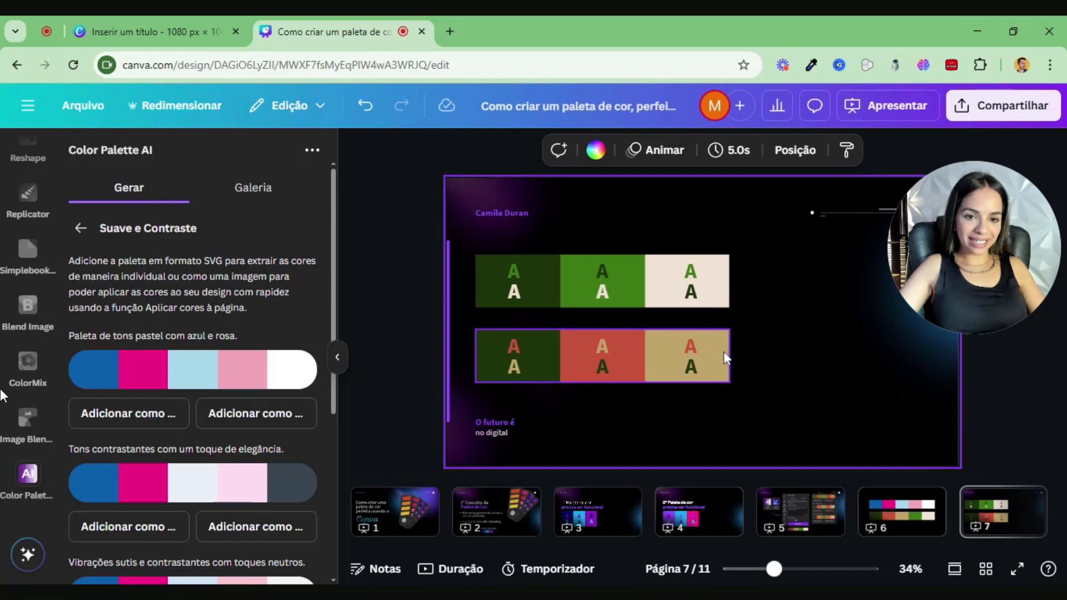
click(515, 348)
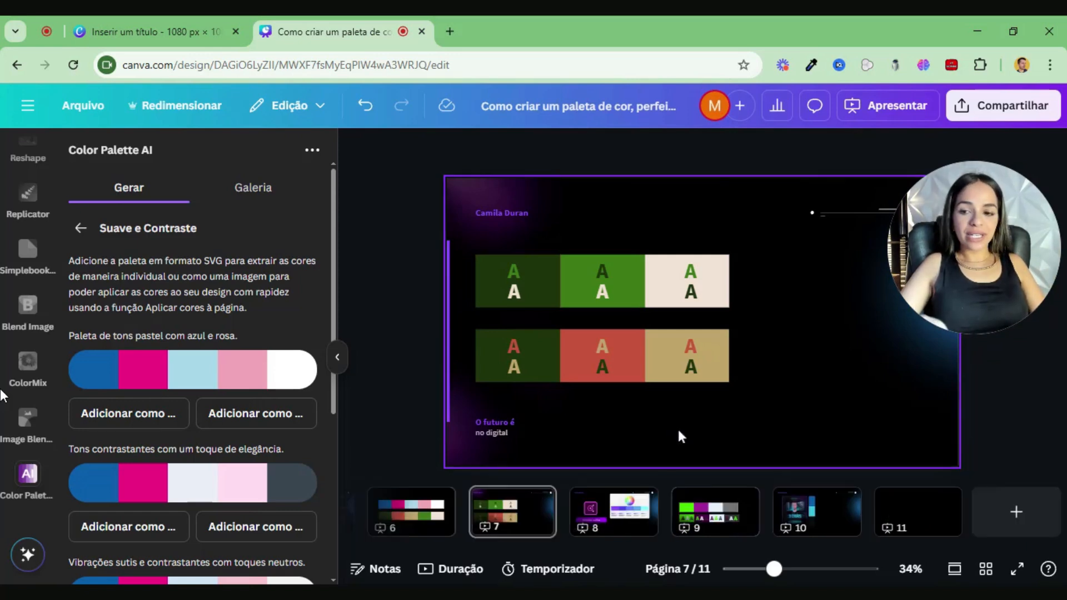
Try cropping the white swatch off the blue and pink palette on page 6, undo the crop and realign the palette above the green one.
scroll(677, 426, up, 1)
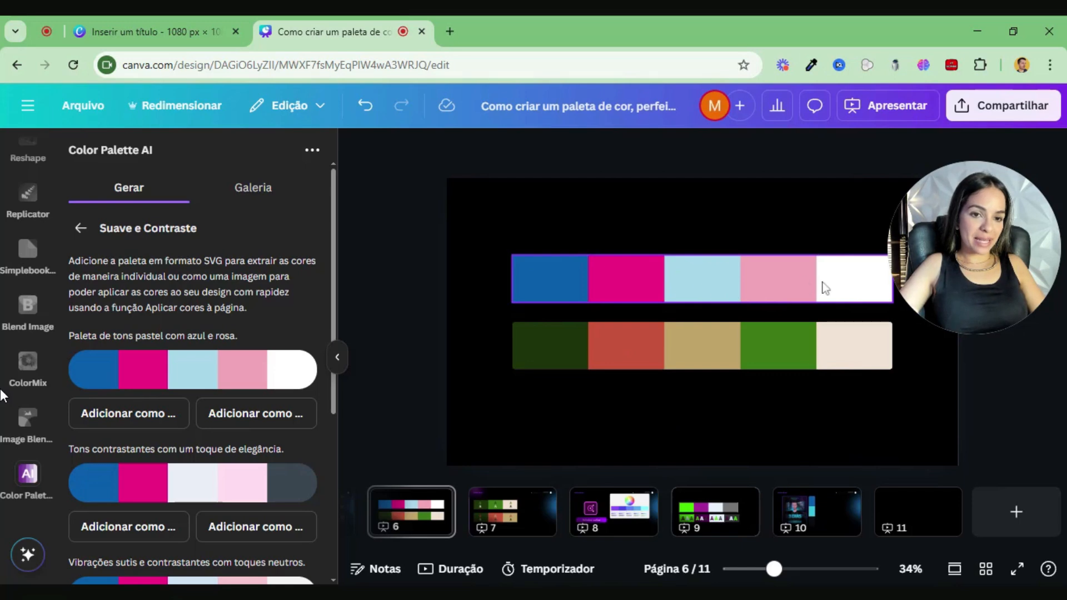
drag(822, 282, 778, 279)
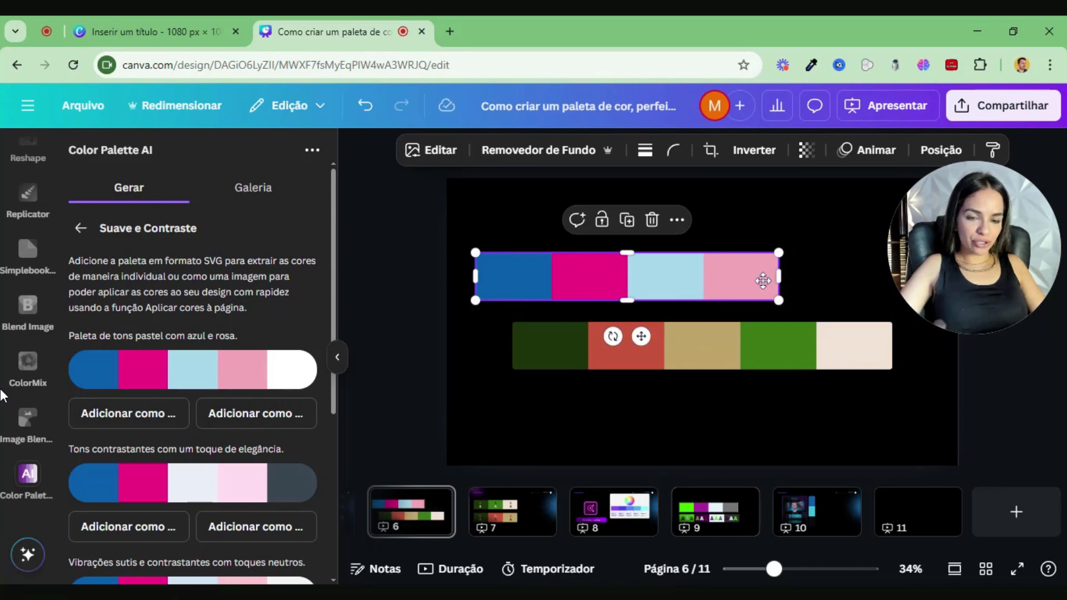
key(ctrl+z)
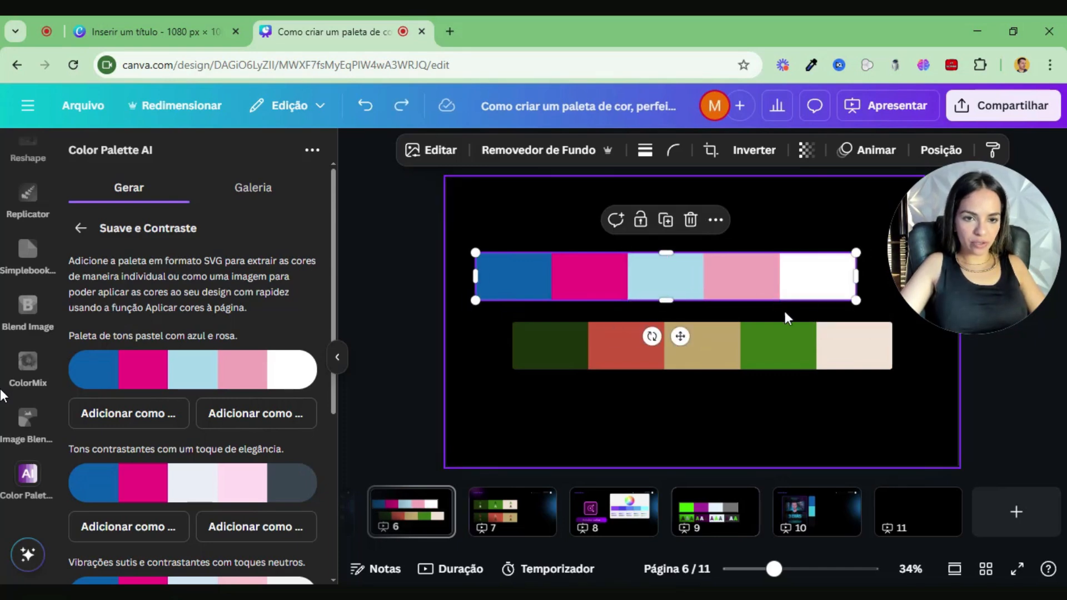
click(861, 281)
click(858, 277)
drag(856, 277, 892, 290)
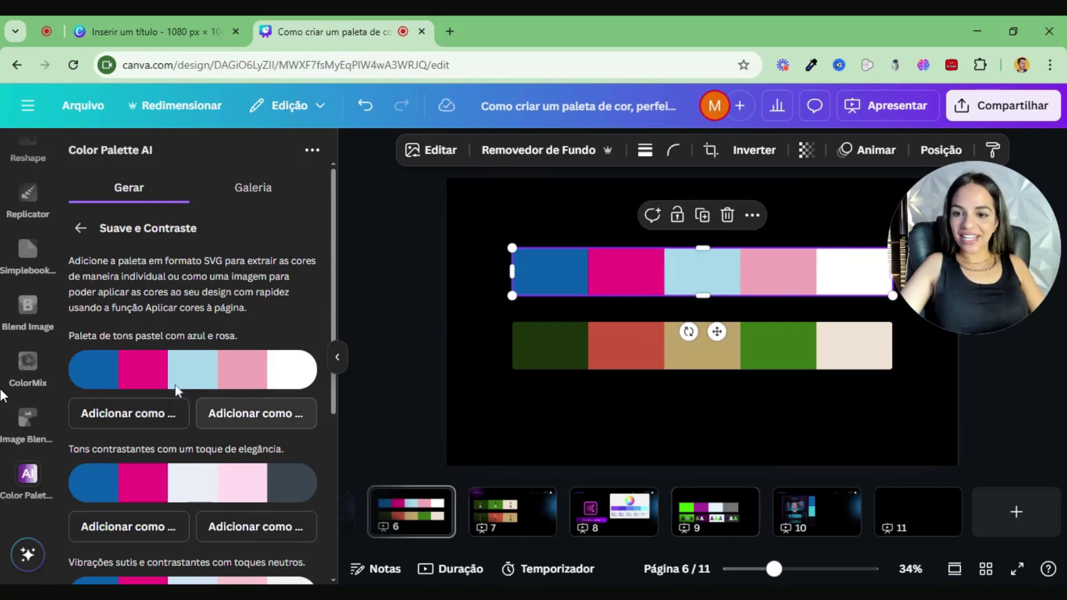
Add a text box with the letter "A" to page 6, shrink it to size 47,4 and place it on the blue swatch.
click(498, 334)
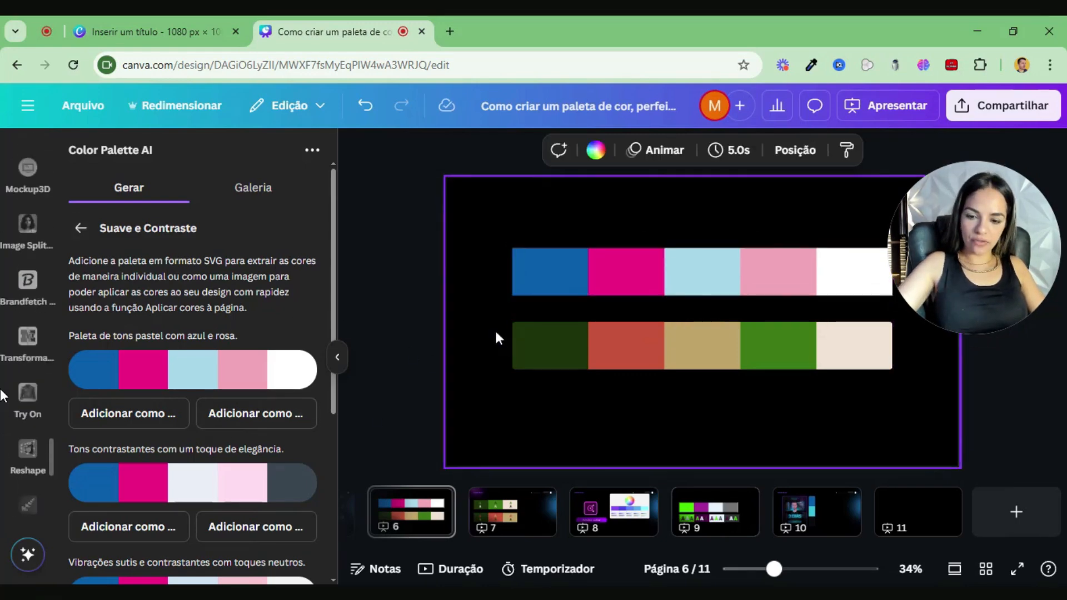
key(t)
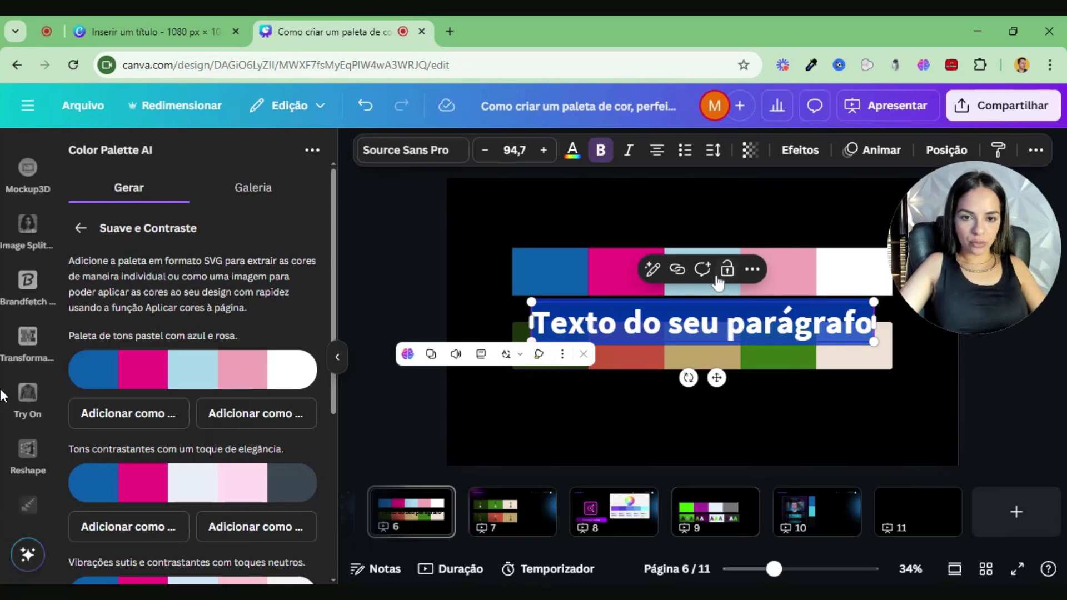
key(BackSpace)
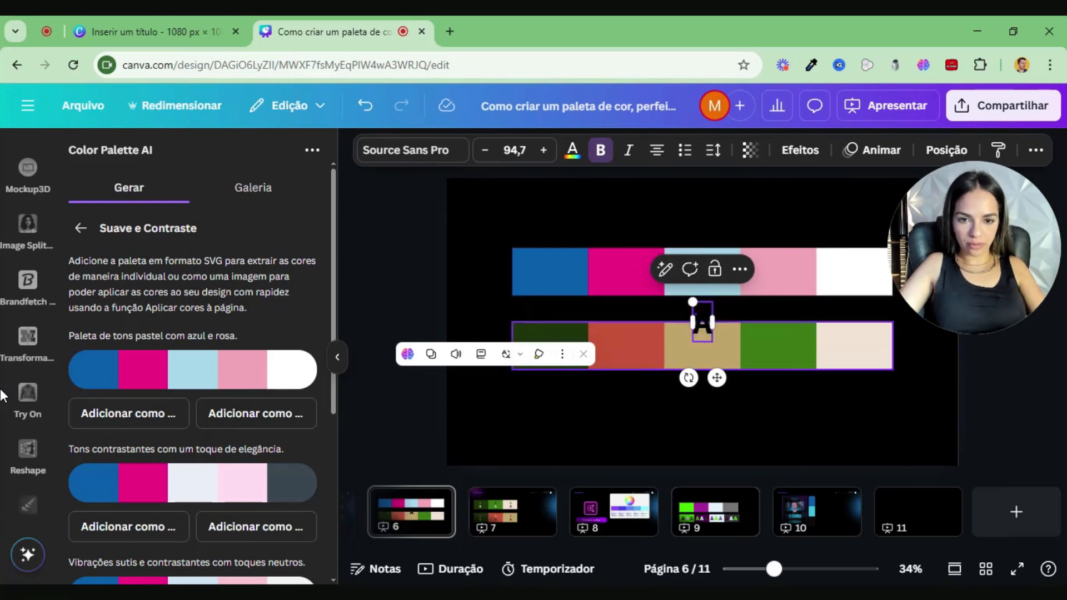
drag(692, 341, 565, 308)
click(570, 292)
Duplicate the letter "A" three times to form a row of four from the blue swatch.
click(534, 262)
click(547, 228)
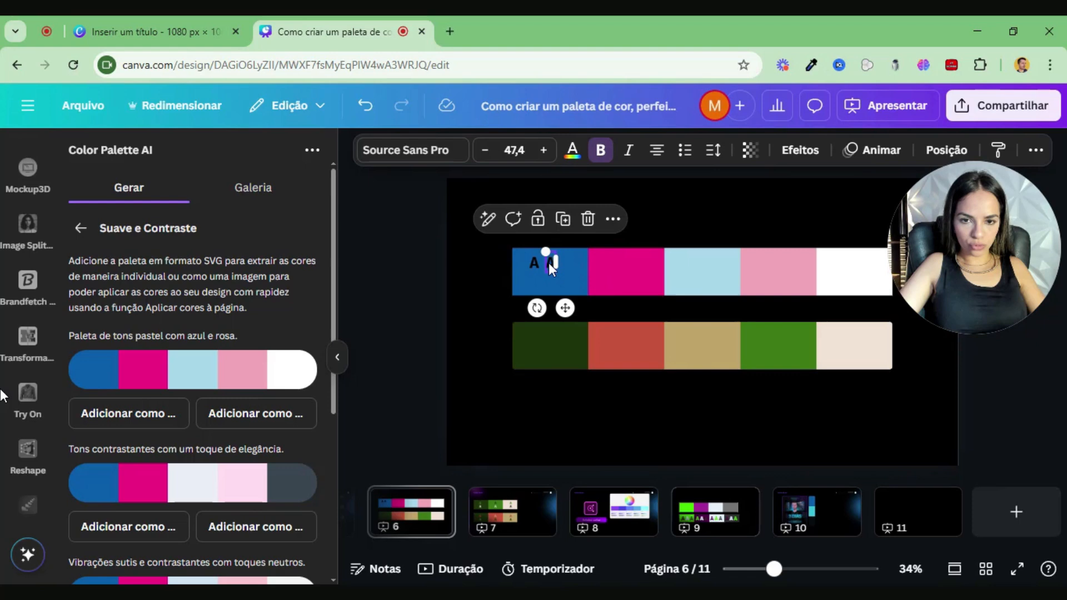
click(563, 219)
click(583, 219)
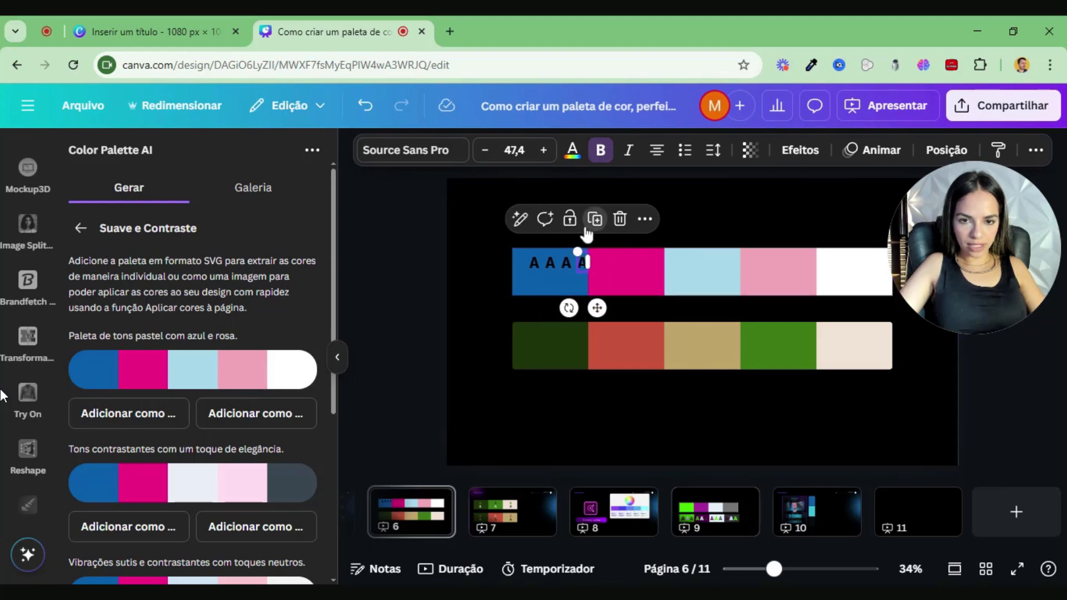
Arrange the four letters in a two-by-two block on the blue swatch at size 51,7 and group them.
click(536, 263)
click(556, 266)
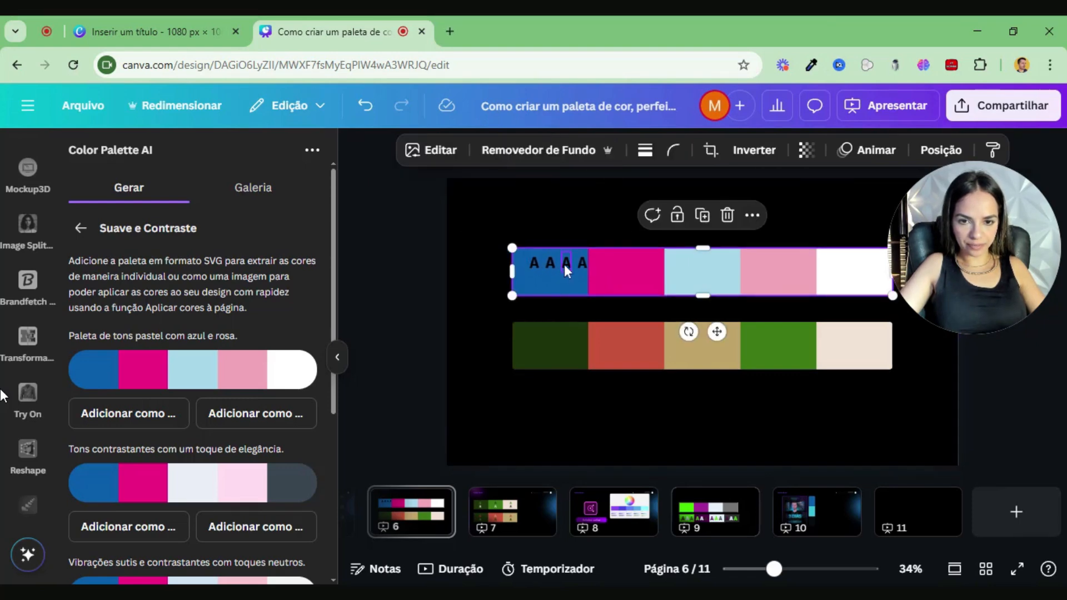
click(564, 265)
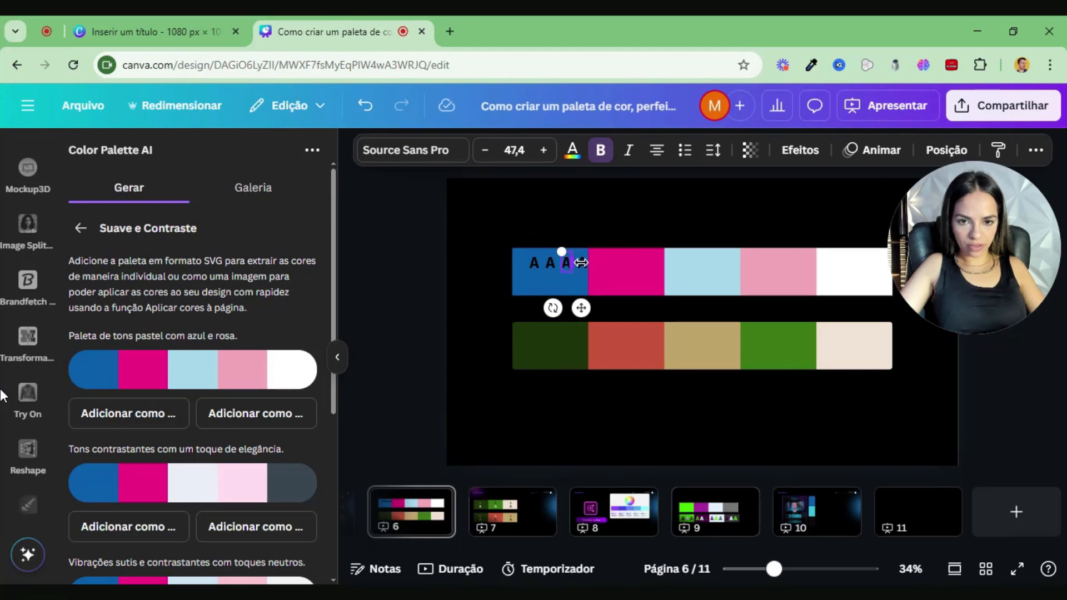
shift+click(582, 263)
drag(588, 308, 556, 327)
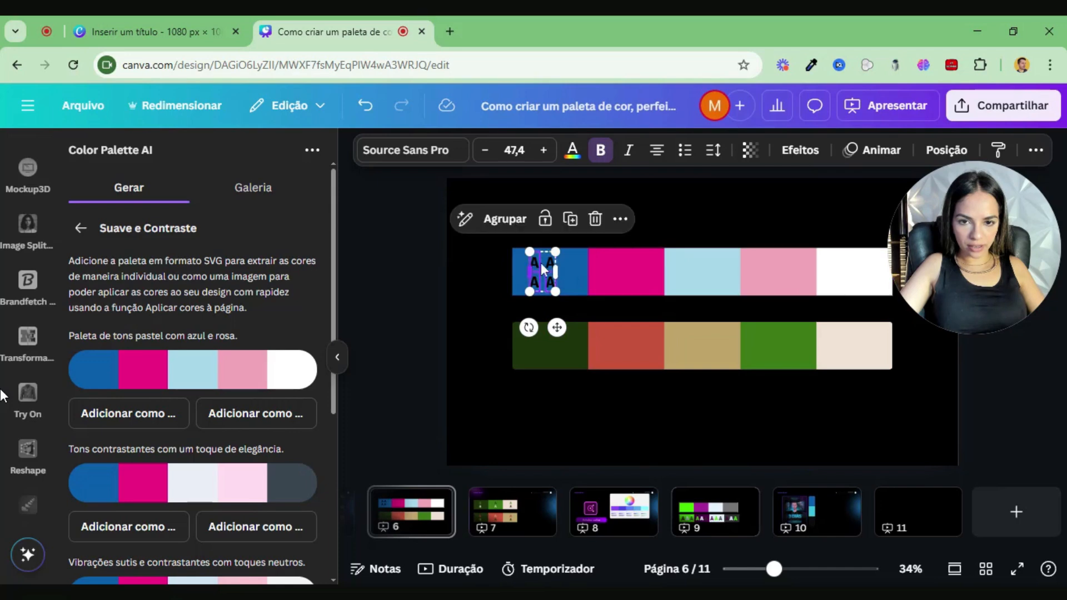
drag(555, 249, 554, 269)
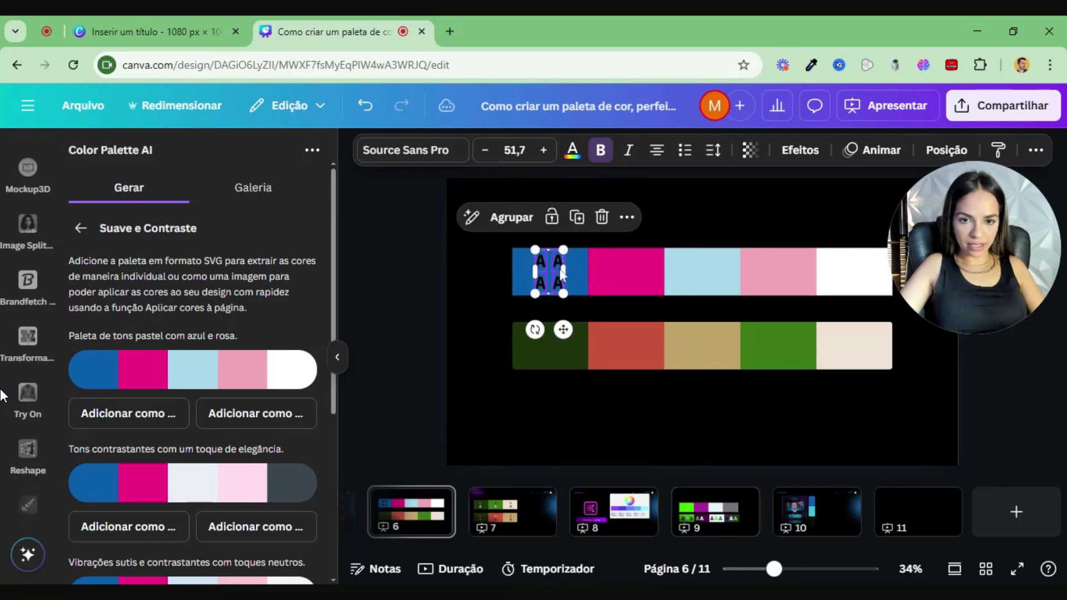
click(514, 217)
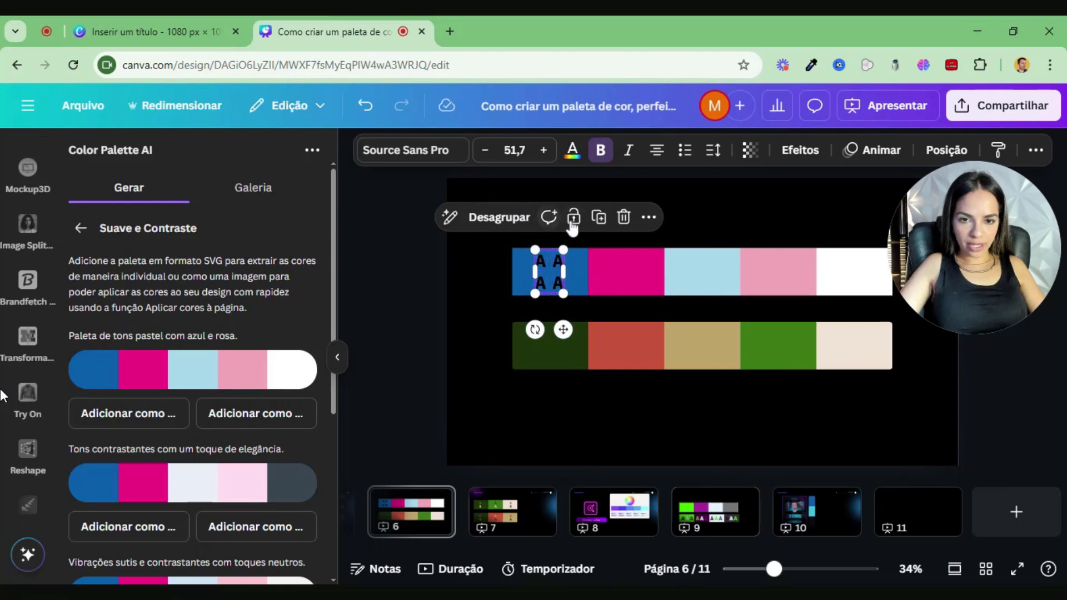
Duplicate the block of four letters onto the magenta, light blue, pink and white swatches of the upper palette.
click(600, 218)
drag(614, 265, 621, 267)
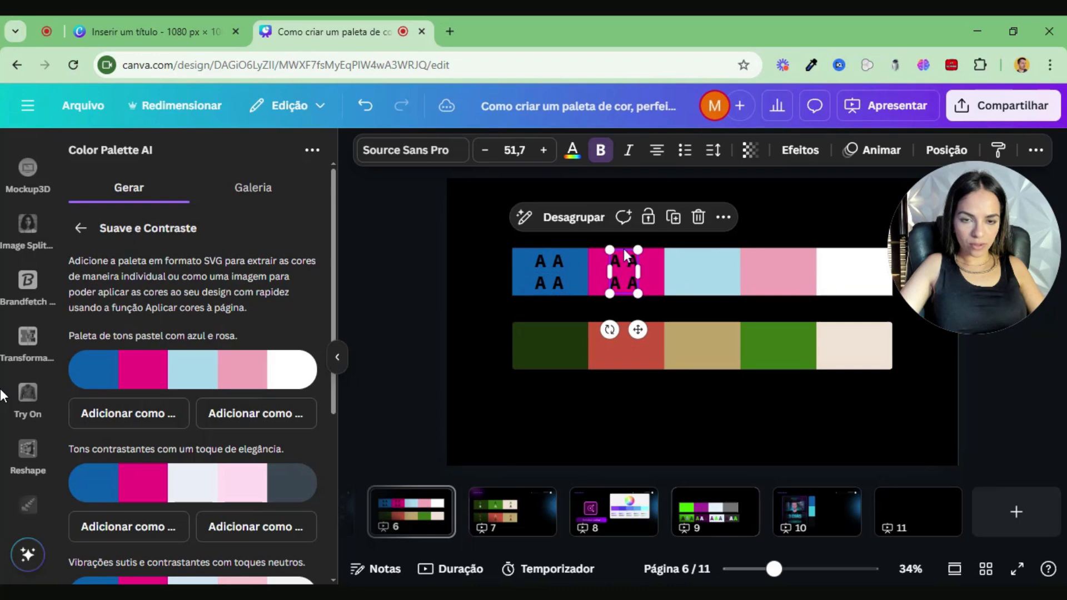
click(674, 218)
click(748, 217)
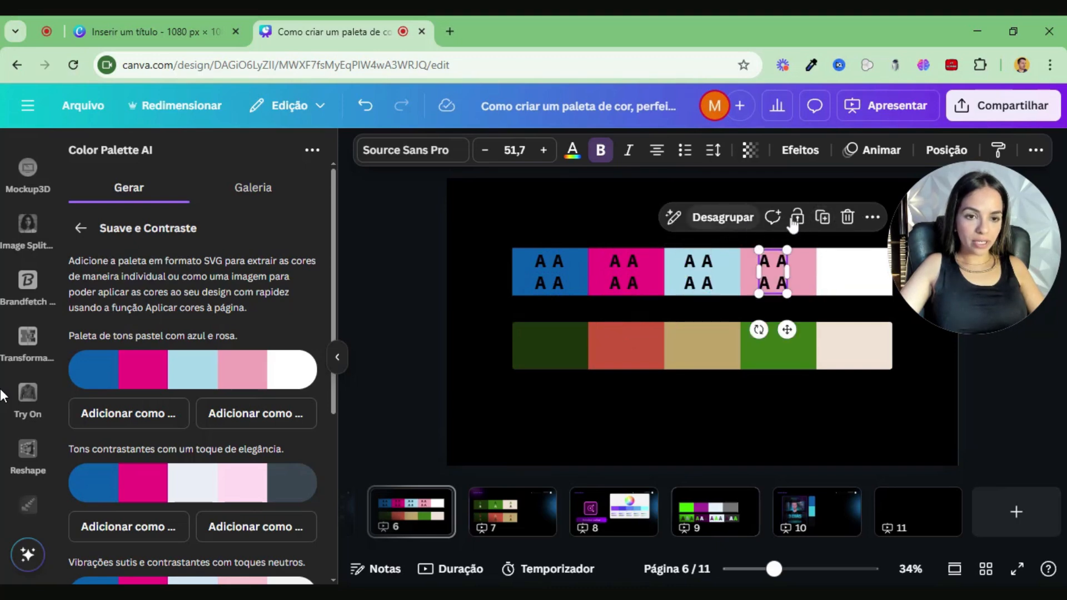
click(822, 217)
click(622, 303)
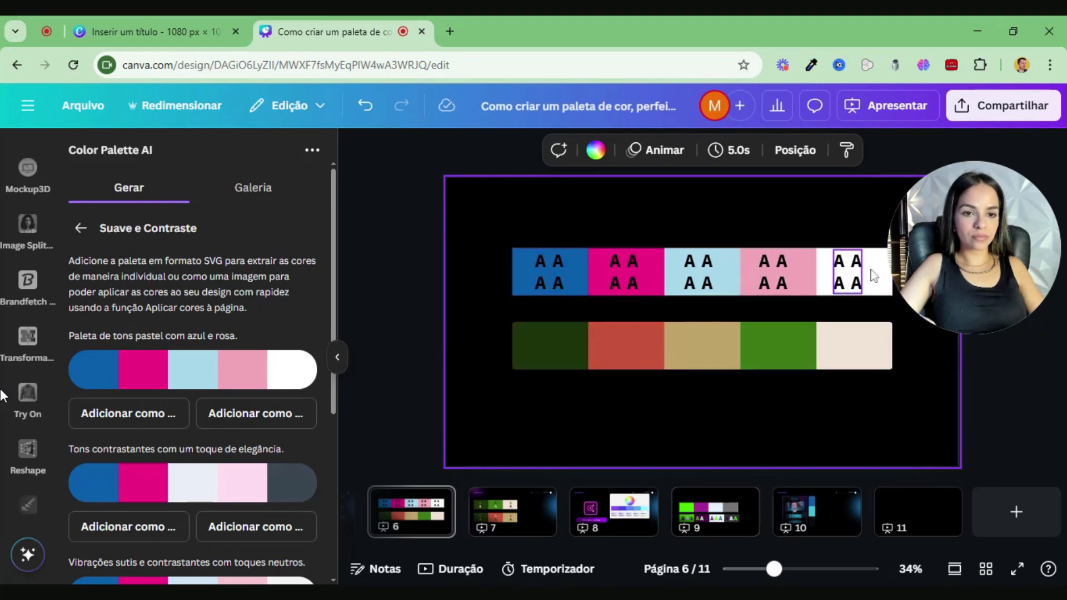
Recolor the blue swatch's top two letters with sampled palette colors: left magenta #F10082, right light blue #A8D8EA.
double_click(538, 262)
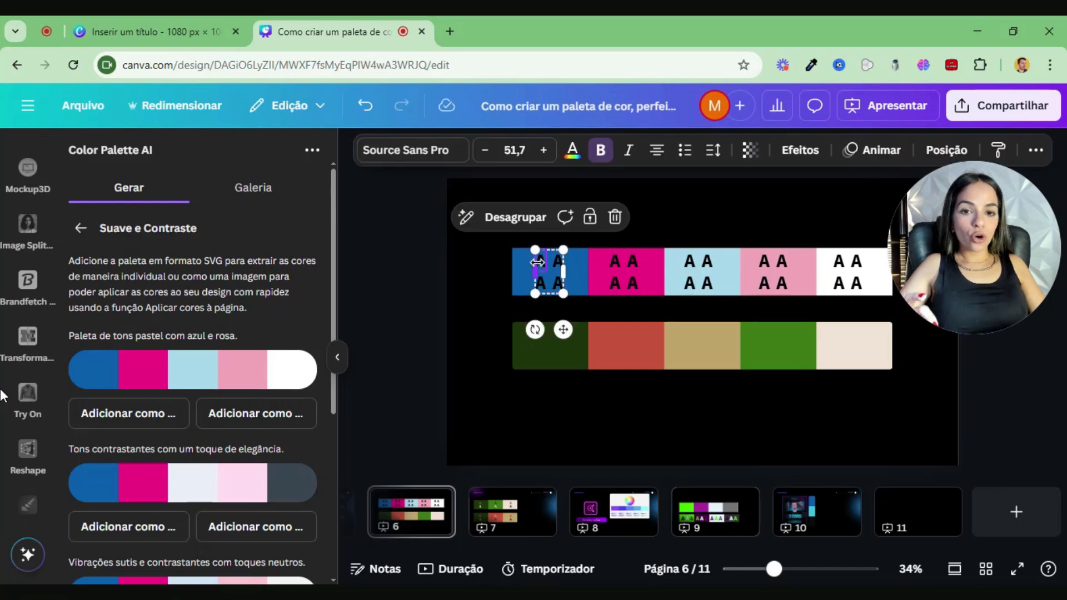
click(572, 150)
click(87, 268)
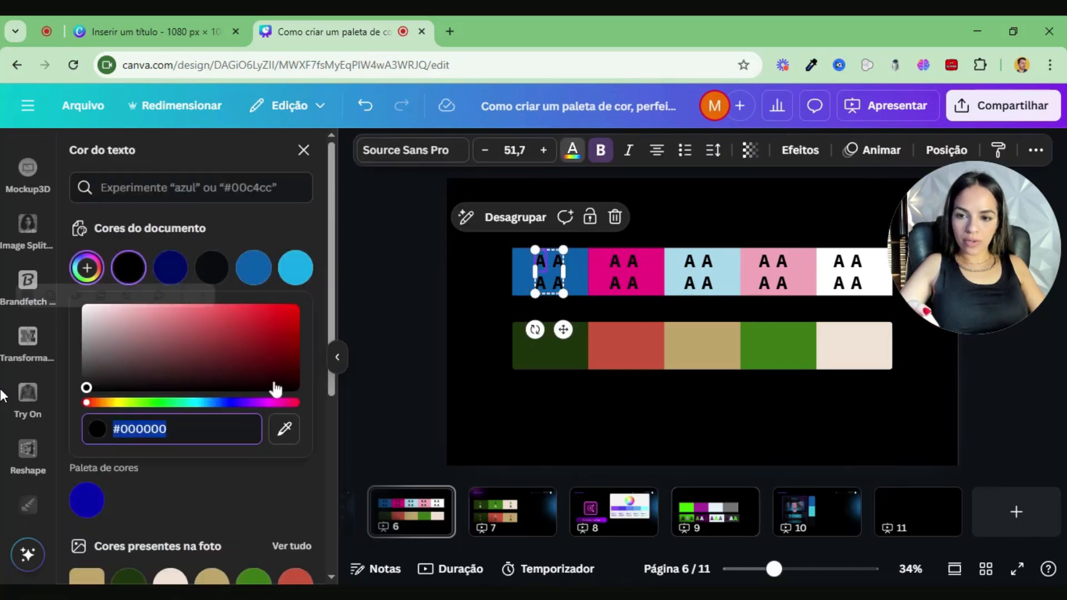
click(284, 430)
click(597, 274)
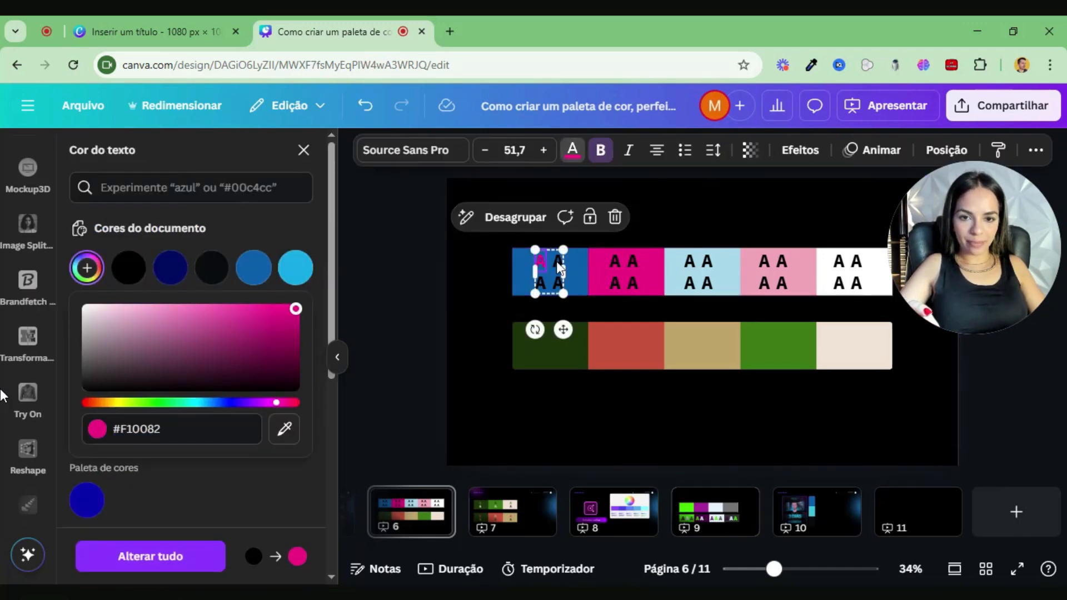
click(87, 267)
click(86, 268)
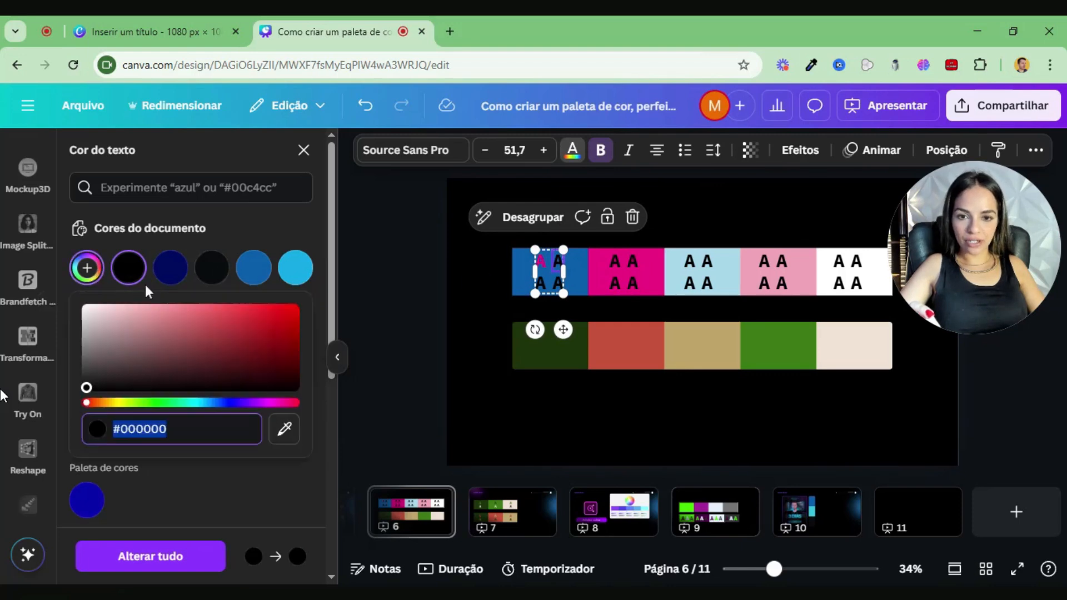
click(284, 429)
click(673, 262)
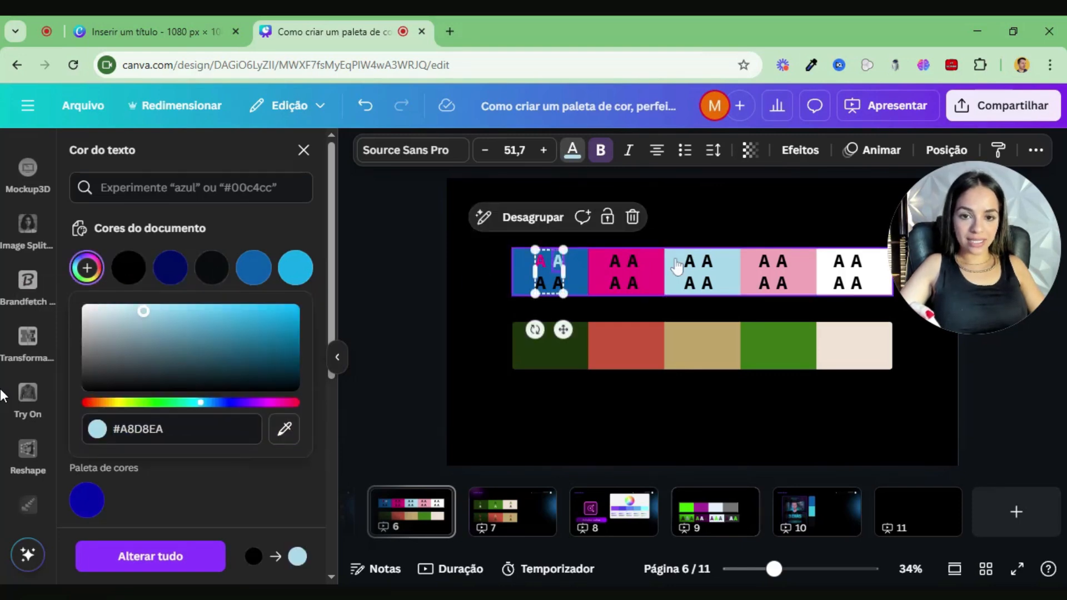
Recolor the blue swatch's bottom two letters: left with the sampled pink #F1A7B7, right white.
click(542, 280)
click(87, 268)
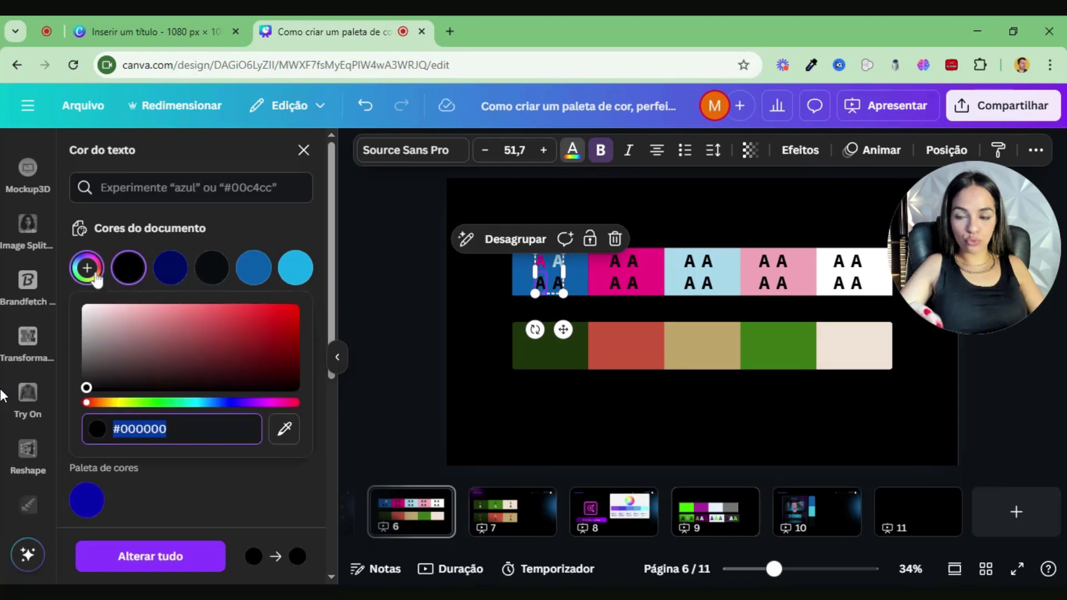
click(285, 430)
click(750, 272)
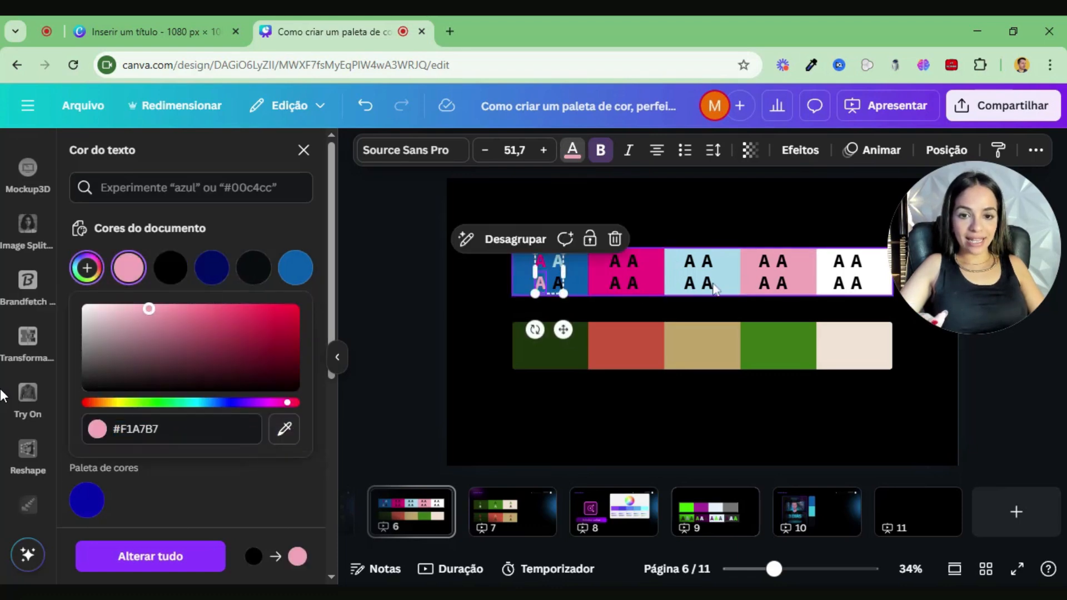
shift+click(558, 284)
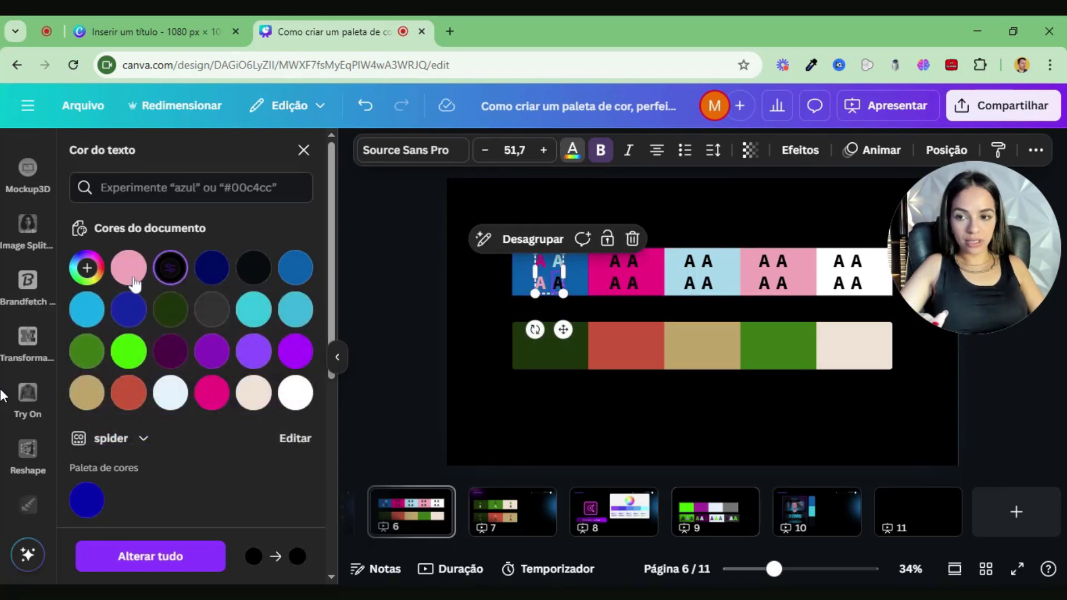
click(414, 348)
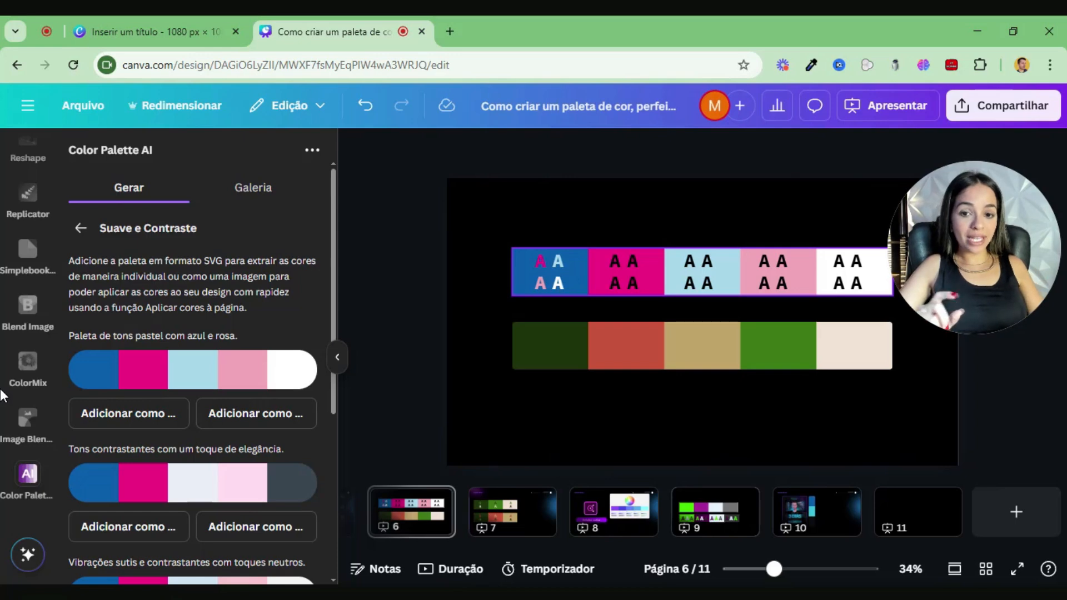
Darken the blue in the upper palette image by setting that color's brightness to -50 in the color edits.
click(531, 285)
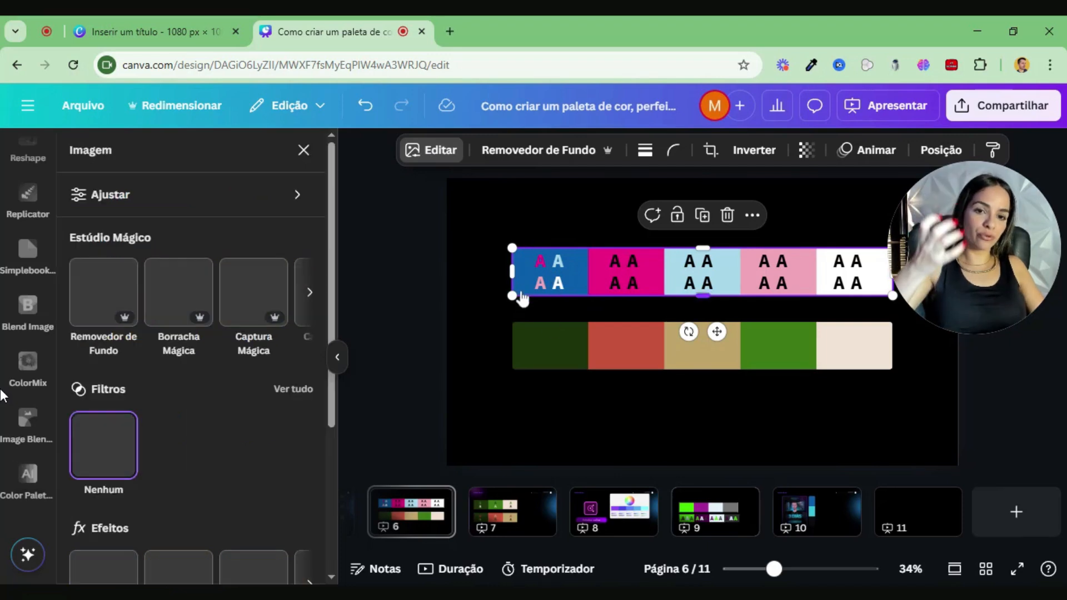
click(131, 195)
scroll(188, 389, down, 5)
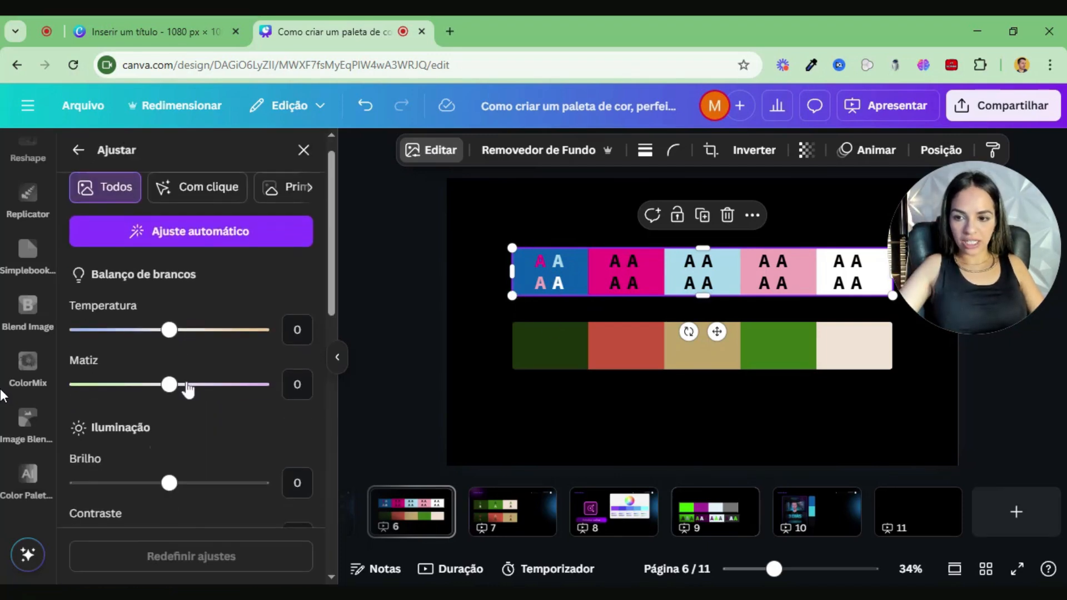
scroll(178, 409, down, 3)
click(125, 381)
scroll(176, 384, down, 3)
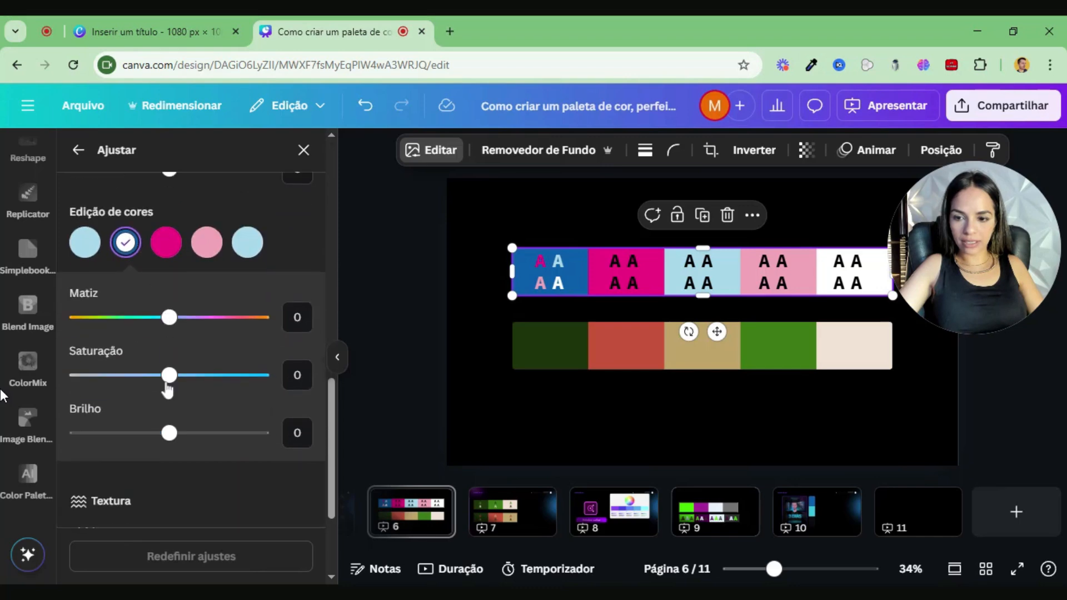
drag(169, 416, 123, 414)
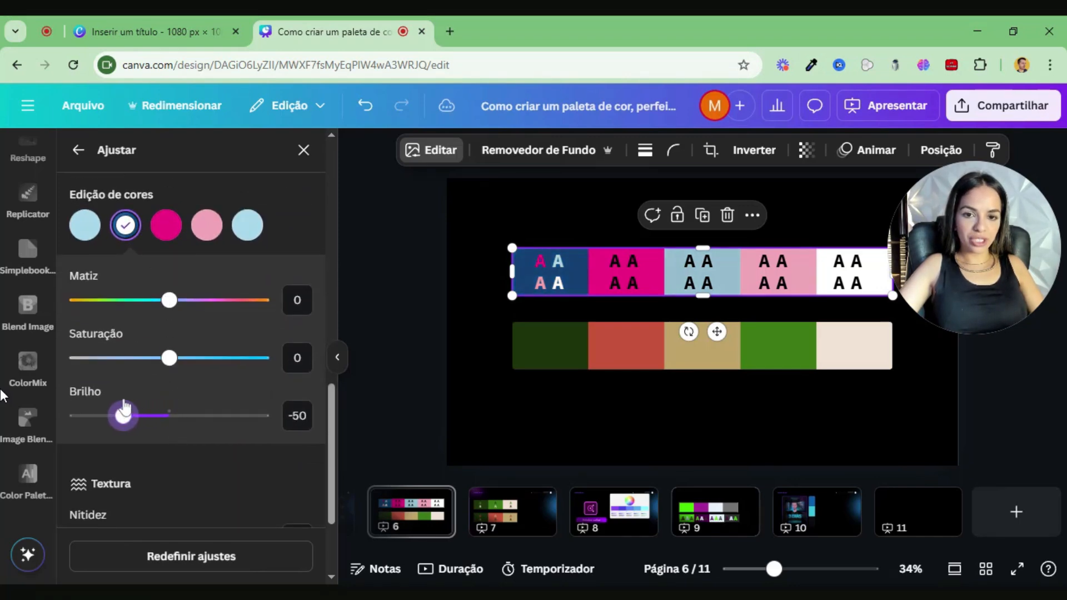
click(379, 351)
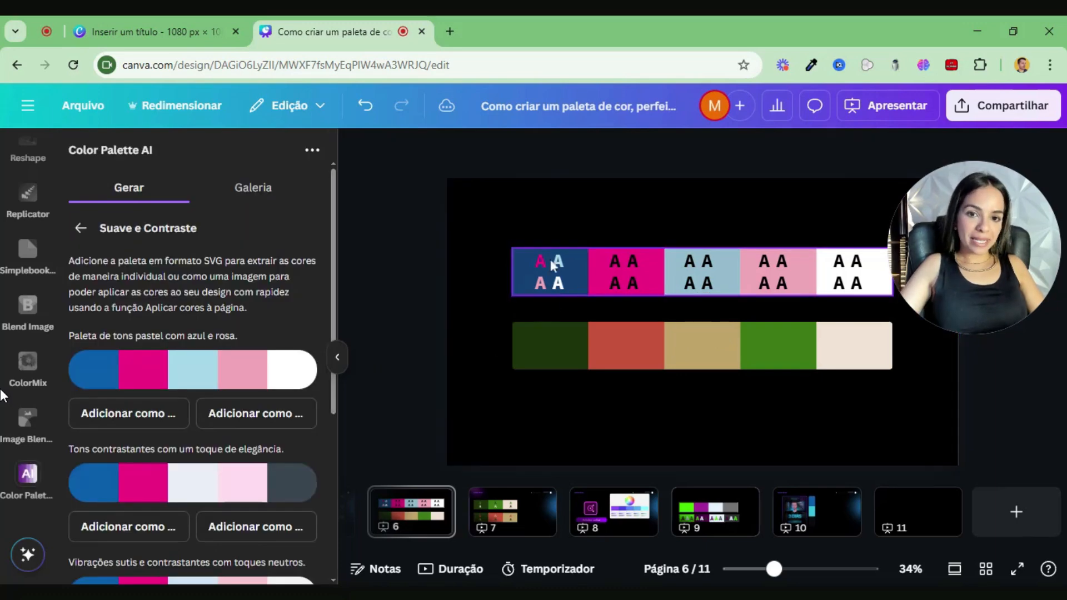
Recolor the magenta swatch's top two letters with sampled palette colors: left dark blue #134171, right light blue #93BCCB.
click(606, 281)
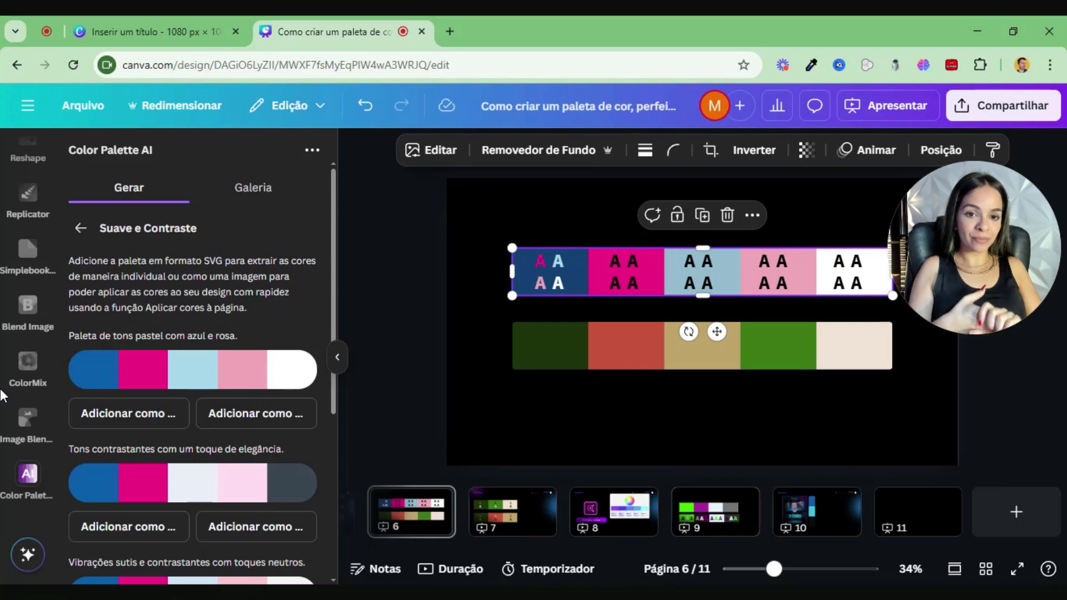
click(618, 266)
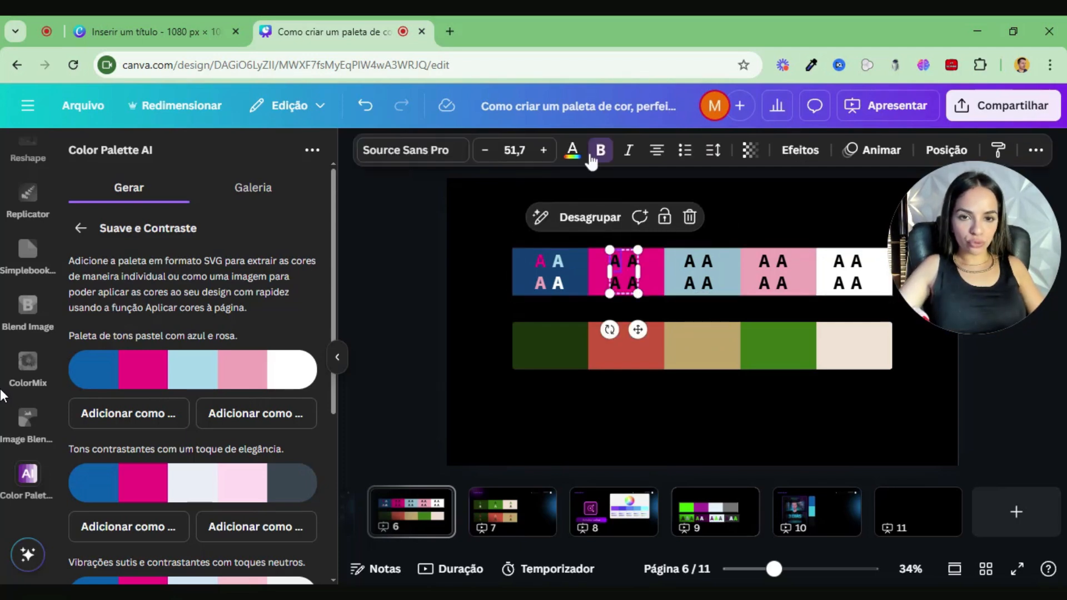
click(572, 150)
click(86, 268)
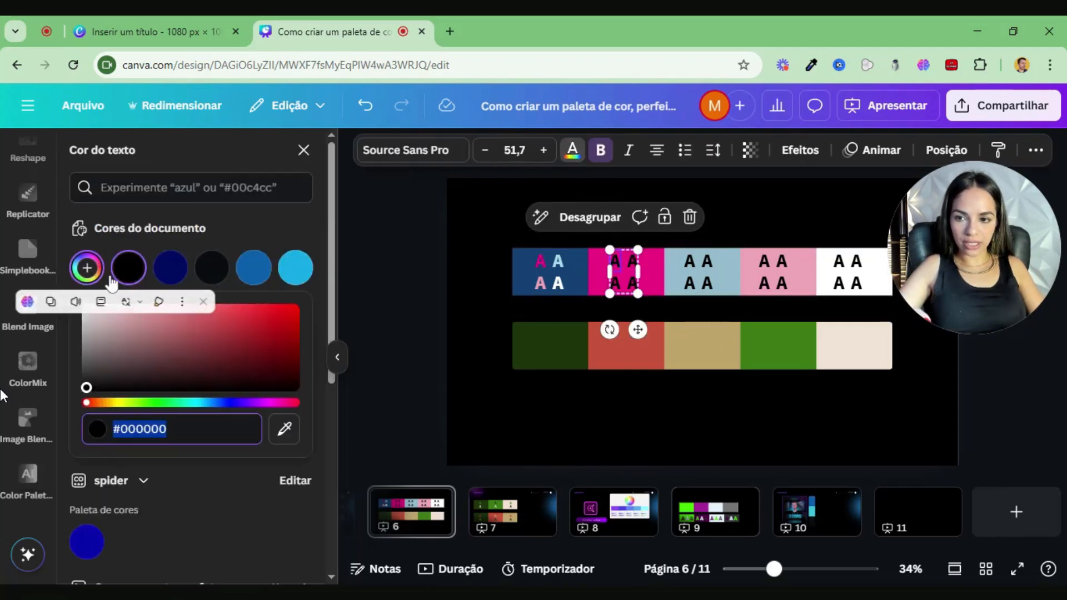
click(284, 428)
click(516, 277)
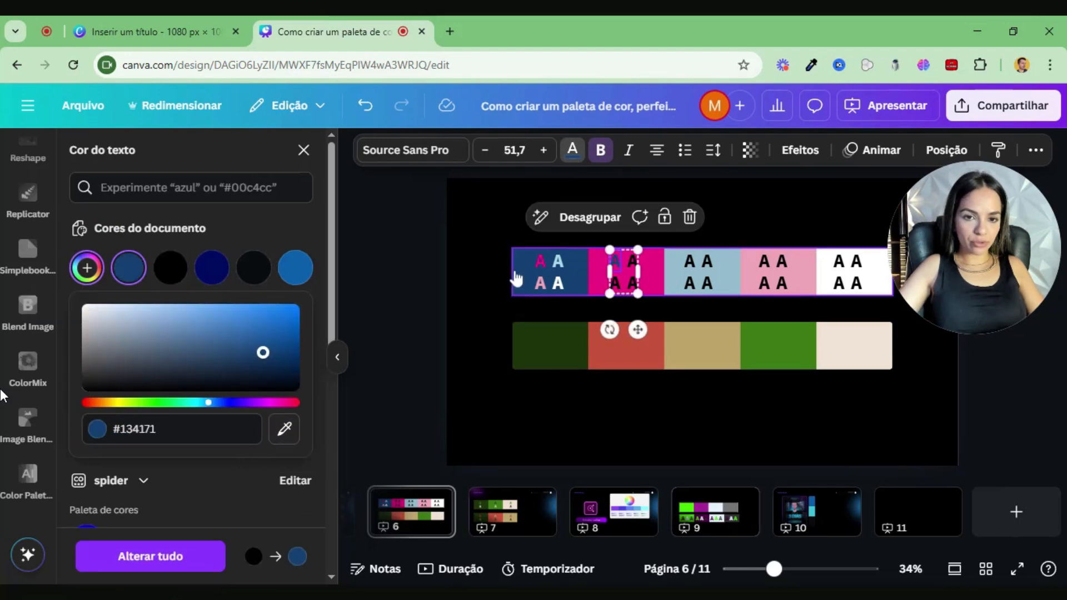
click(632, 266)
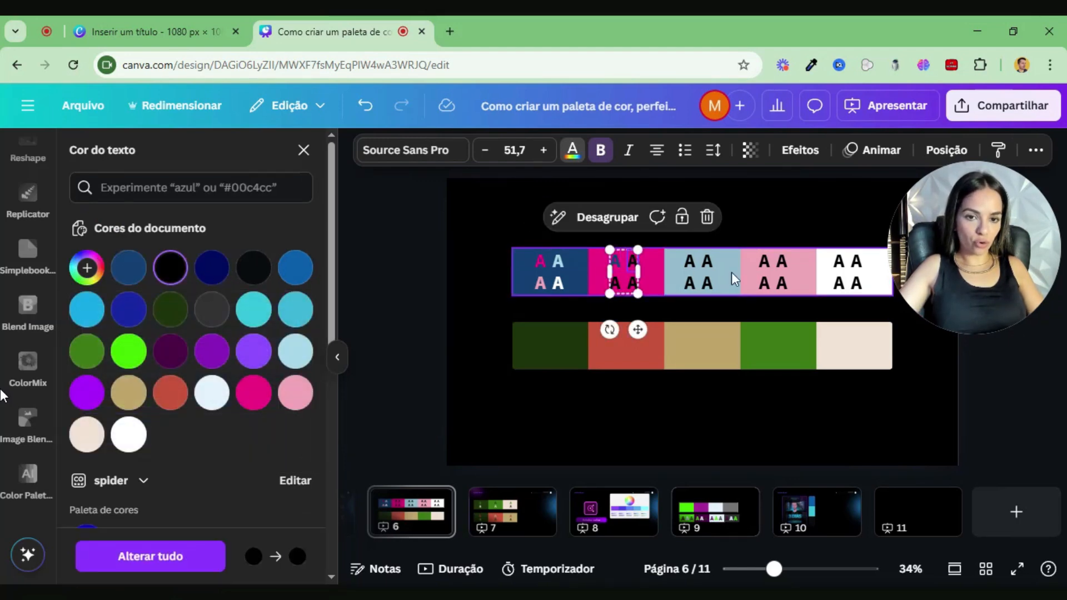
click(284, 428)
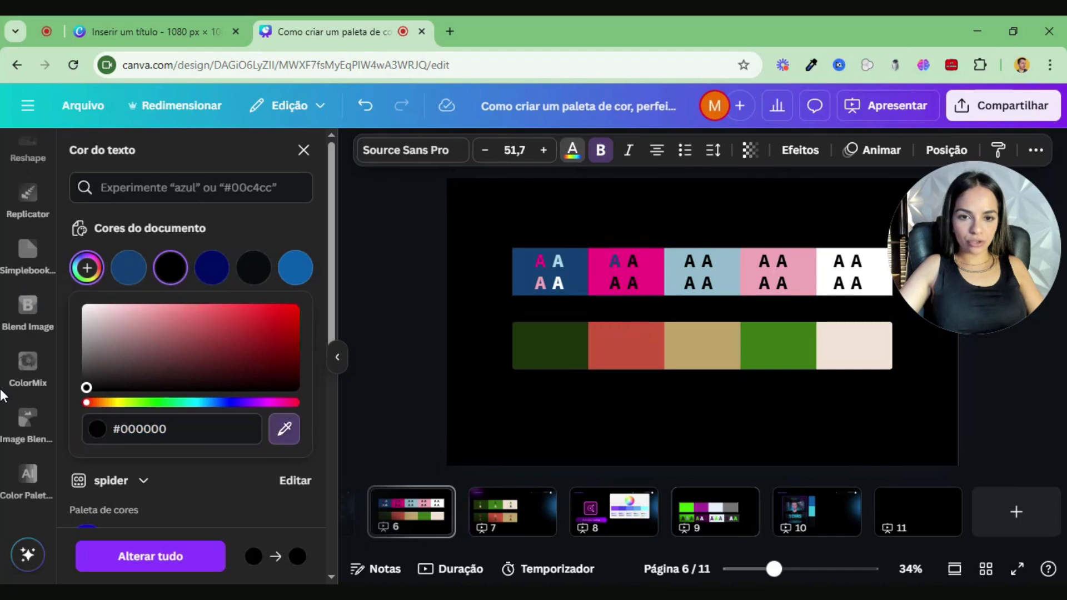
click(676, 282)
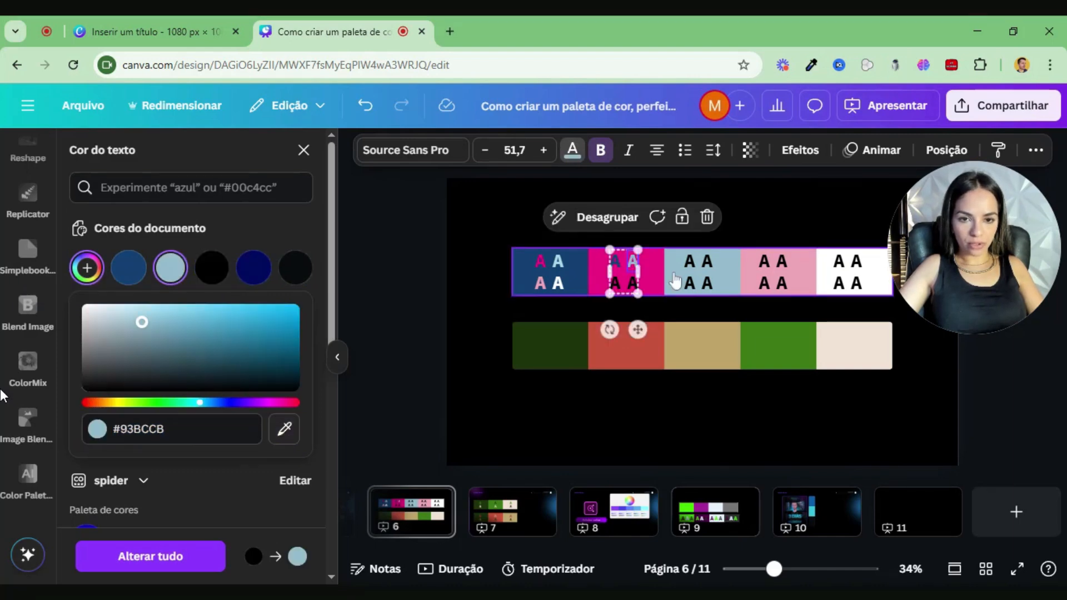
Recolor the magenta swatch's bottom two letters: left with the palette's sampled pink, right white.
click(618, 279)
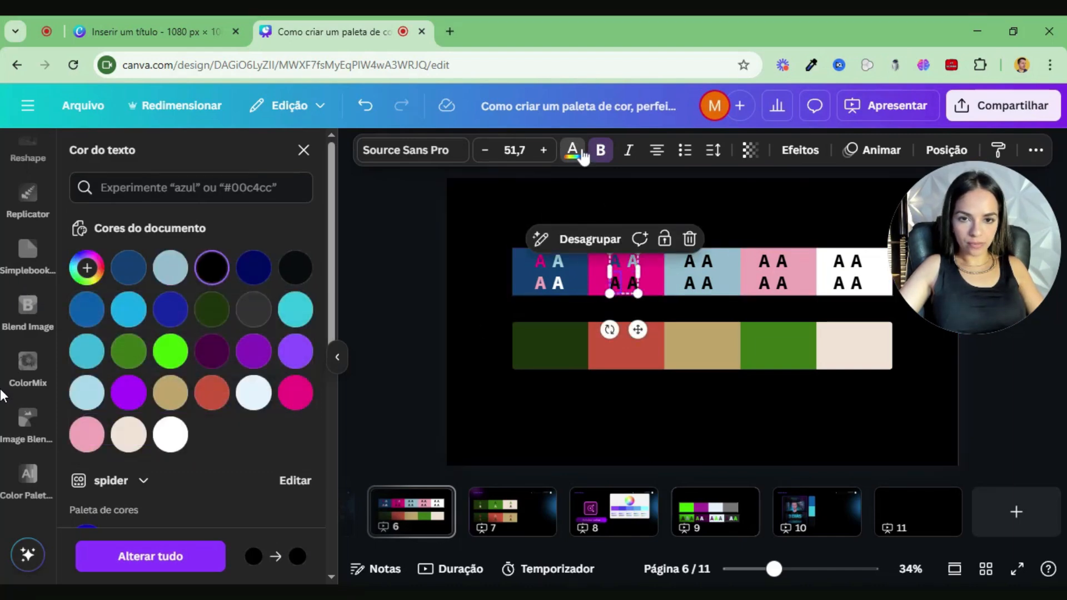
click(92, 269)
click(297, 441)
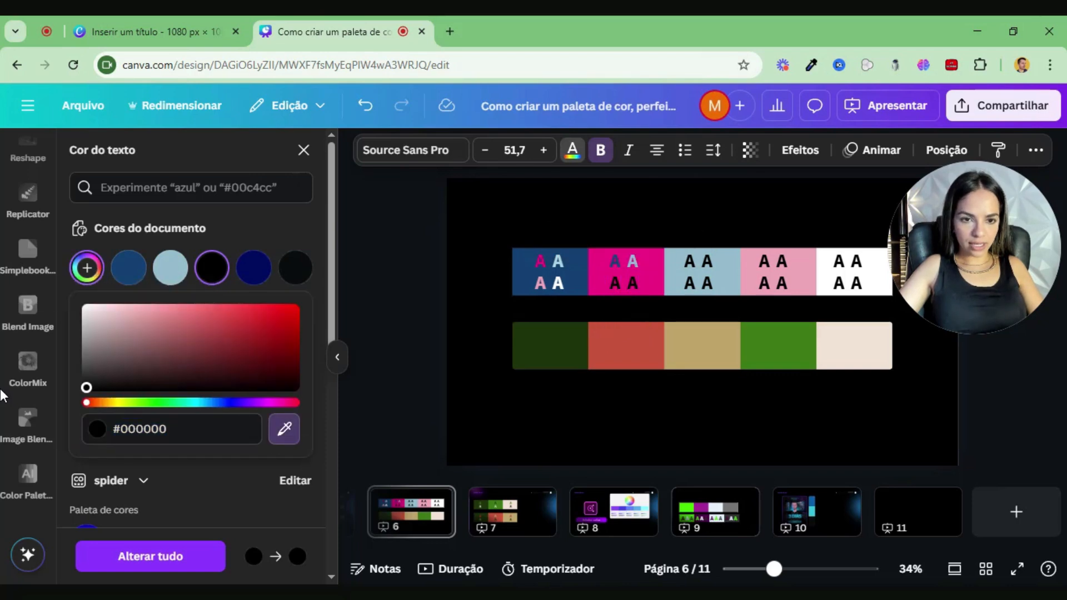
click(754, 284)
click(634, 283)
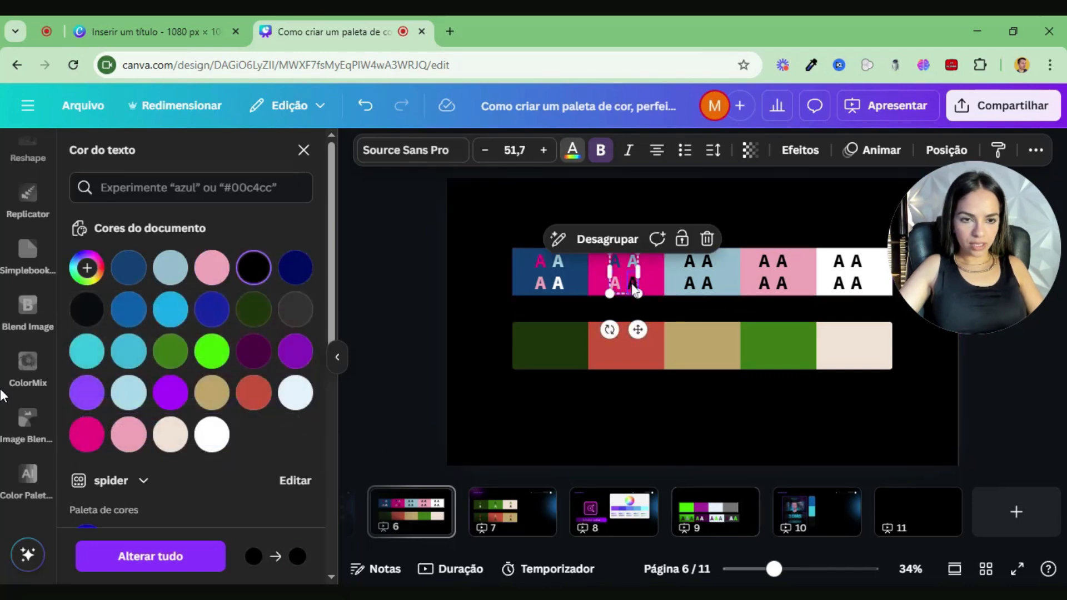
click(211, 435)
click(428, 362)
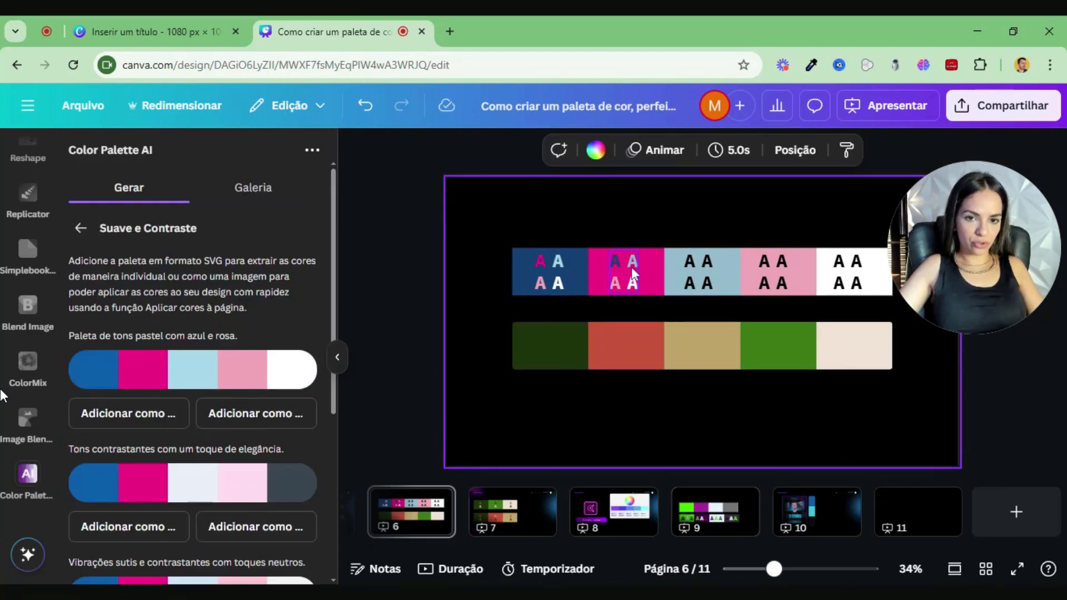
Recolor the light blue swatch's top two letters: left magenta, right dark blue #134171.
click(686, 287)
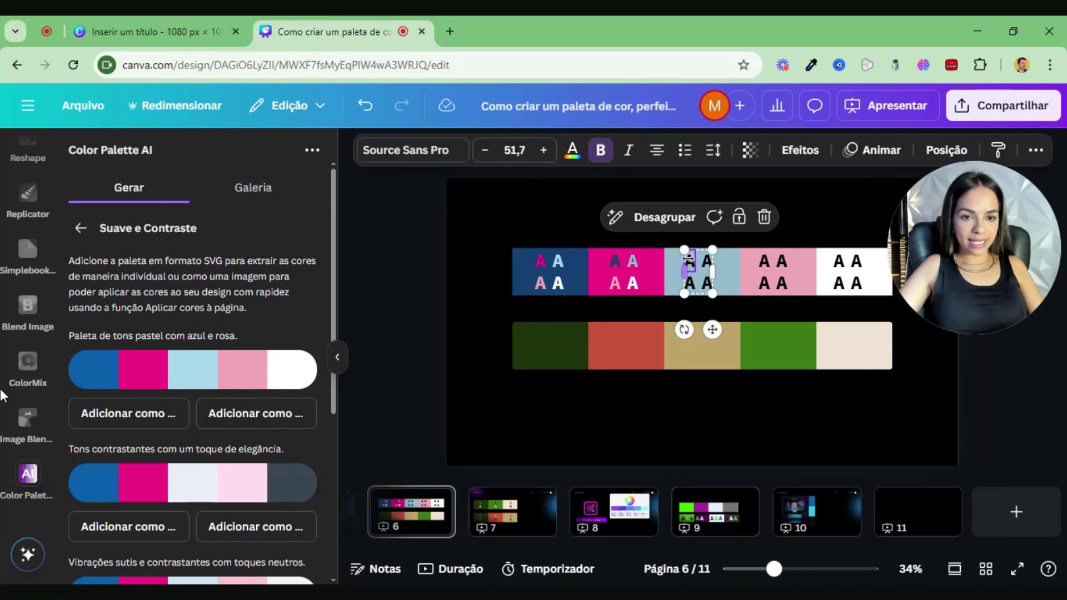
click(572, 150)
click(86, 434)
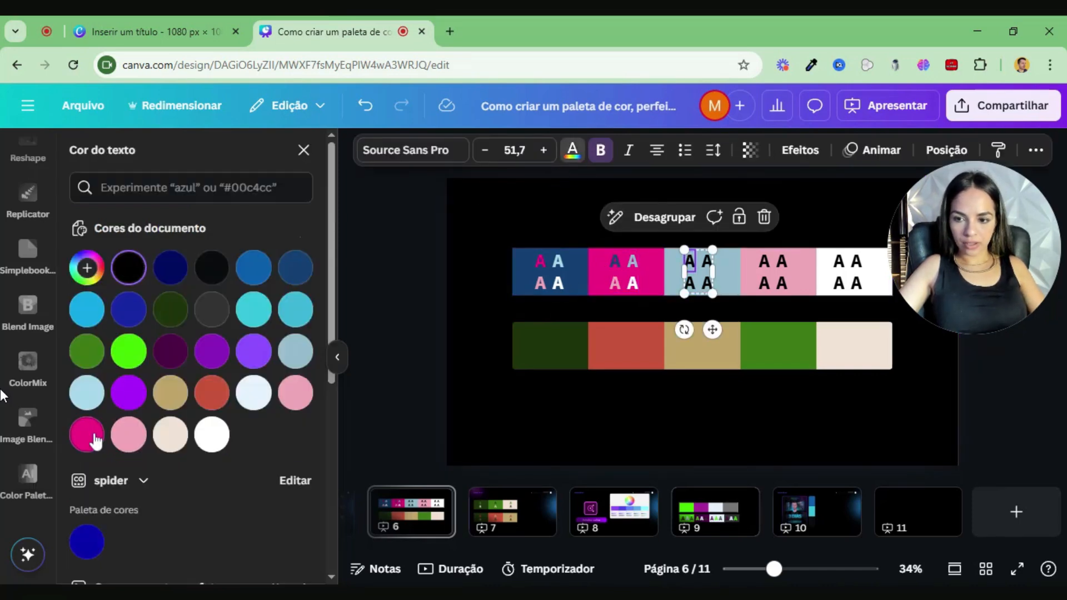
double_click(708, 267)
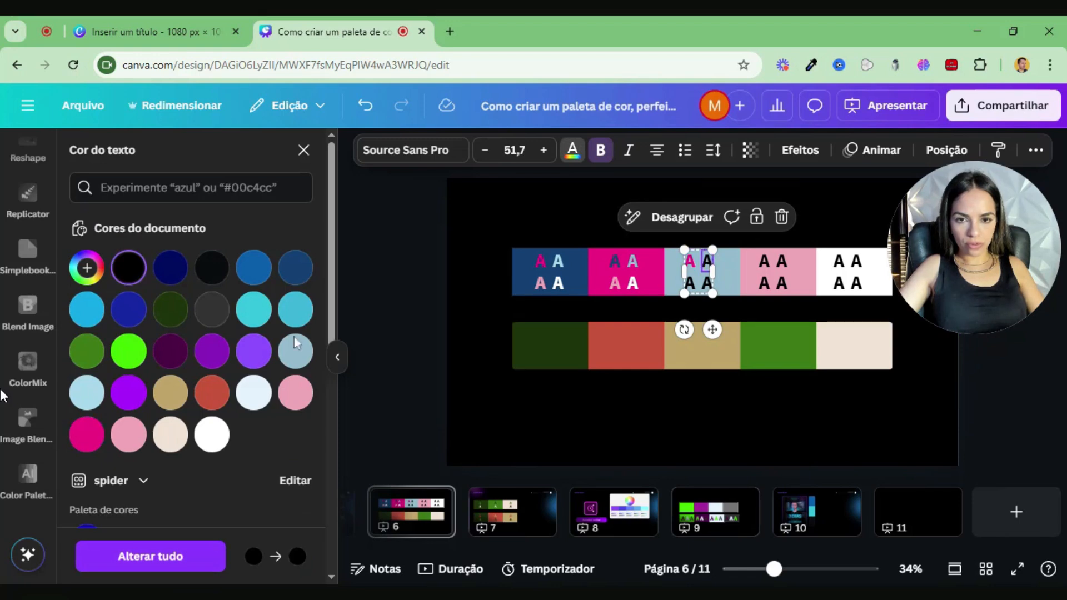
click(296, 267)
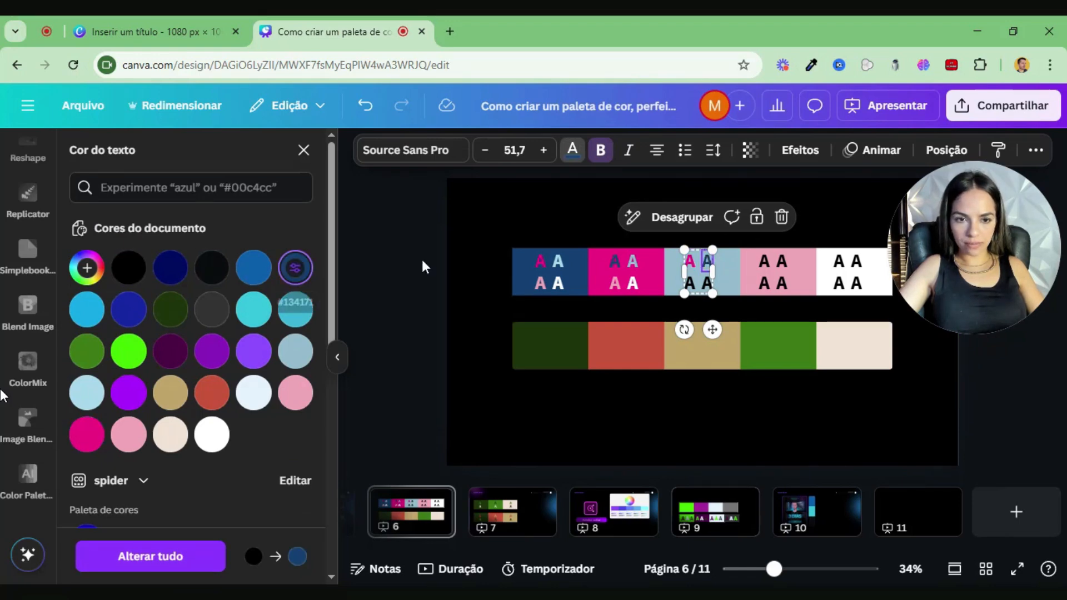
Recolor the light blue swatch's bottom two letters: left with the palette's pink #F0A8B8, right white.
double_click(689, 284)
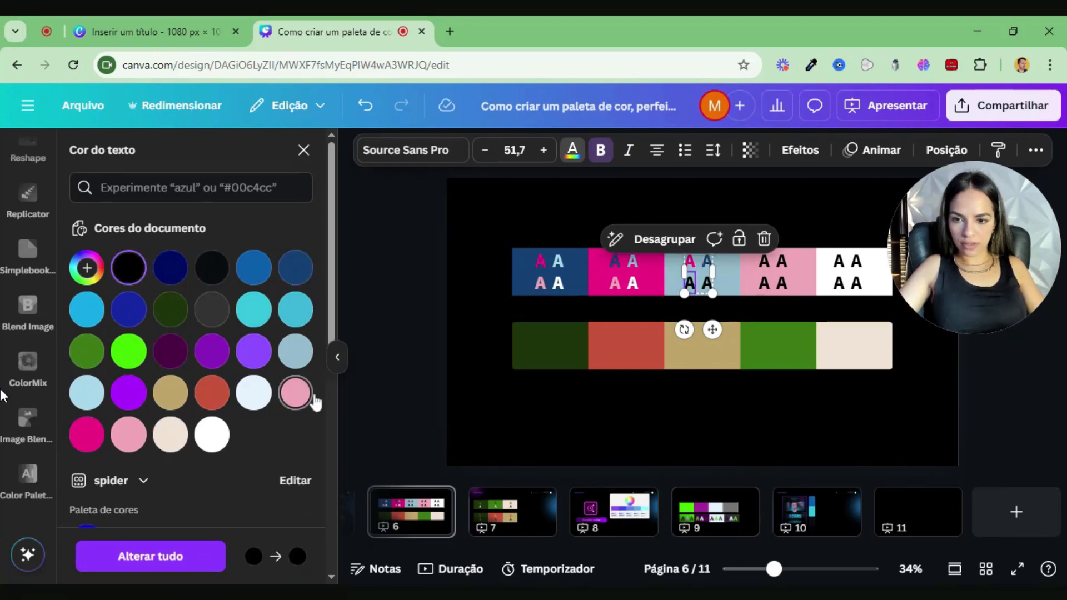
click(295, 392)
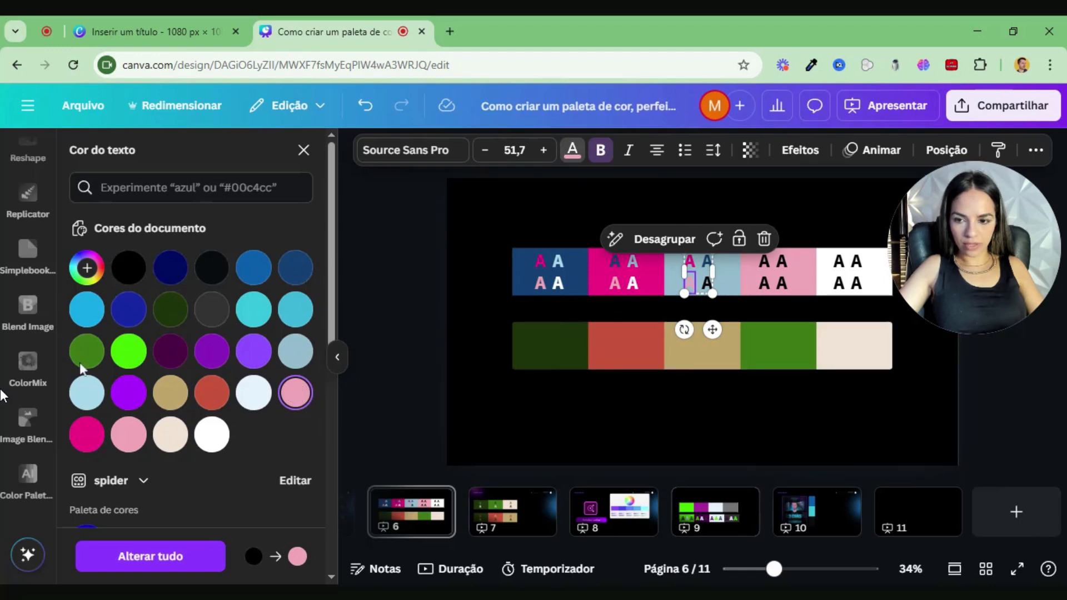
click(86, 268)
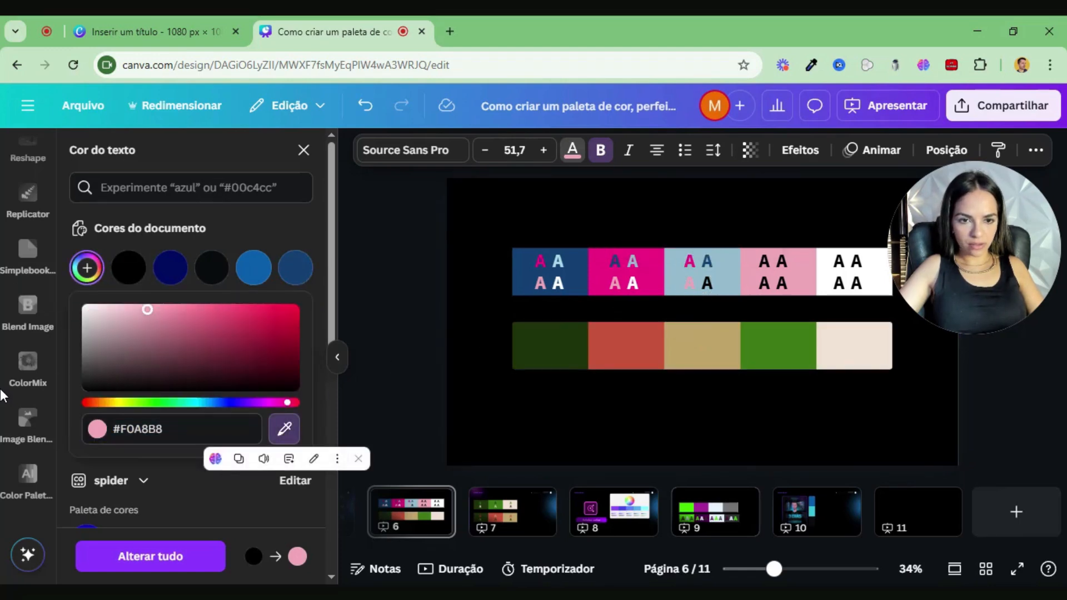
click(745, 273)
click(706, 285)
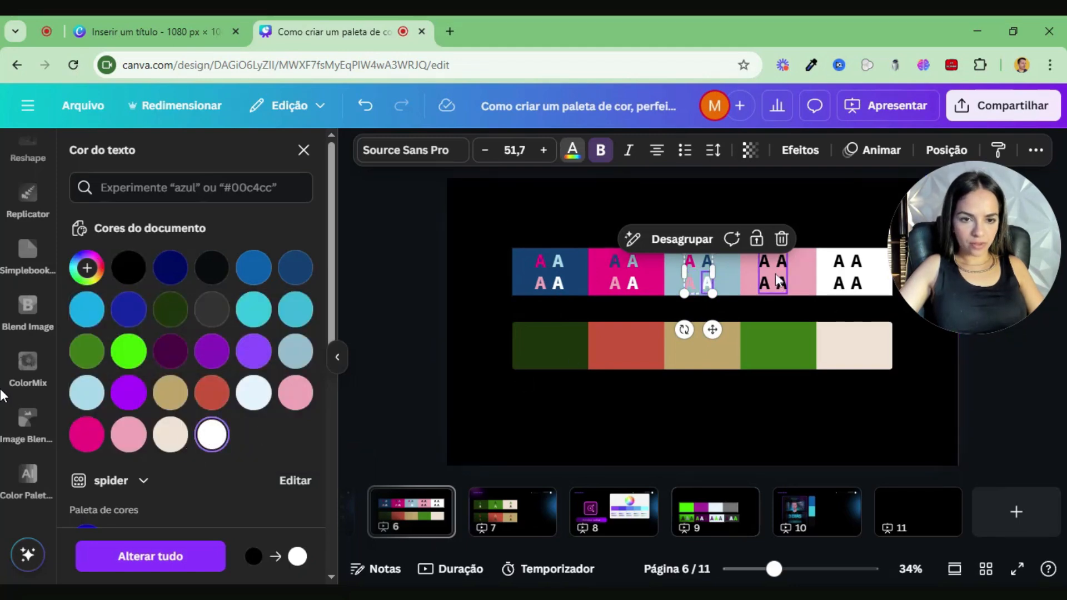
Recolor the pink swatch's four letters: top row dark blue and light blue, bottom row magenta and white.
click(763, 261)
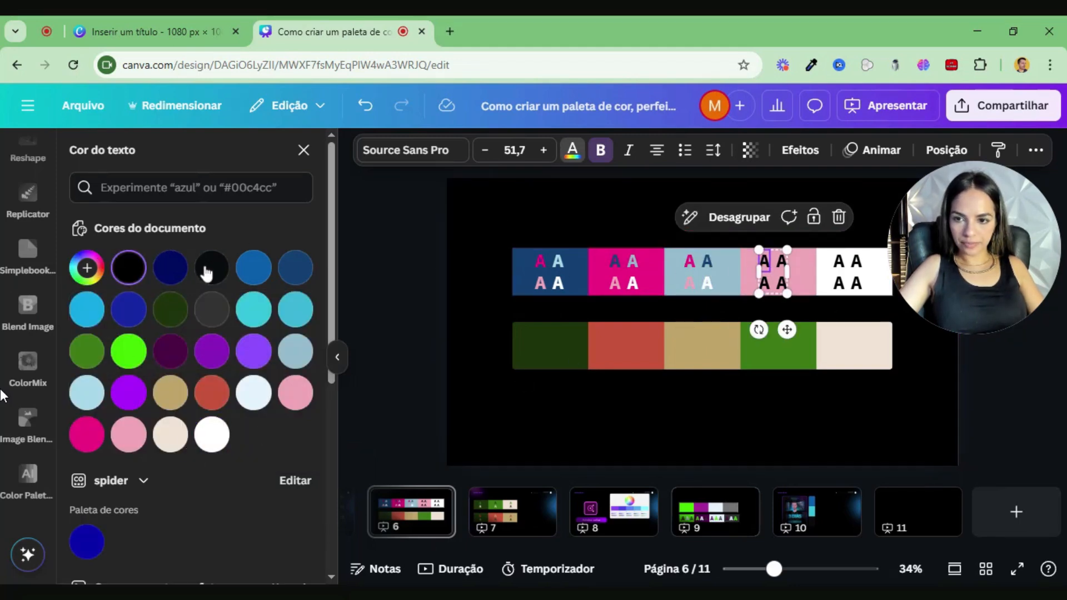
click(294, 273)
click(767, 281)
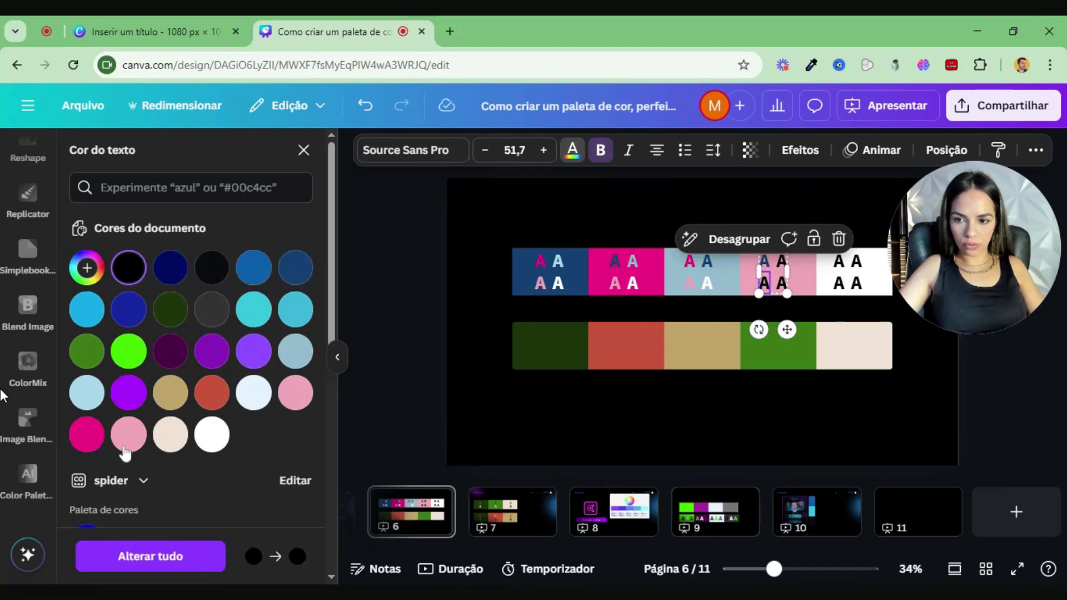
click(87, 434)
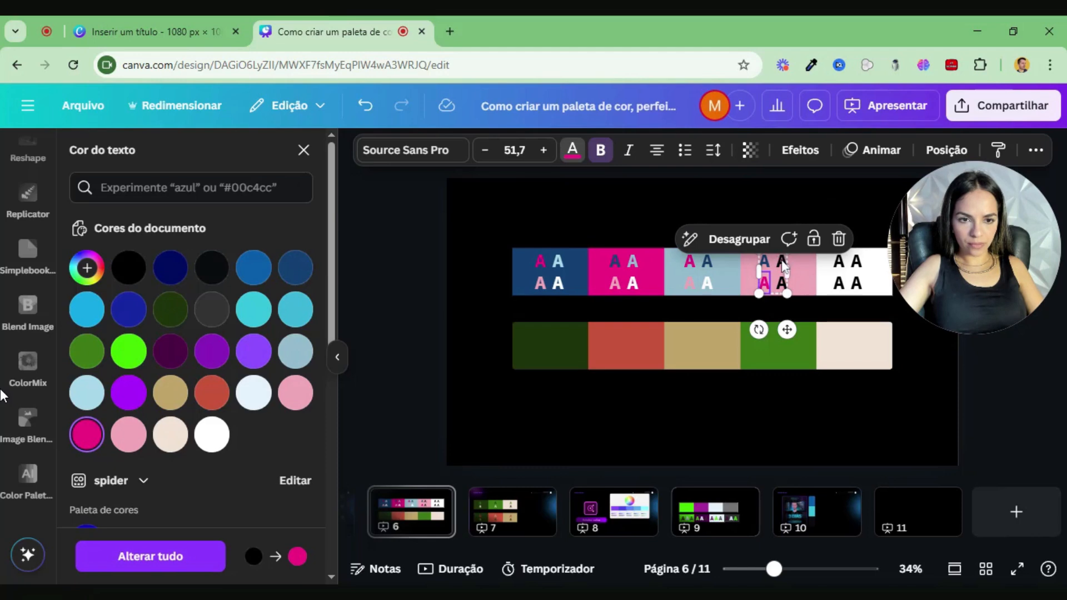
click(781, 260)
click(297, 355)
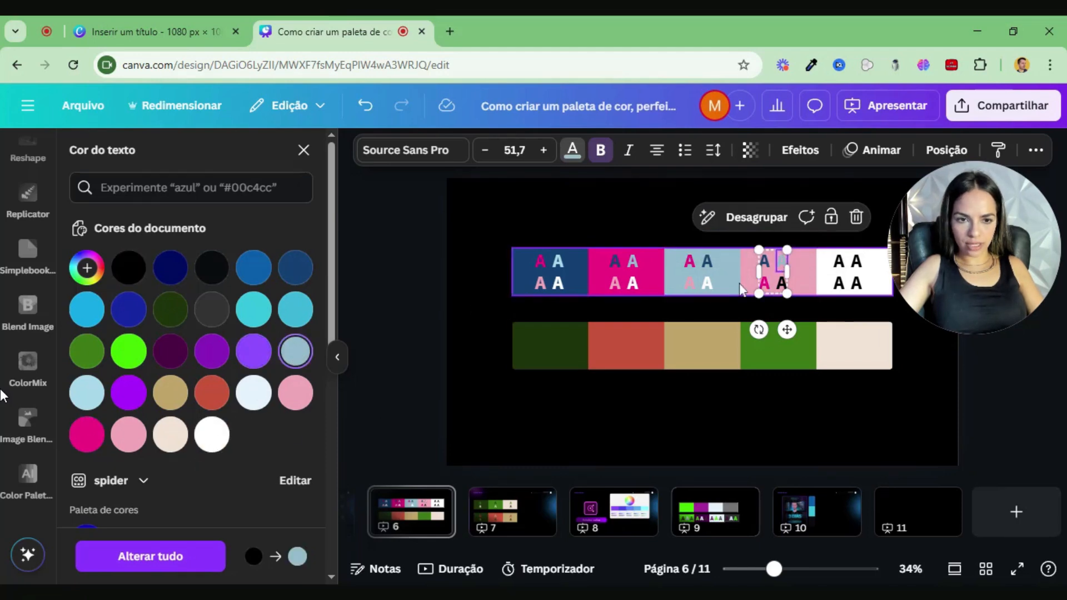
click(782, 282)
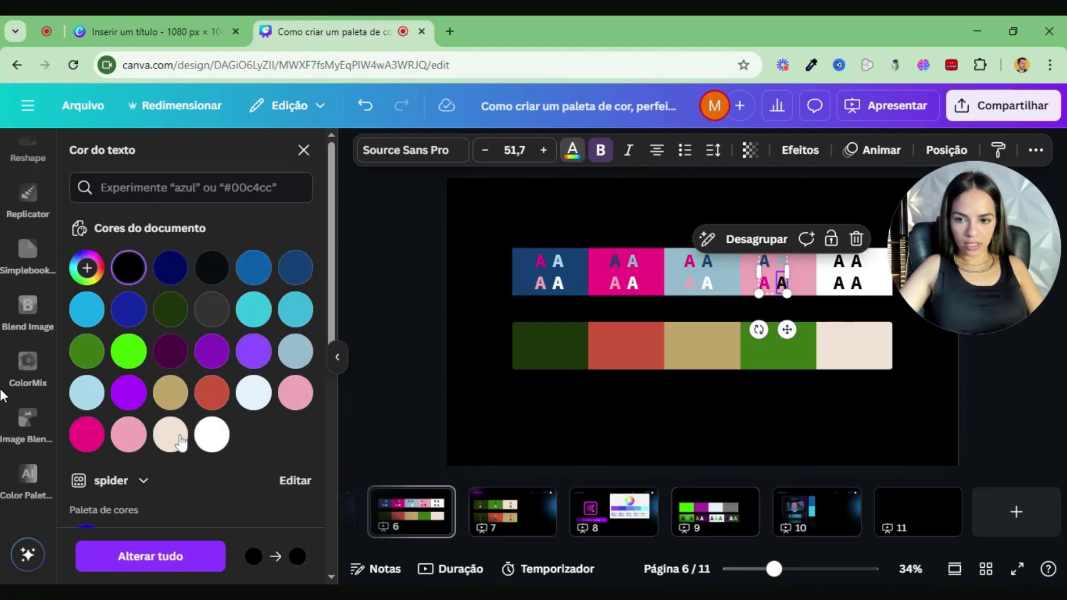
click(212, 434)
Recolor the white swatch's four letters: top row dark blue and magenta, bottom row light blue and pink.
key(Tab)
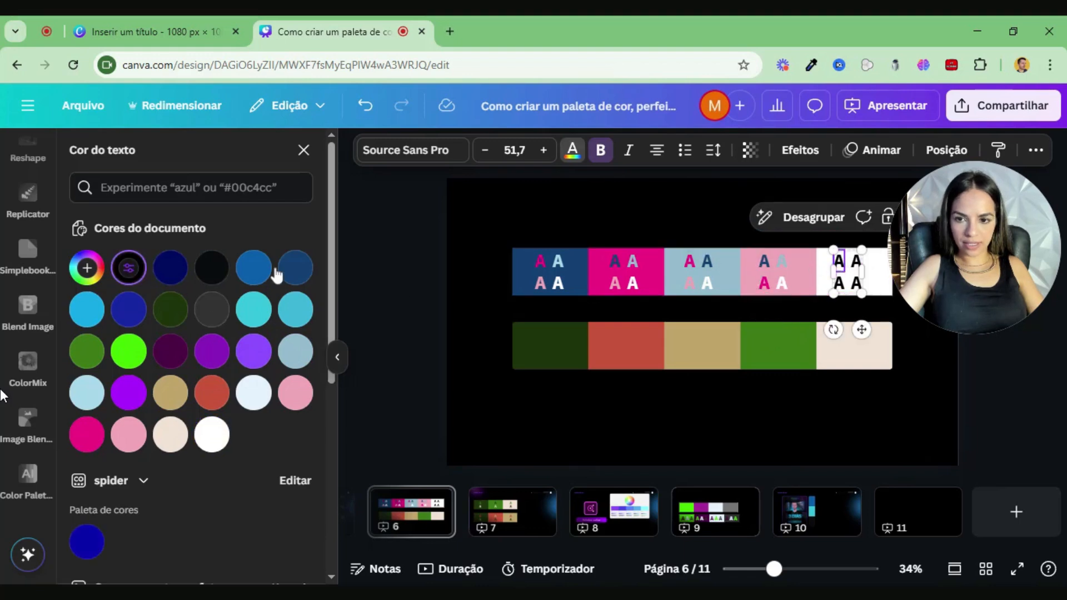
click(295, 267)
key(Tab)
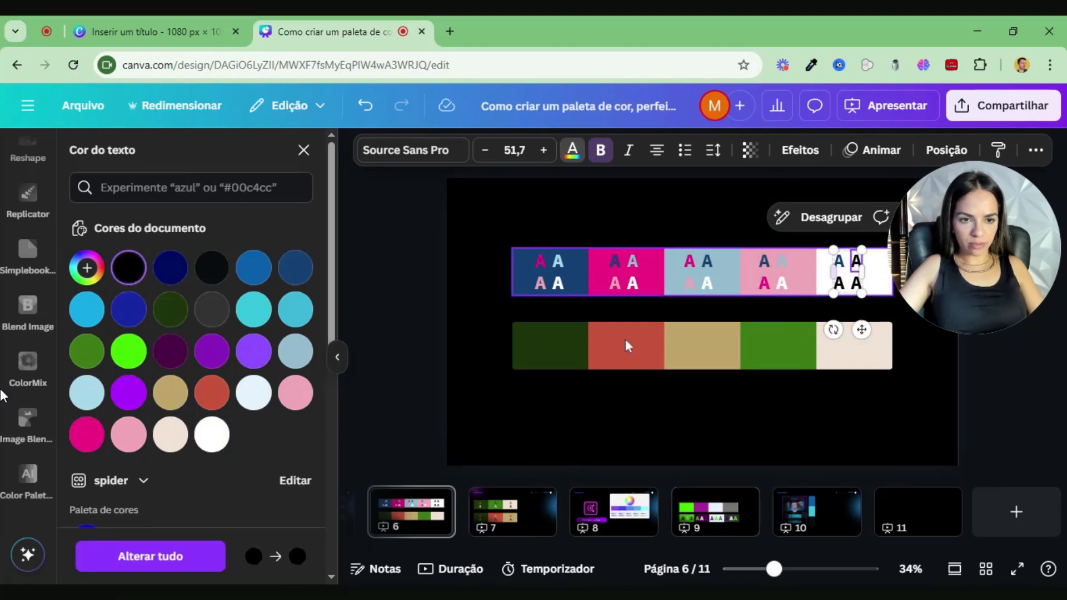
click(86, 433)
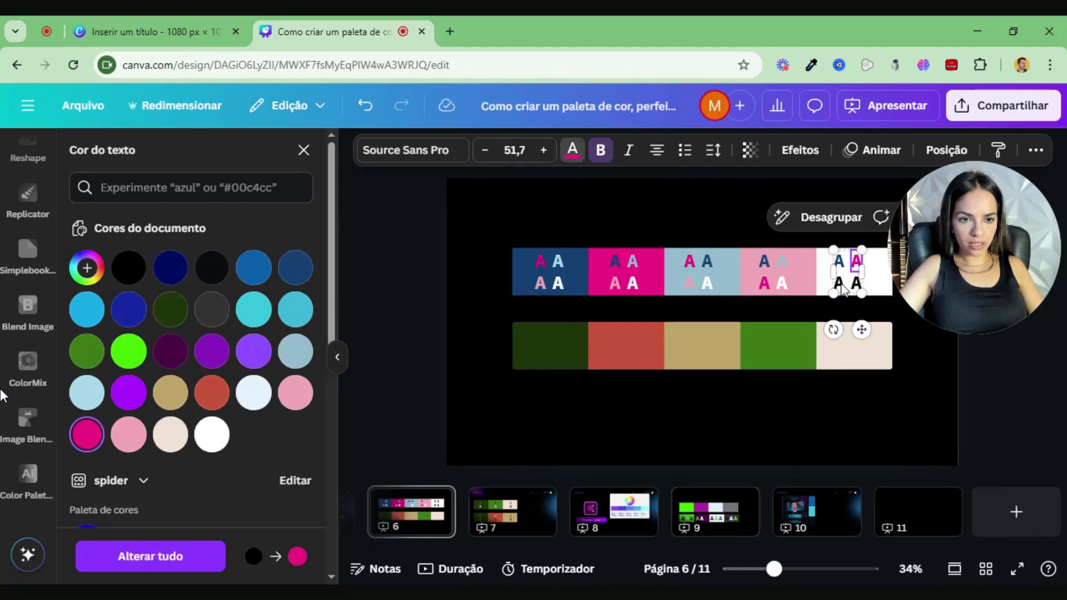
key(Tab)
click(295, 350)
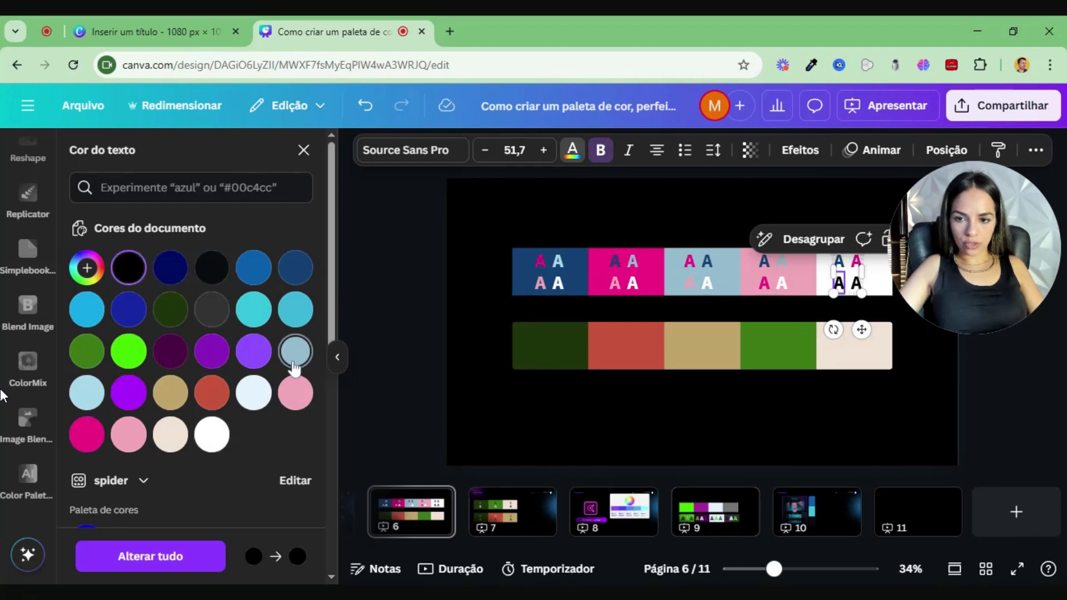
key(Tab)
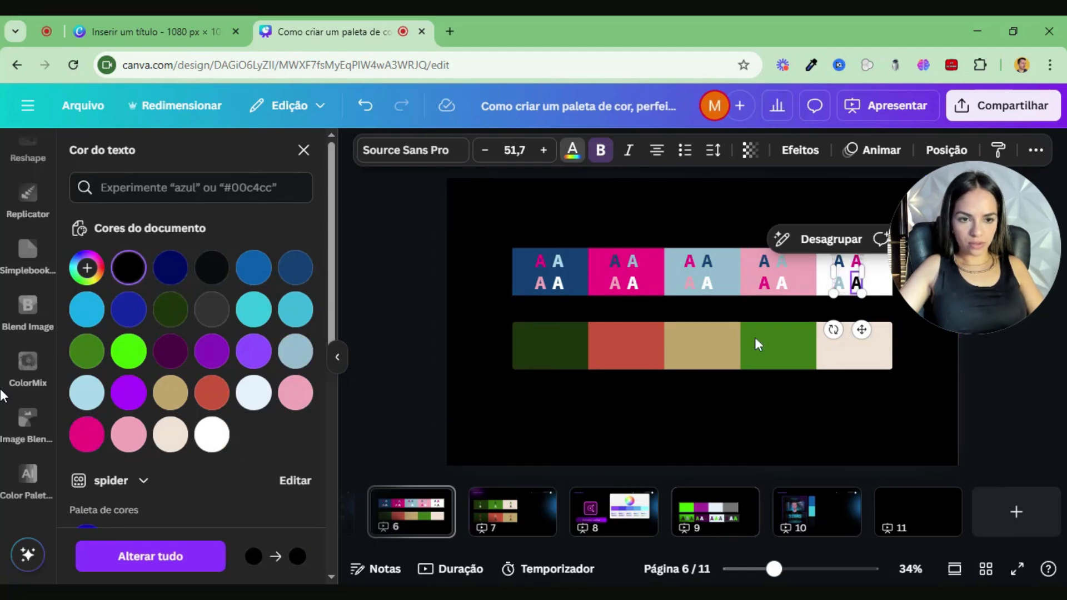
click(129, 434)
click(462, 370)
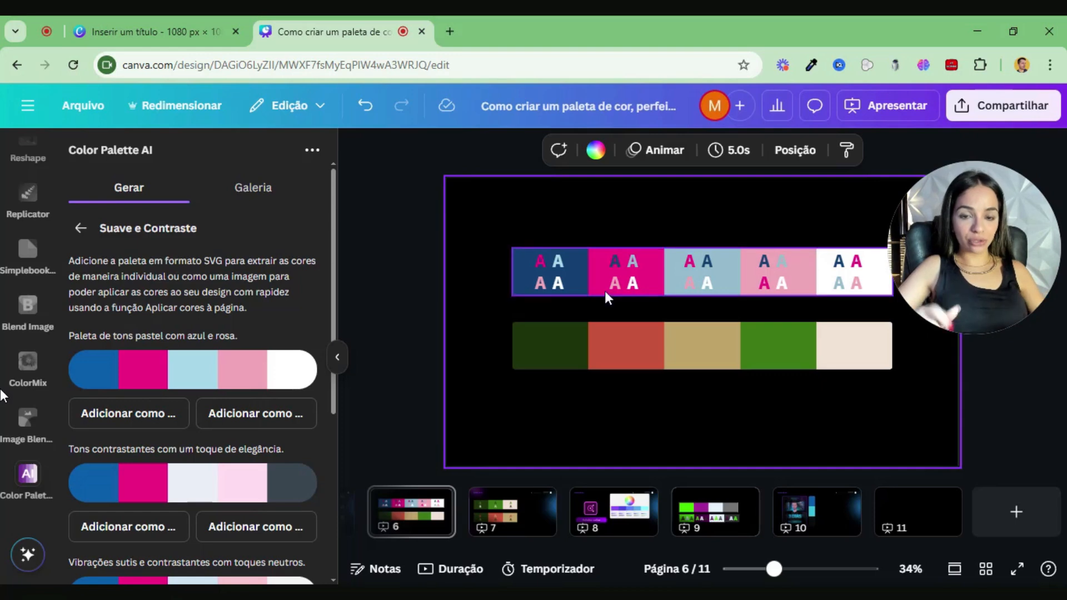
Present page 8 in full screen and follow its Adobe color link to open the Adobe Color wheel.
scroll(604, 291, down, 2)
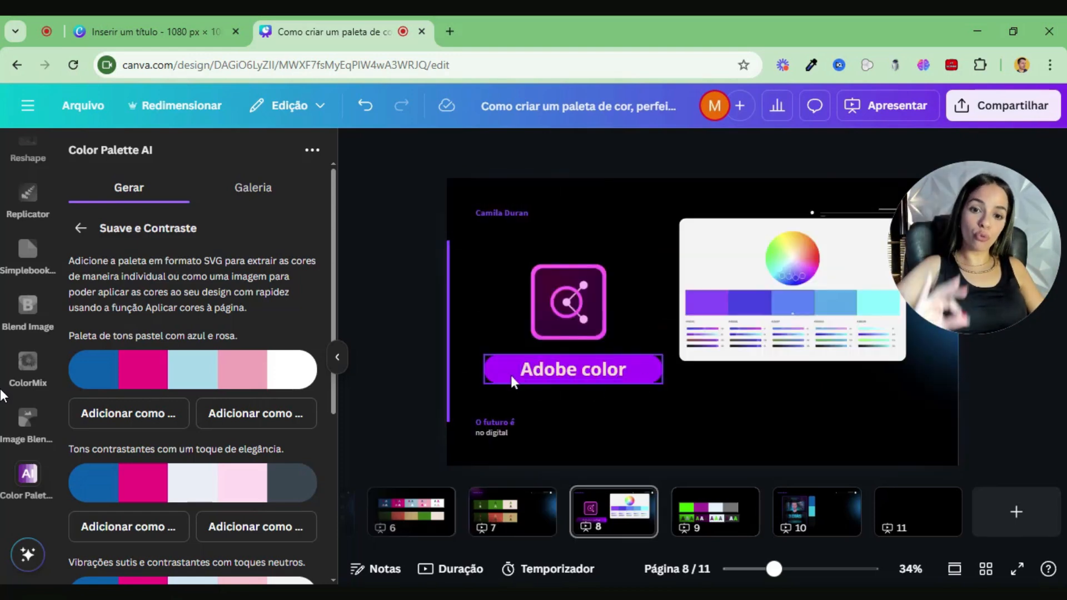
click(1017, 572)
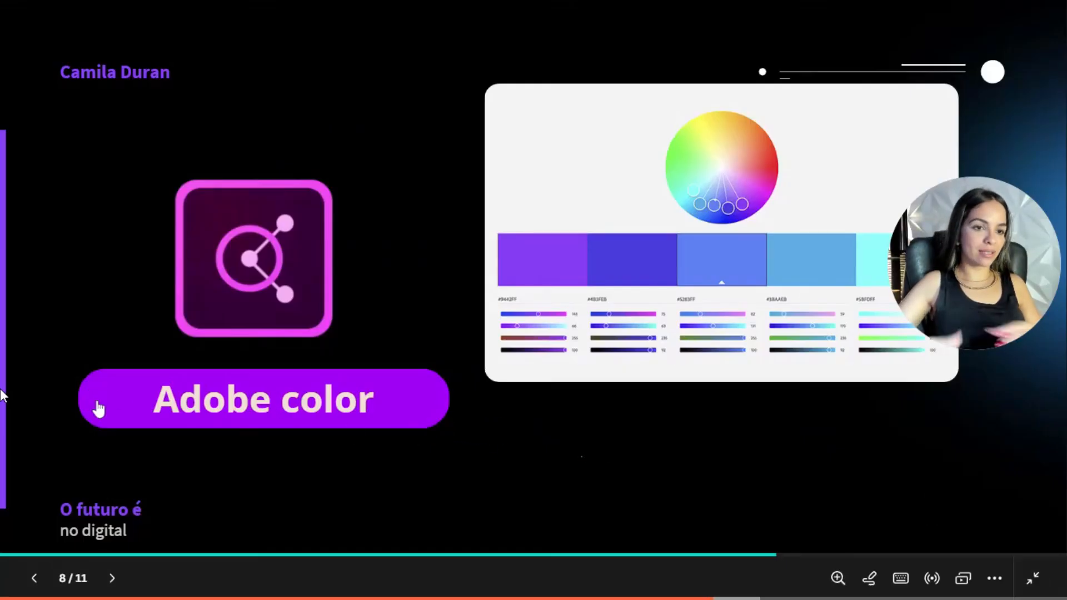
click(96, 402)
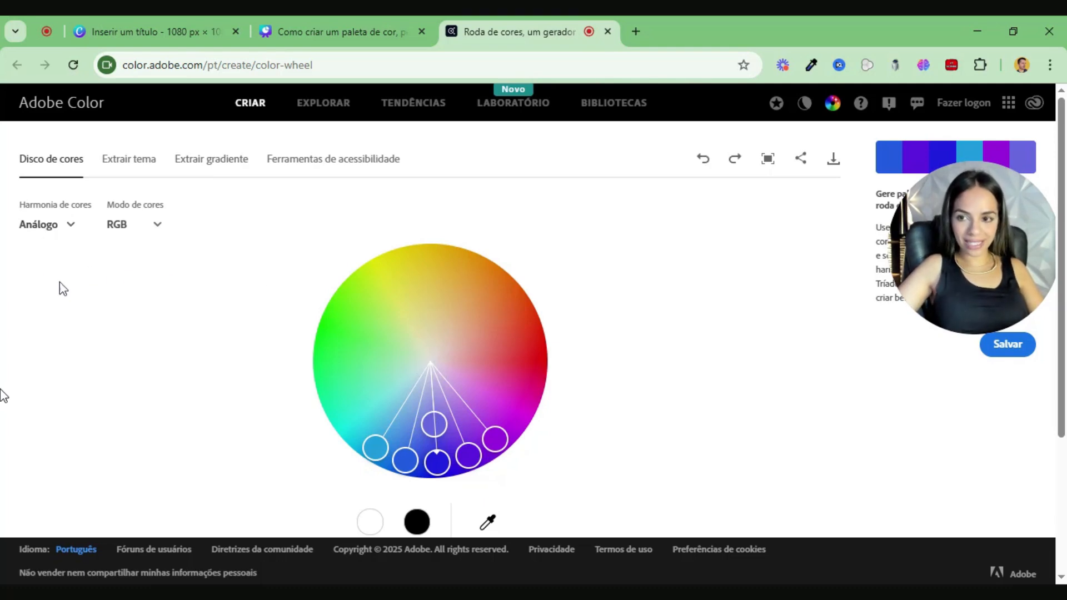
Set the color harmony to Monocromático and rotate the wheel's base color from blue to red #E02700.
click(38, 231)
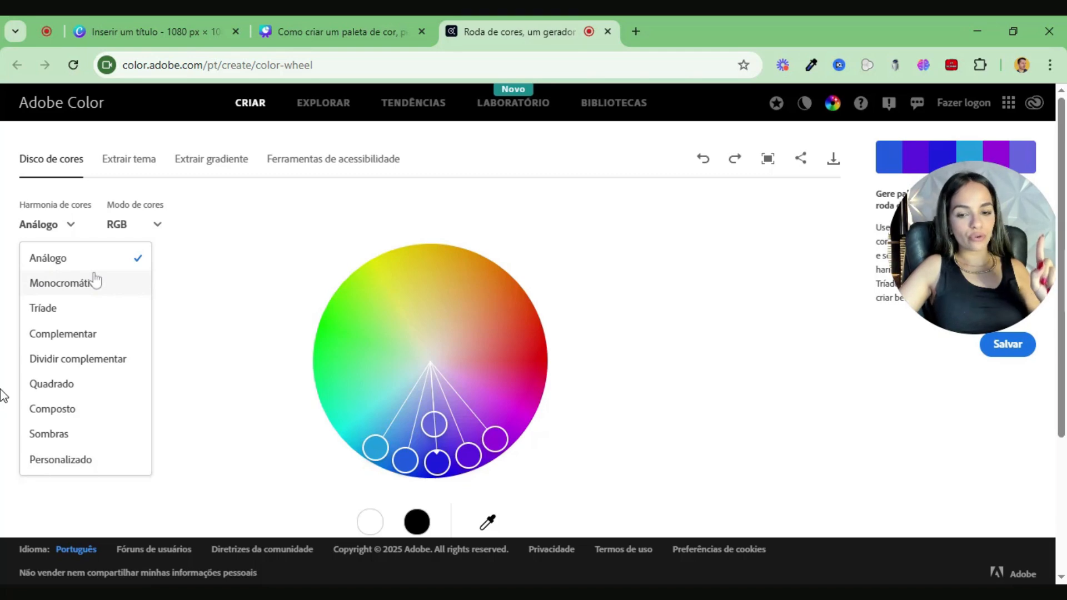
click(85, 306)
click(53, 226)
click(63, 286)
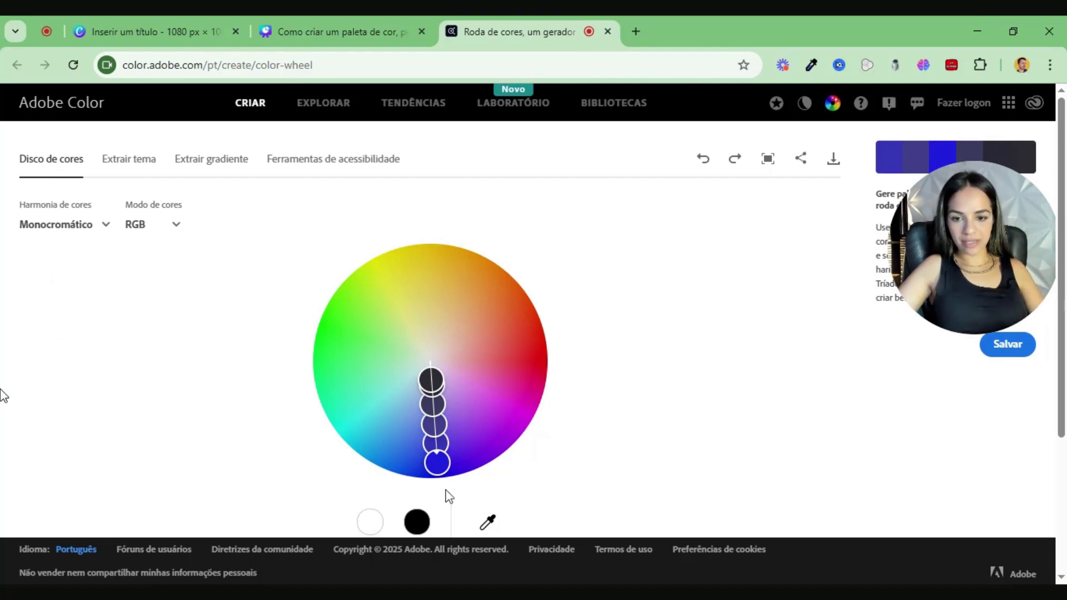
scroll(472, 371, down, 3)
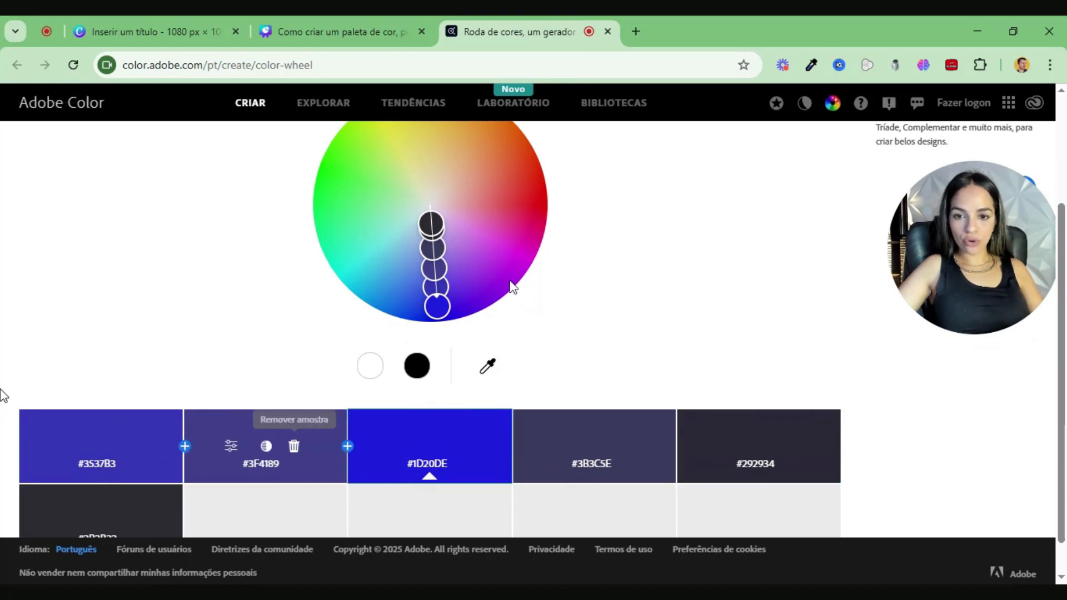
mouse_move(437, 307)
mouse_down()
mouse_move(443, 345)
mouse_move(438, 262)
mouse_move(451, 332)
mouse_move(495, 292)
mouse_move(580, 172)
mouse_up()
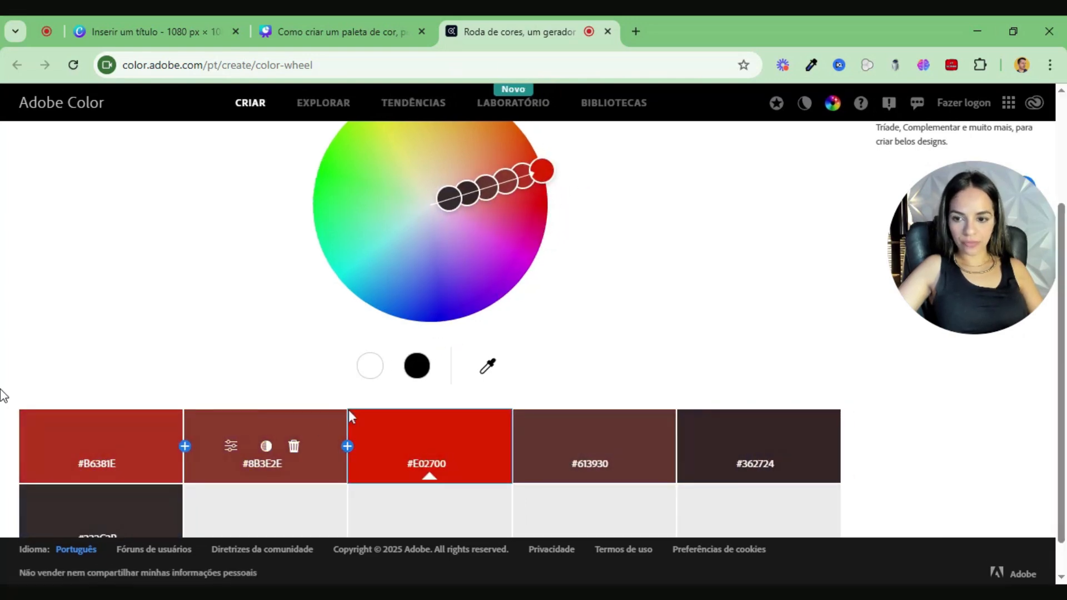
scroll(689, 450, up, 3)
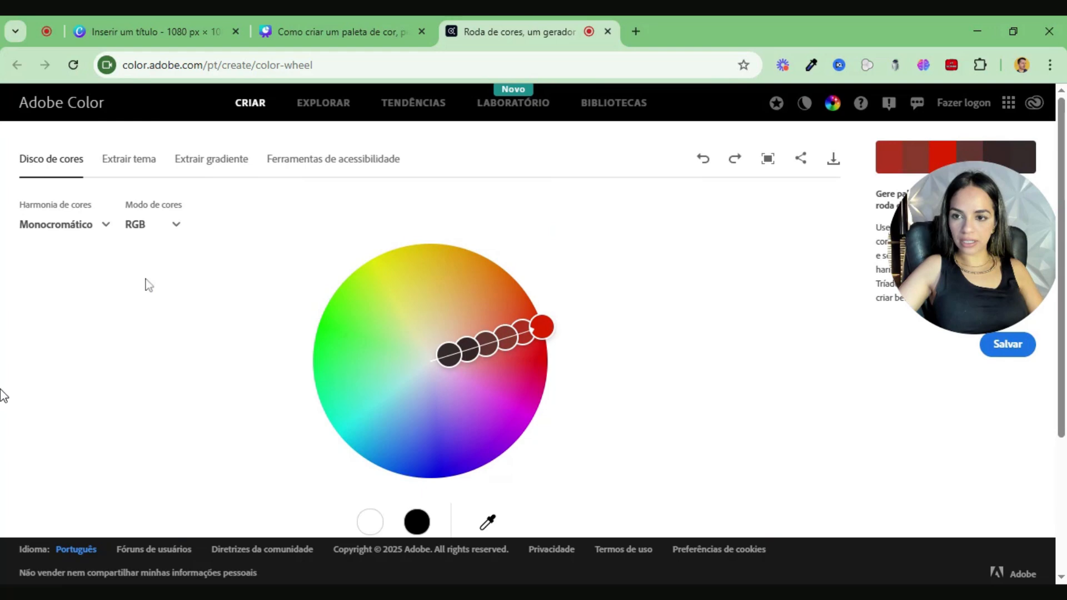
Set the color harmony to Tríade and rotate the wheel until the base color is orange #E05600.
click(45, 243)
click(77, 309)
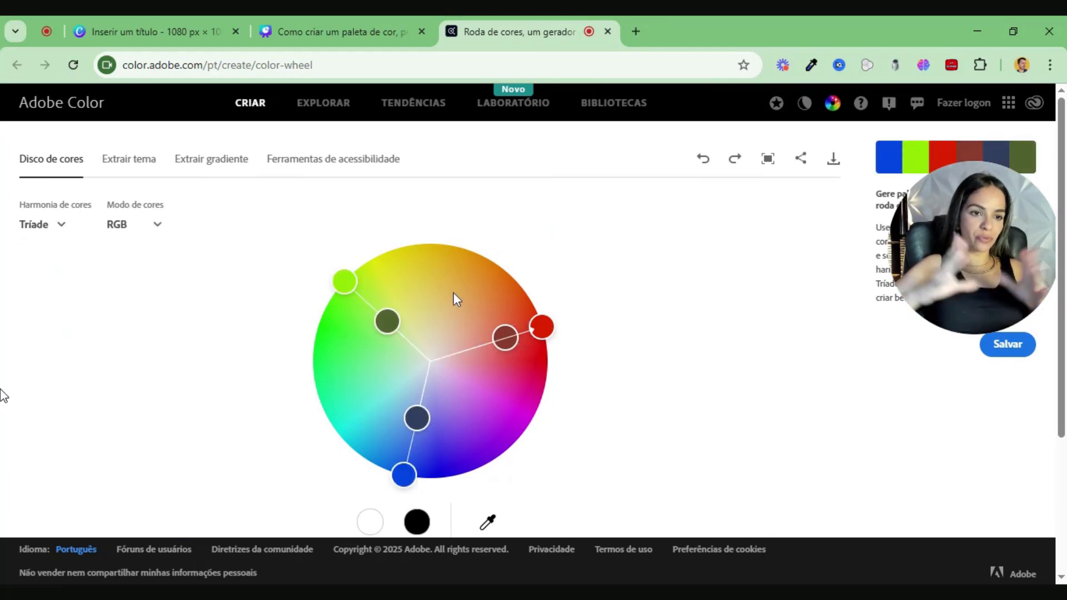
scroll(452, 292, down, 3)
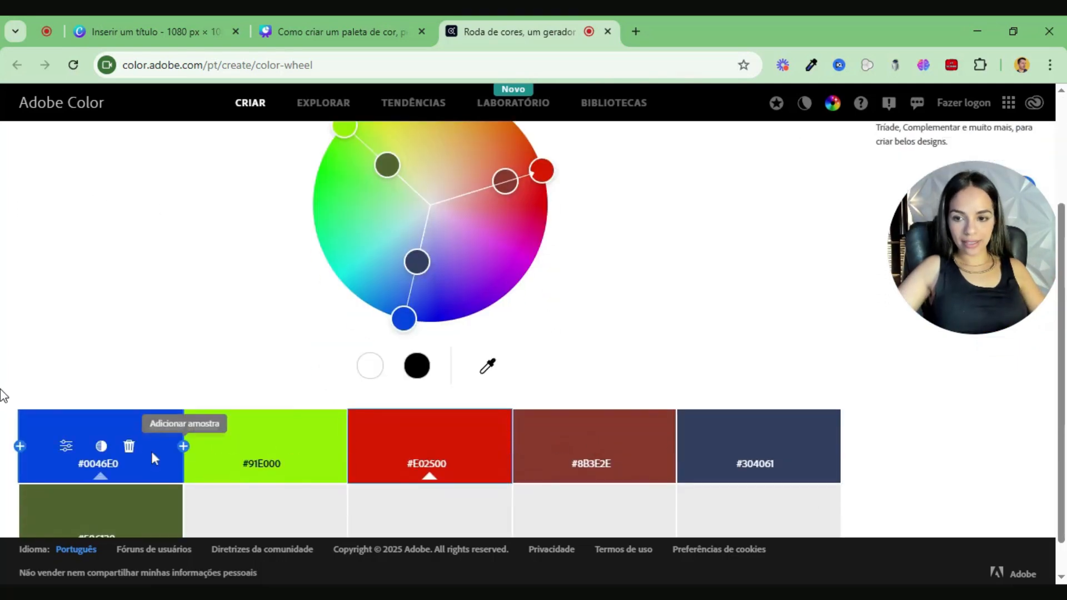
mouse_move(356, 445)
mouse_move(404, 318)
mouse_down()
mouse_move(415, 304)
mouse_move(494, 342)
mouse_move(483, 366)
mouse_move(458, 375)
mouse_up()
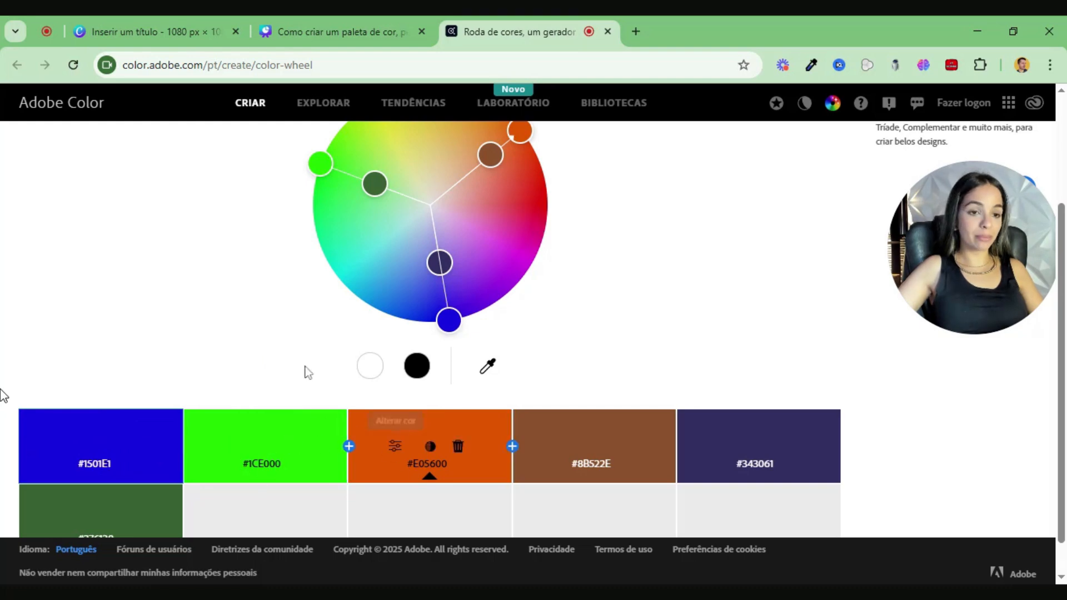
scroll(419, 367, up, 1)
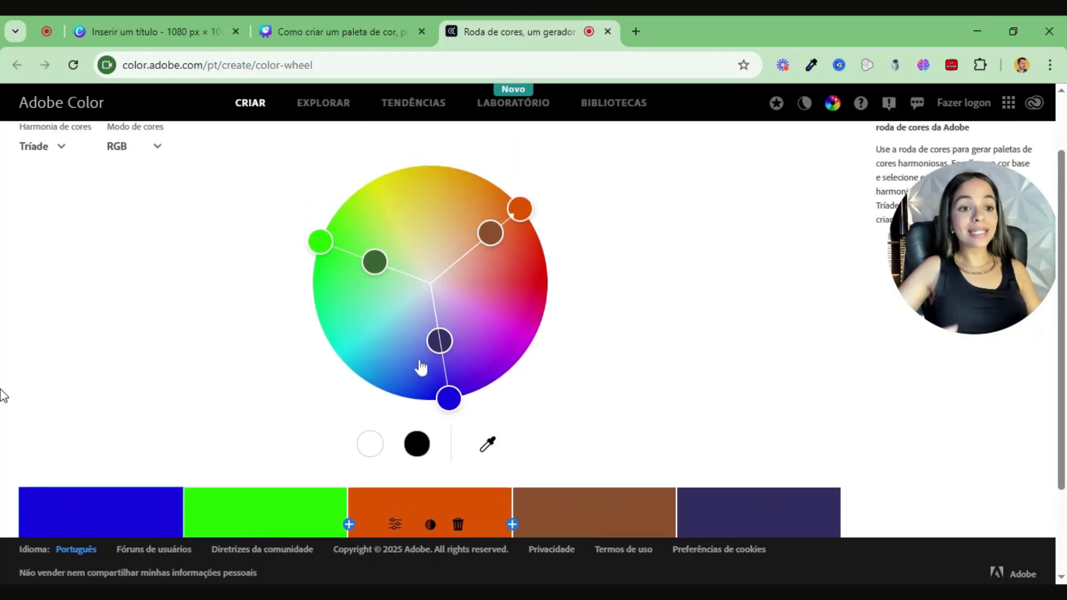
Set the color harmony to Complementar for the orange base color.
click(34, 156)
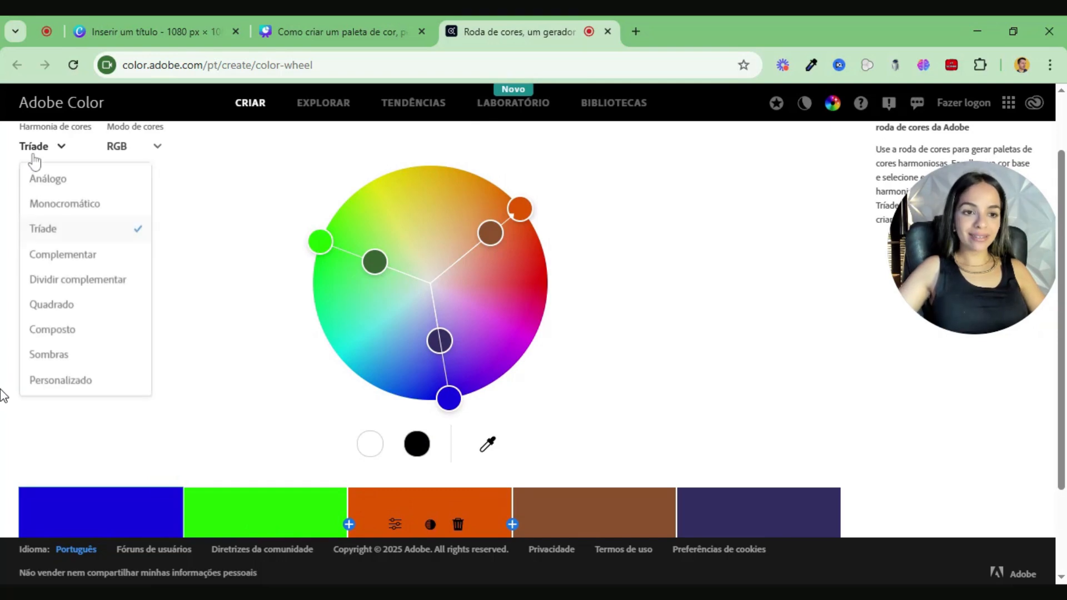
click(88, 261)
scroll(368, 362, down, 1)
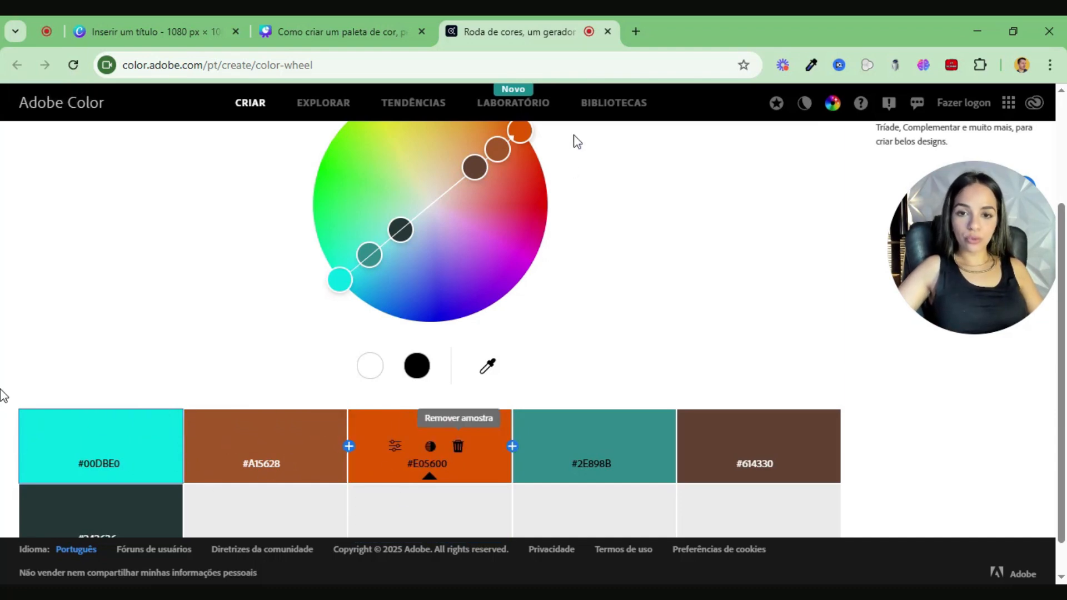
drag(523, 134, 620, 118)
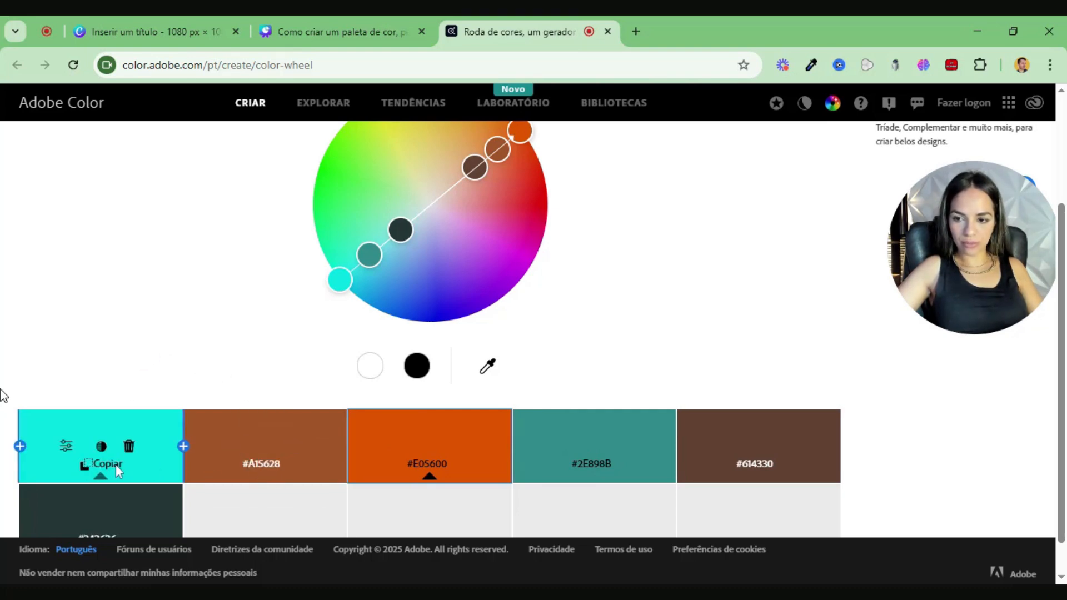
Switch back to the Canva palette presentation and leave its full-screen view.
click(381, 21)
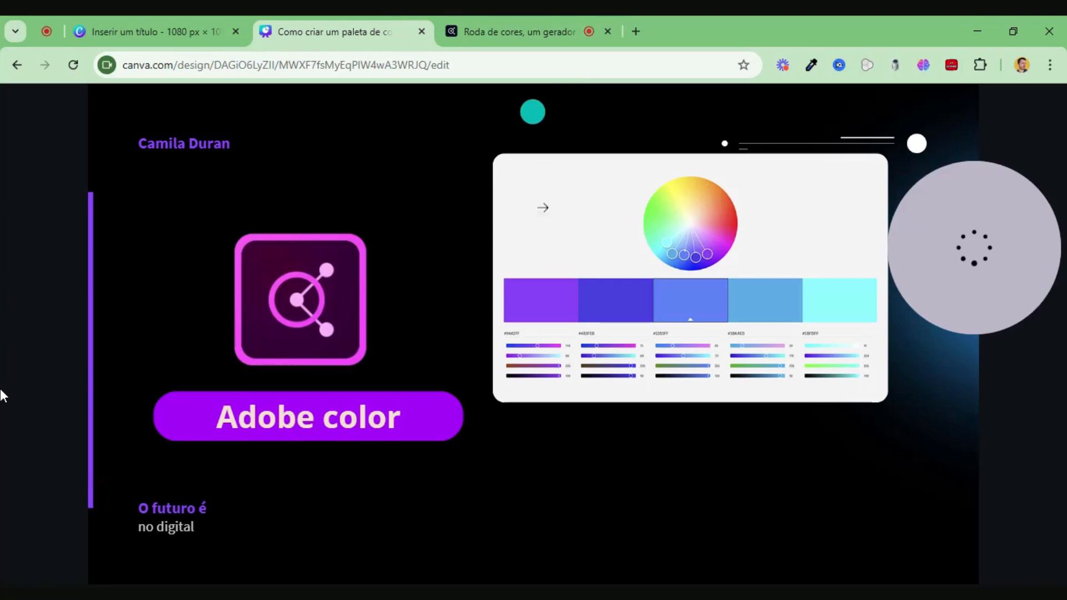
key(F11)
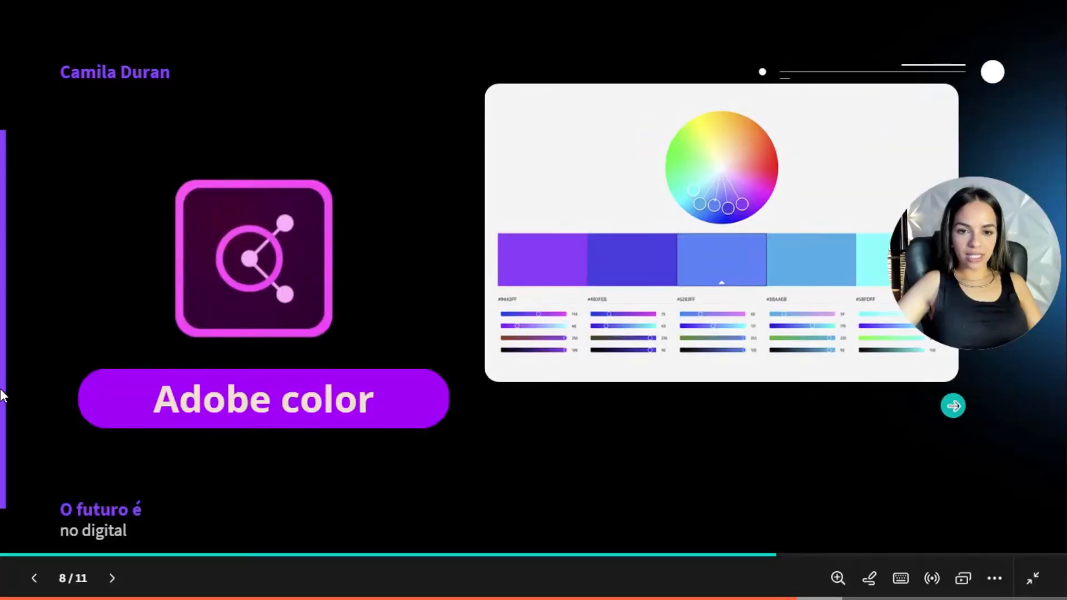
key(Escape)
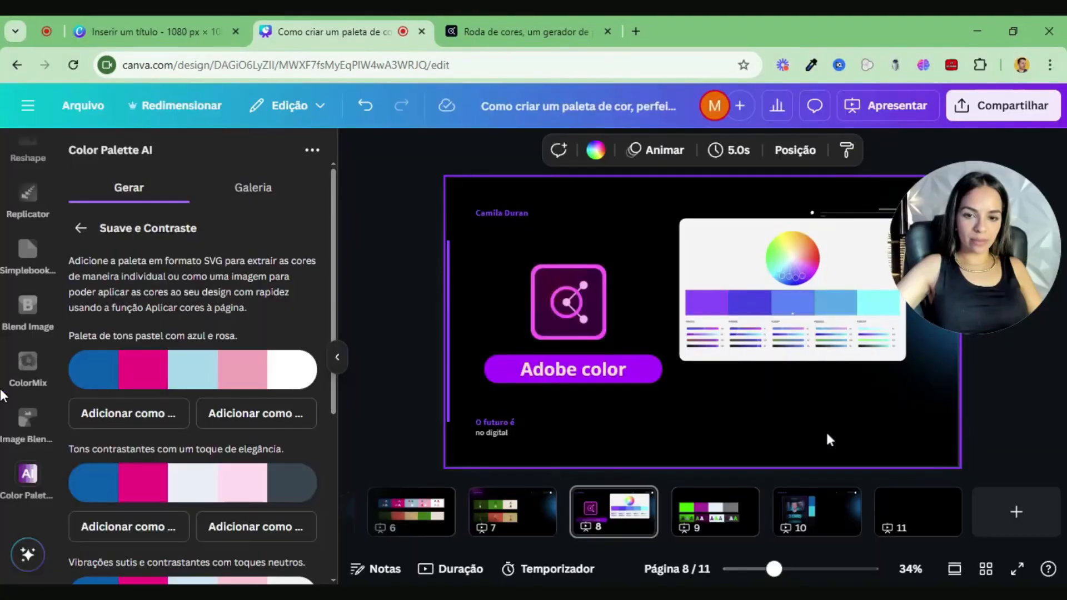
Show page 9's letter contrast examples in full screen, and switch to the "Inserir um título" logo design.
click(714, 519)
click(1016, 568)
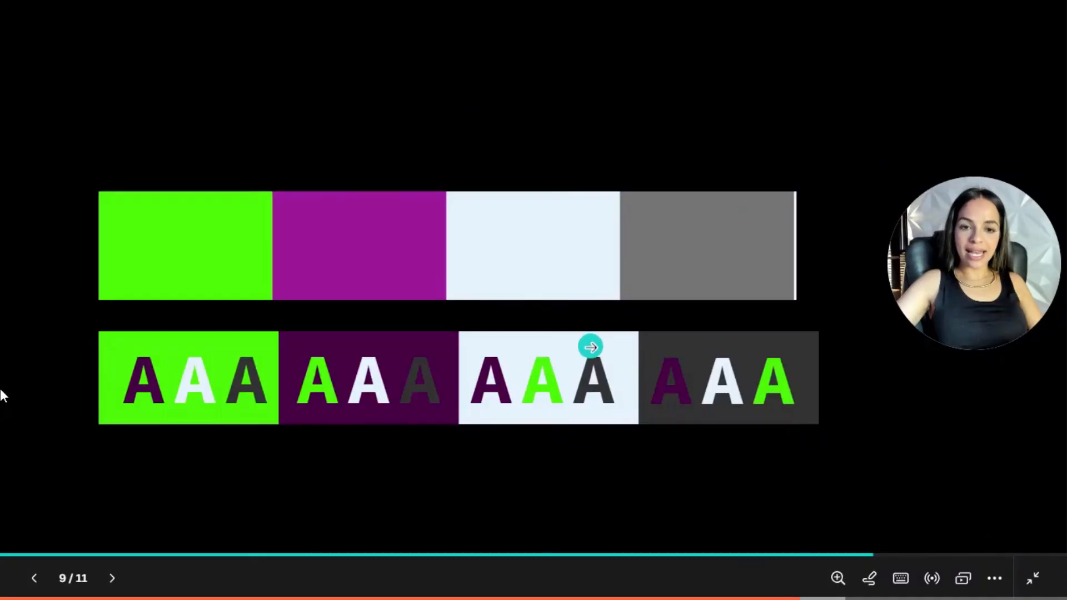
key(Escape)
click(180, 25)
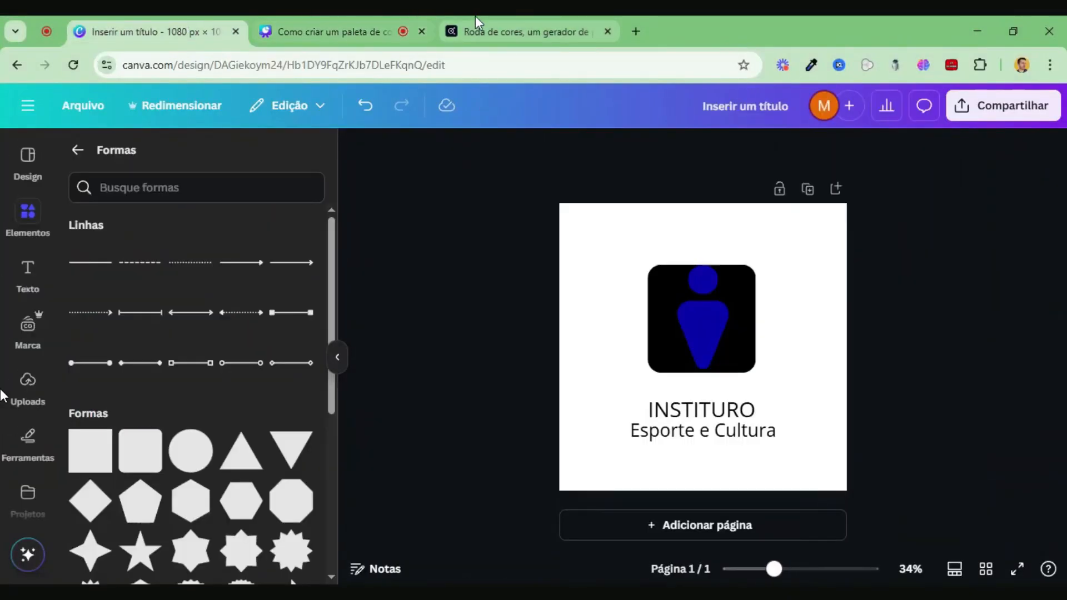
Switch to the Adobe Color wheel and move the complementary cyan marker around the wheel toward green.
click(476, 28)
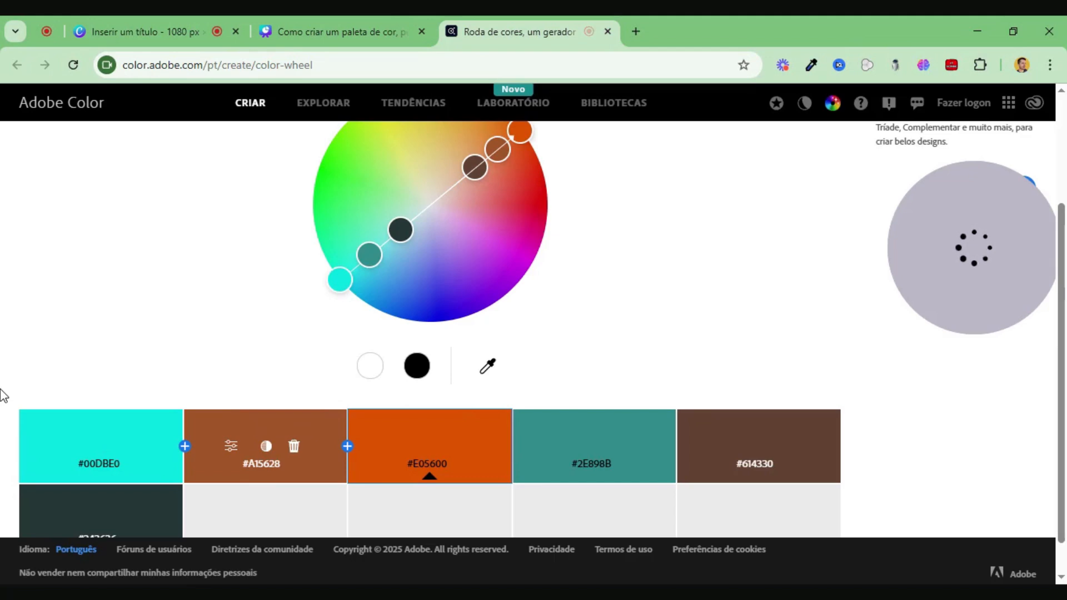
drag(332, 275, 295, 139)
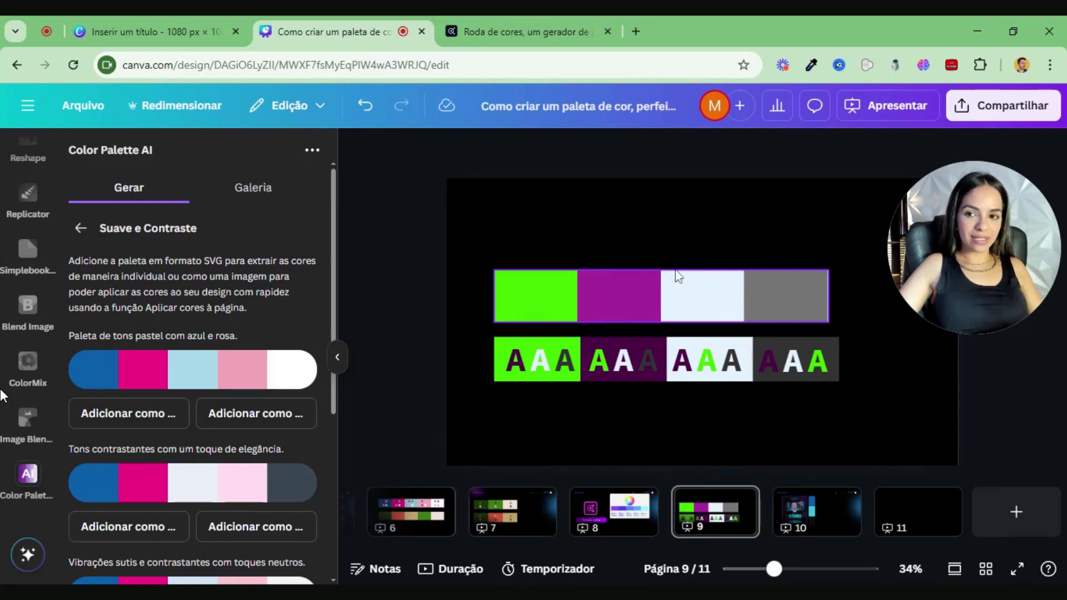
In the Canva presentation, replace the Color Palette AI description with "Gostaria de completar a paleta de cor com a cor verde (#00DBE0".
click(80, 229)
drag(286, 336, 8, 296)
text(G)
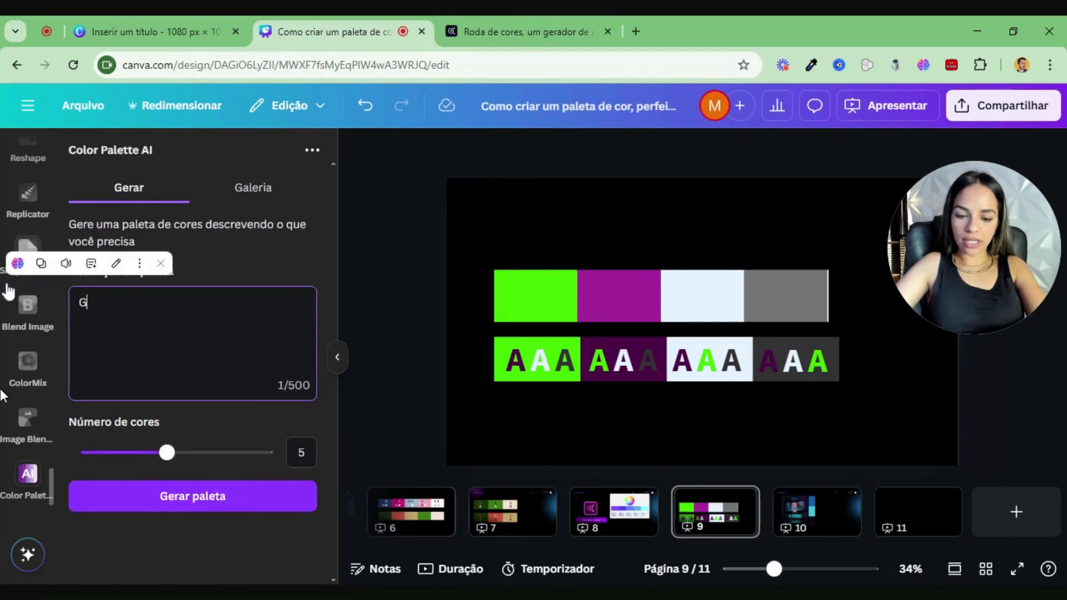
text(ostaria de com)
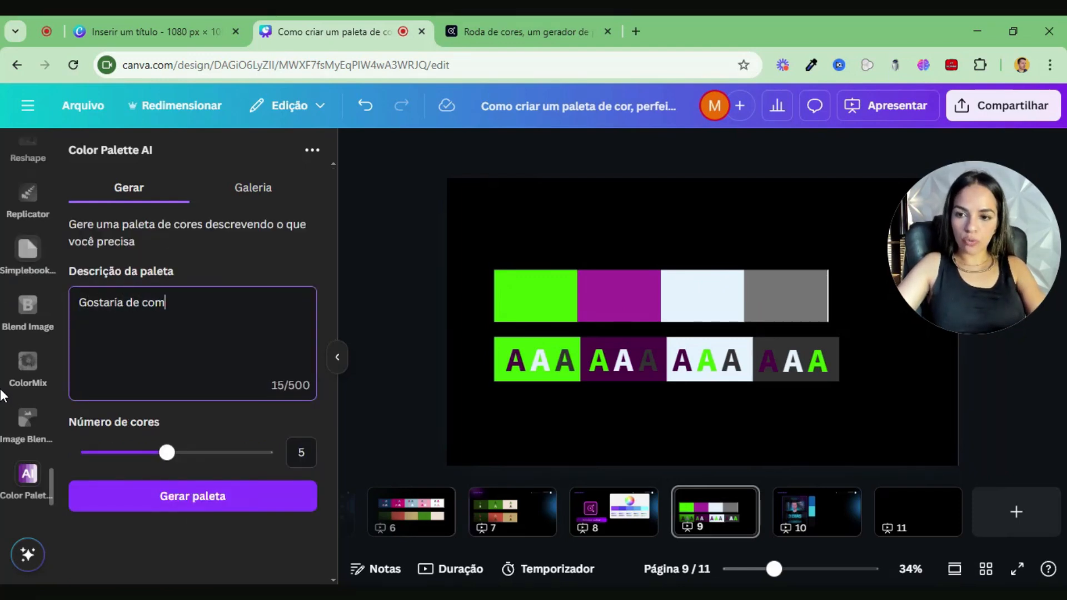
text(pletar a pale)
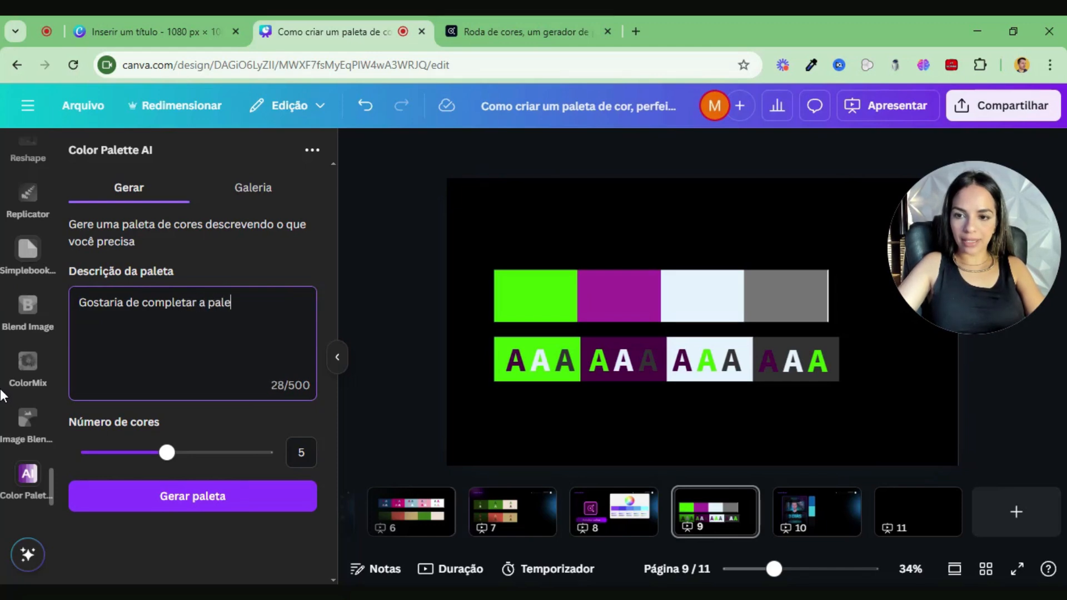
text(ta de cor com)
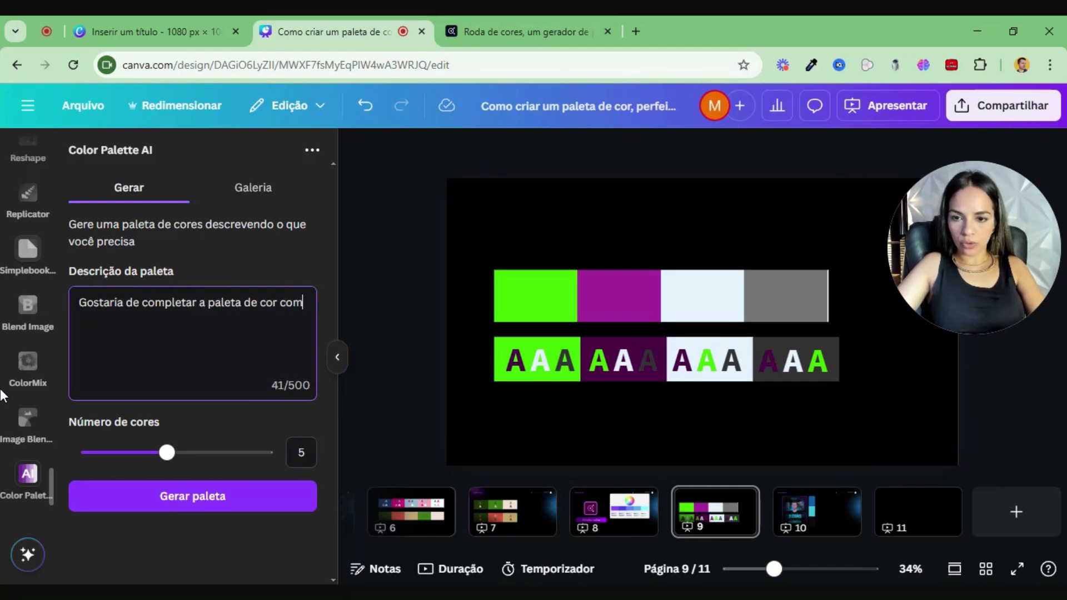
text( a co r)
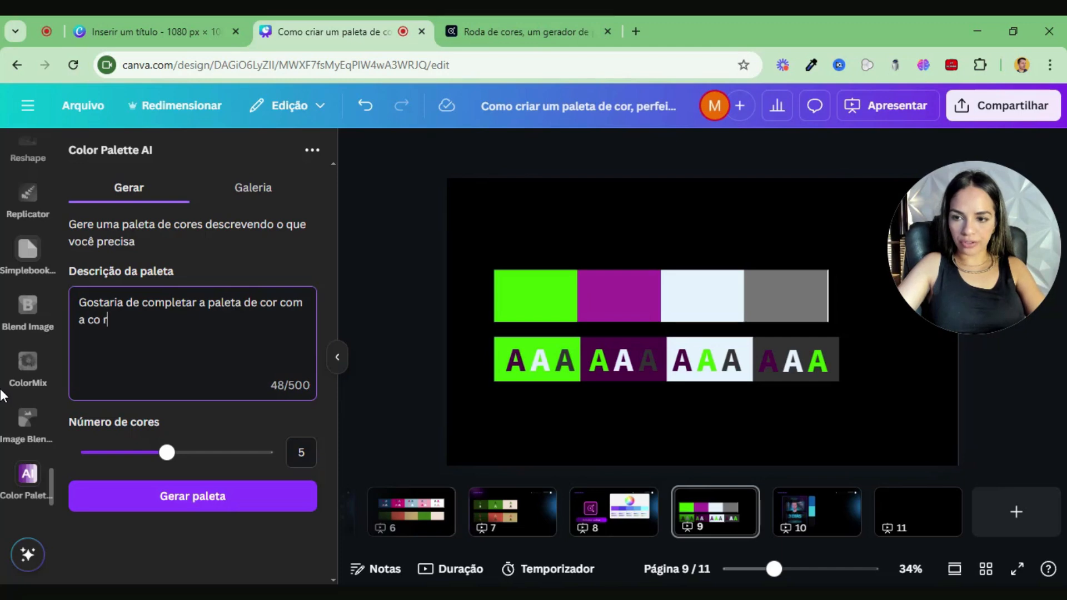
text(verde ()
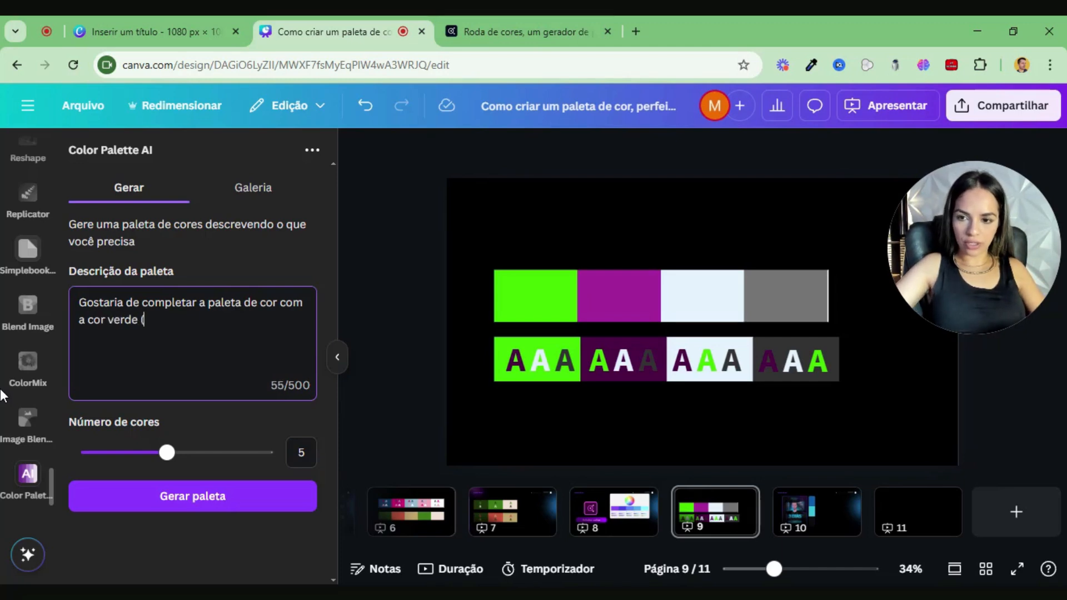
text(#00DBE0)
Complete the palette description with ") e a cor roxa (#A12892) com contraste", generate five-color palettes and look through the suggestions.
text() e a cor roxa)
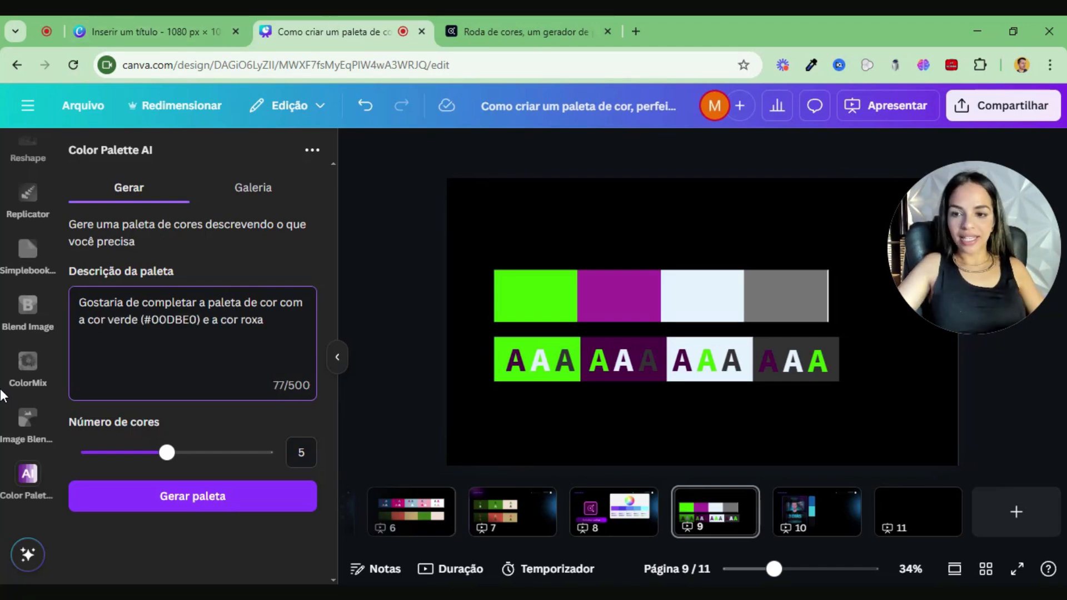
text((#A12892))
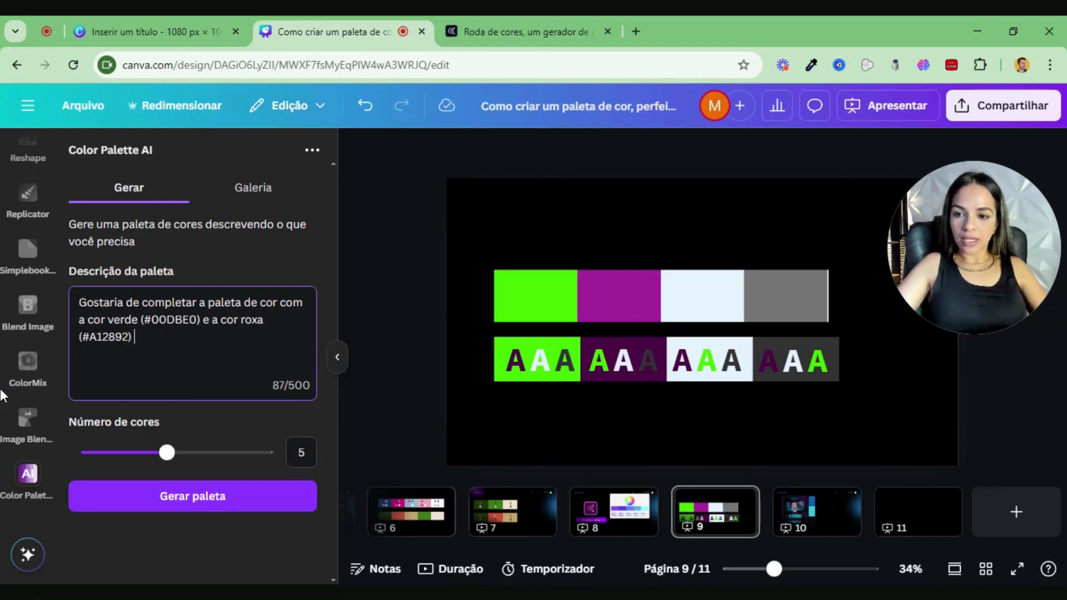
text(com co)
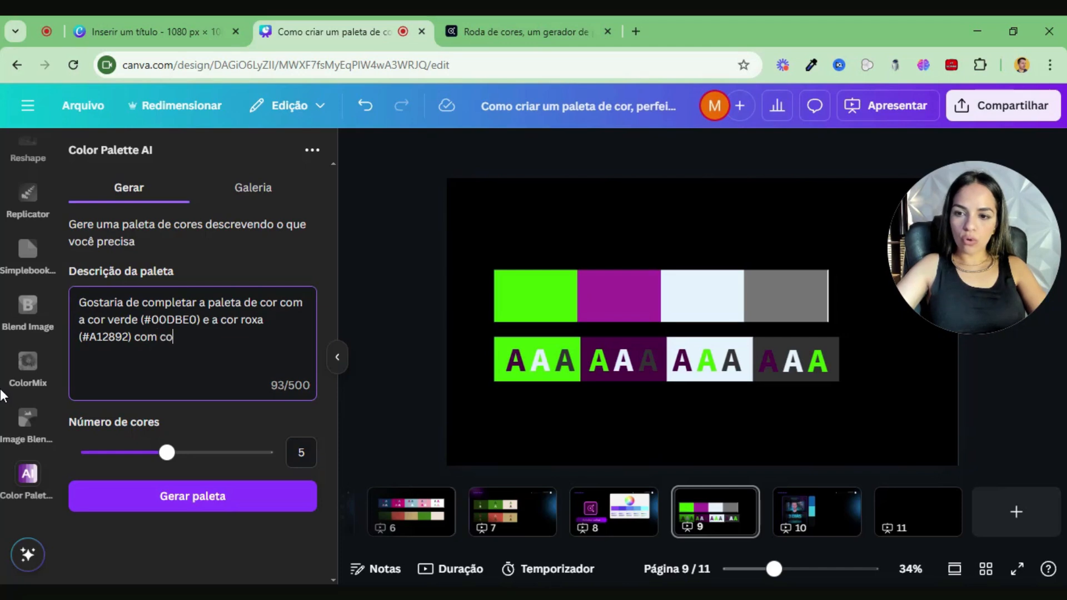
text(ntrat)
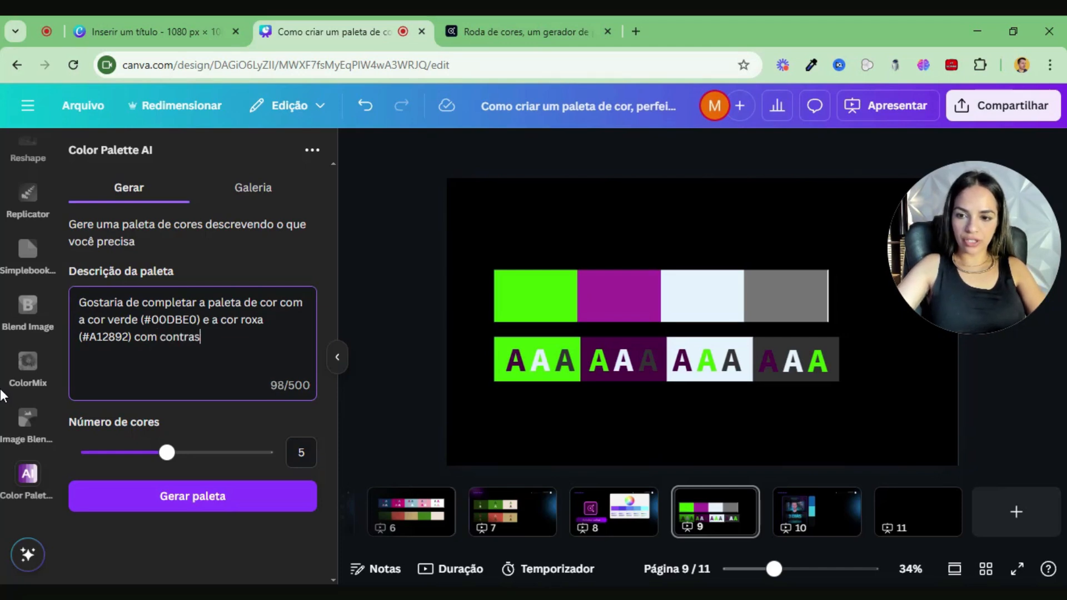
text(te)
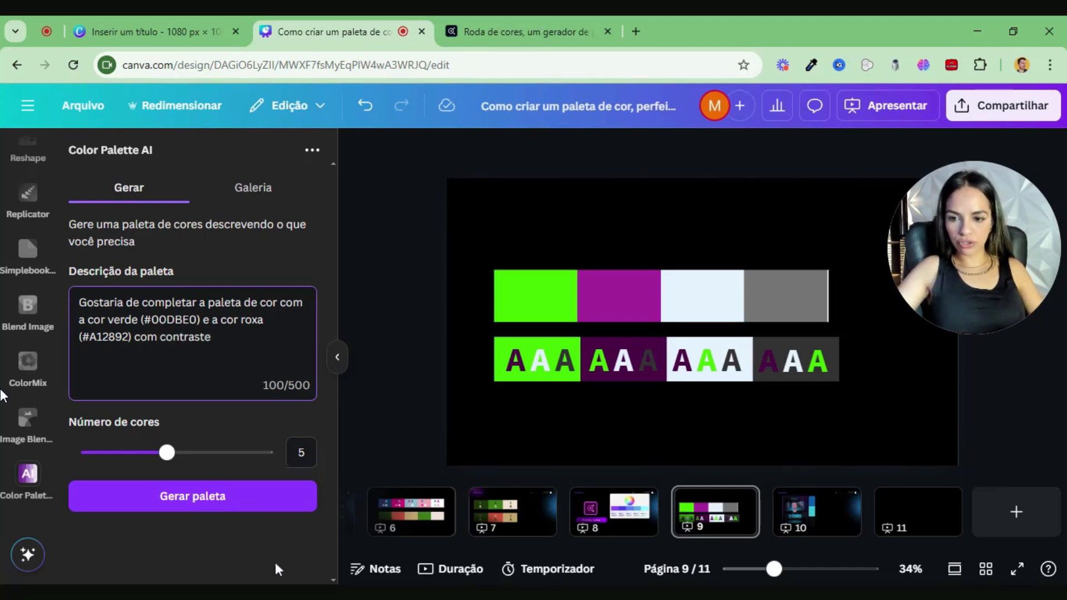
click(236, 508)
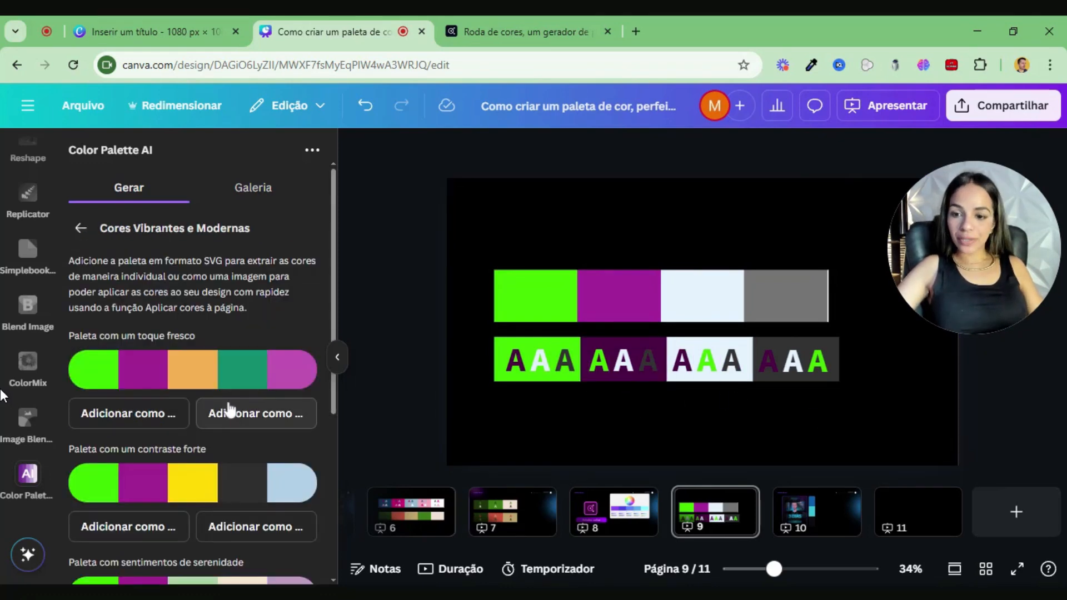
scroll(293, 378, down, 5)
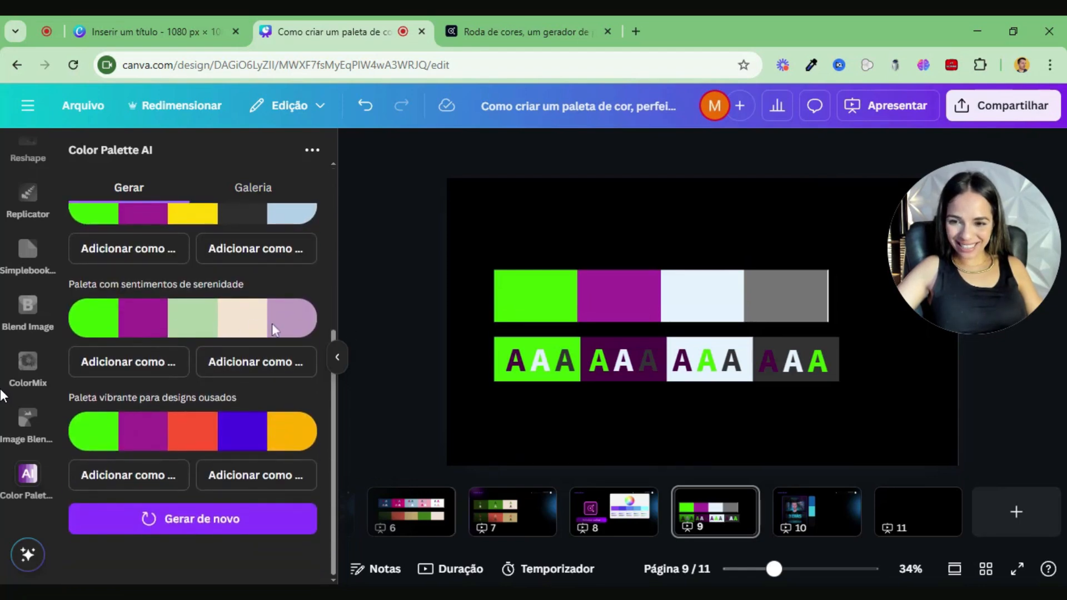
scroll(272, 328, up, 5)
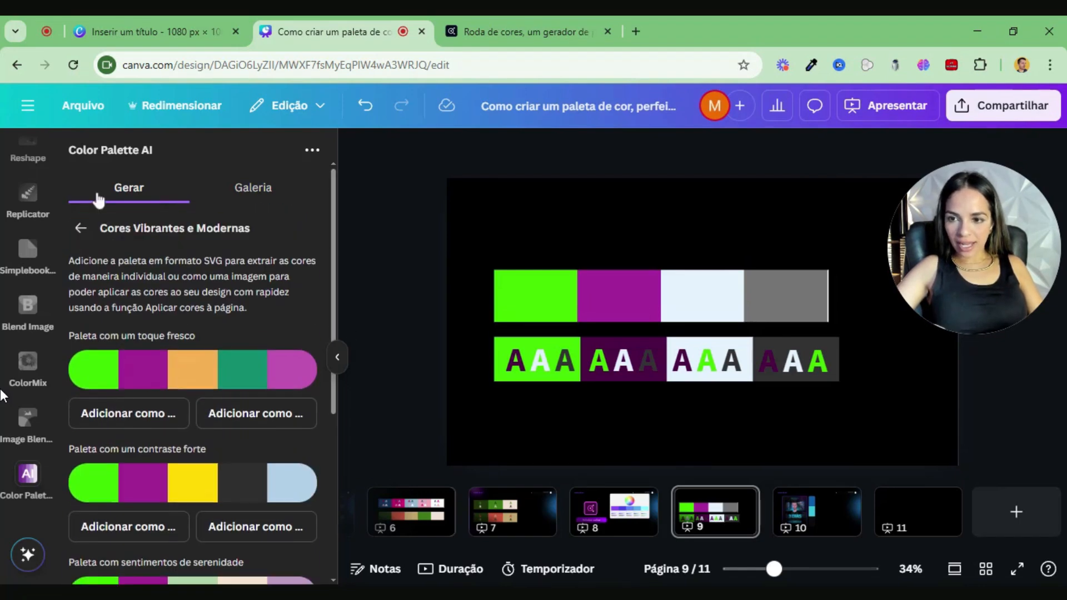
Replace "com contraste" in the palette description with "que gera constraste com core neutras" and generate the palettes again.
click(83, 228)
drag(211, 337, 134, 336)
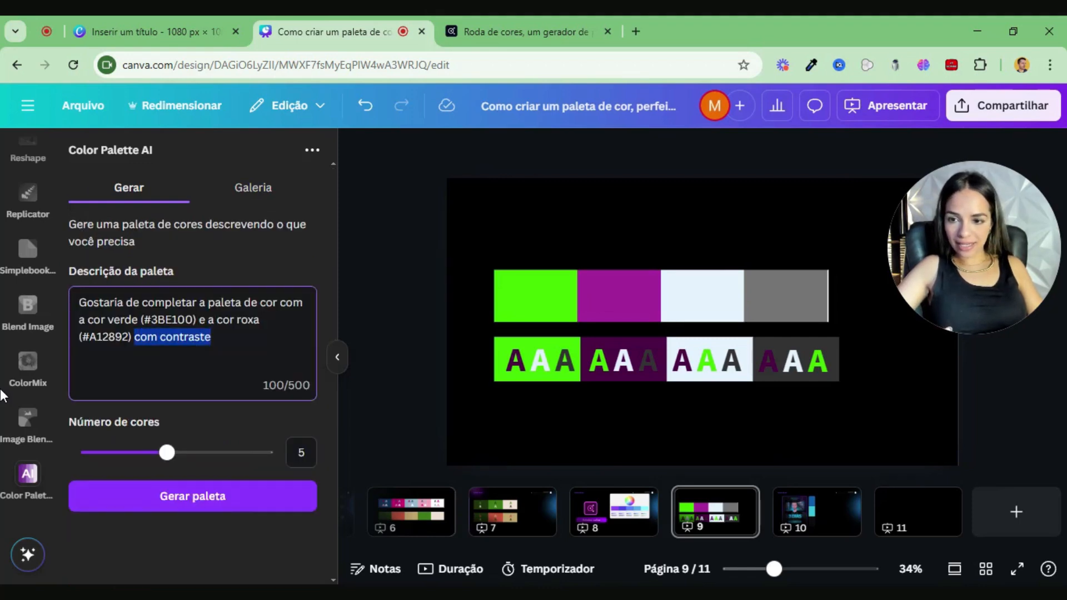
key(Right)
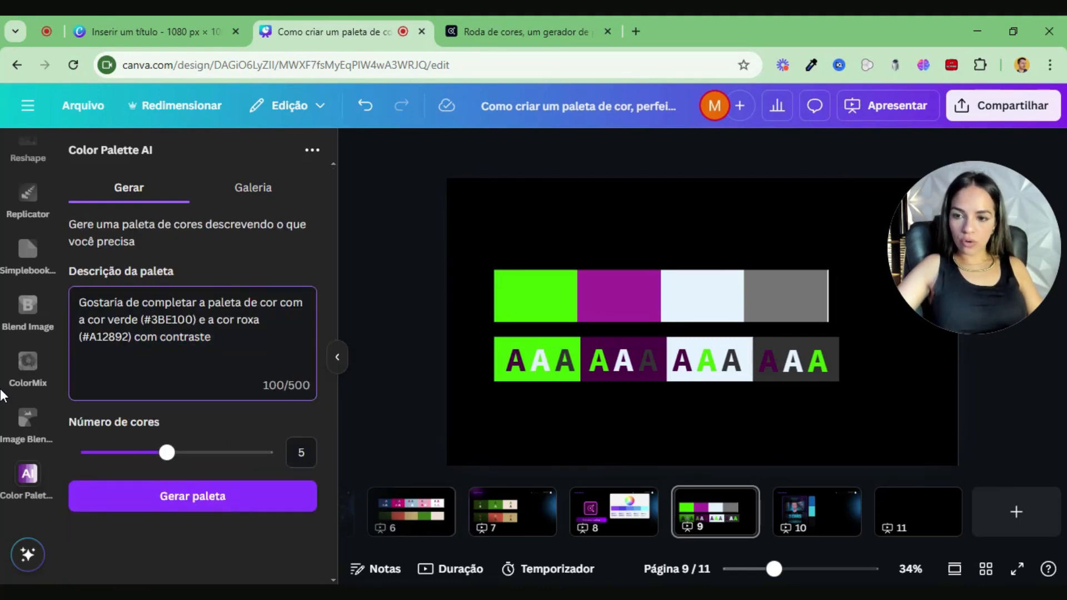
key(shift+Left)
key(shift+Left)
key(shift+Left)
key(shift+Left)
key(shift+Left)
key(shift+Left)
key(shift+Left)
key(shift+Left)
key(shift+Left)
key(shift+Left)
key(shift+Left)
key(shift+Left)
key(shift+Left)
key(shift+Left)
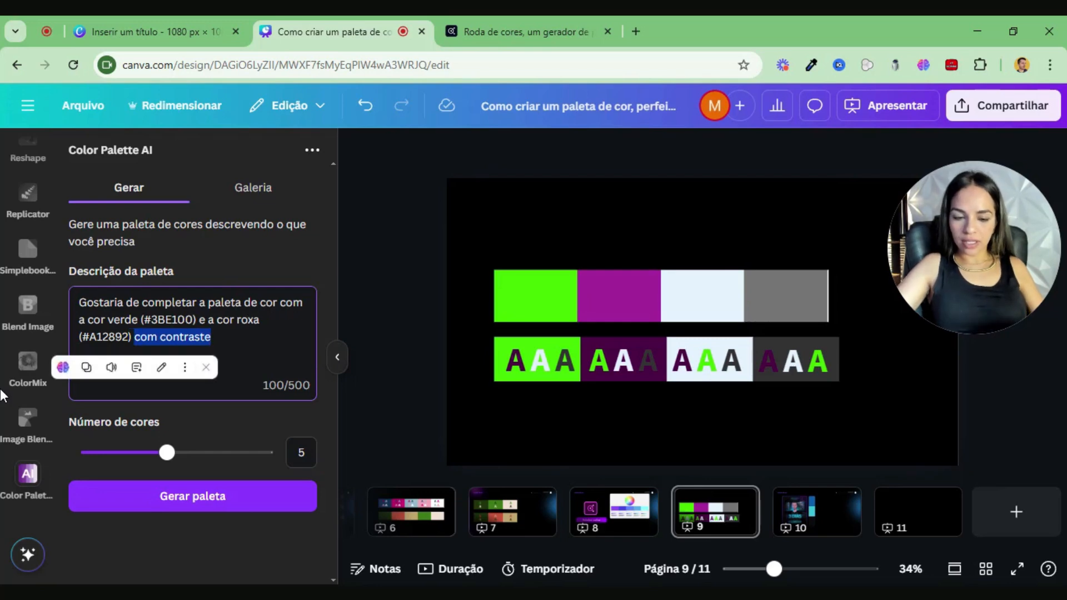
key(BackSpace)
text(que g)
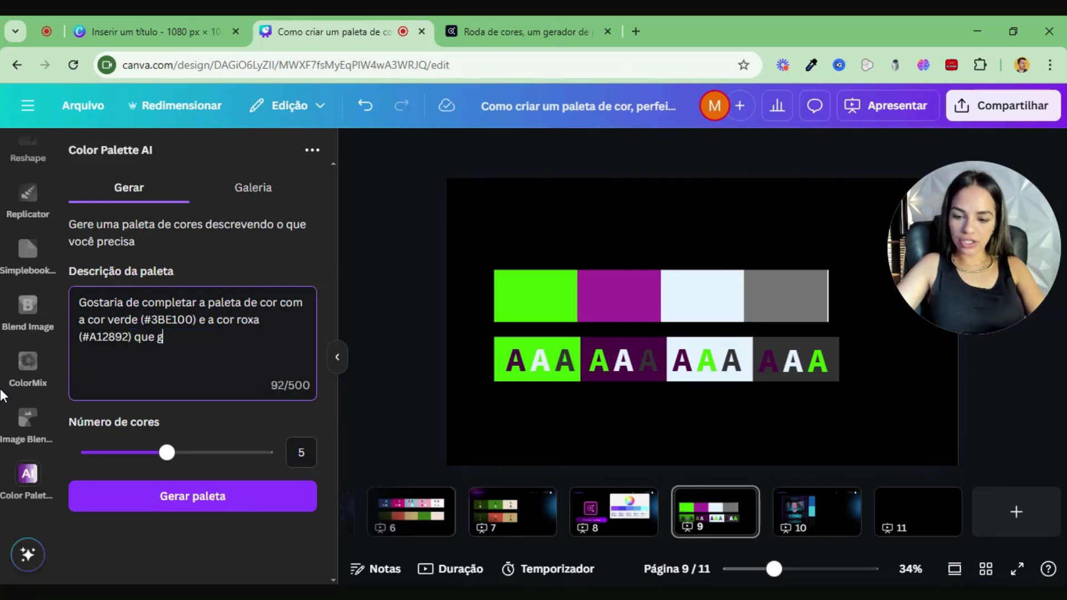
text(era constra)
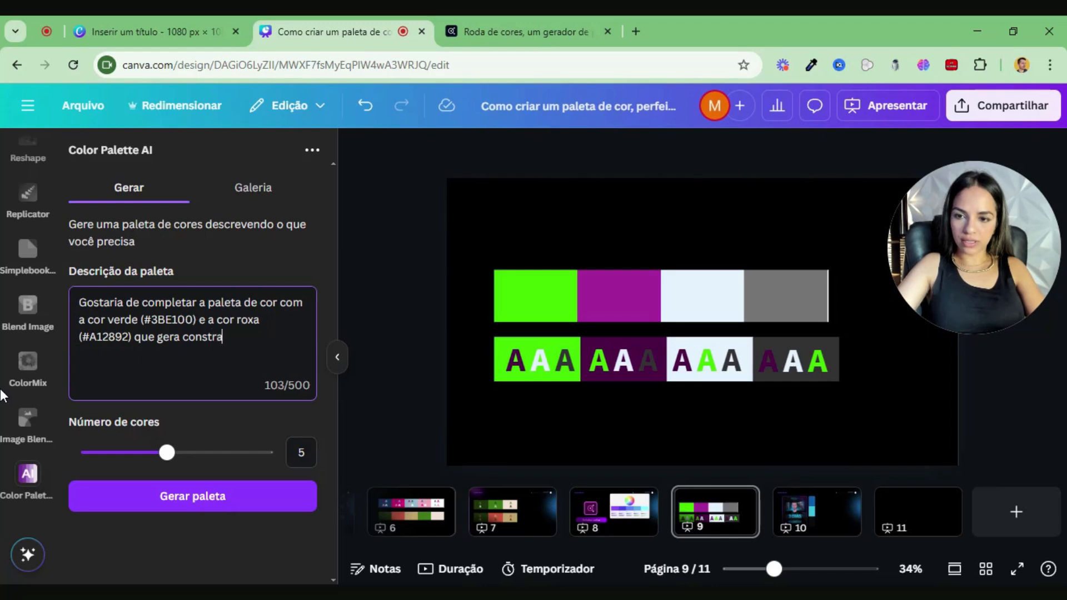
text(ste com core neutras)
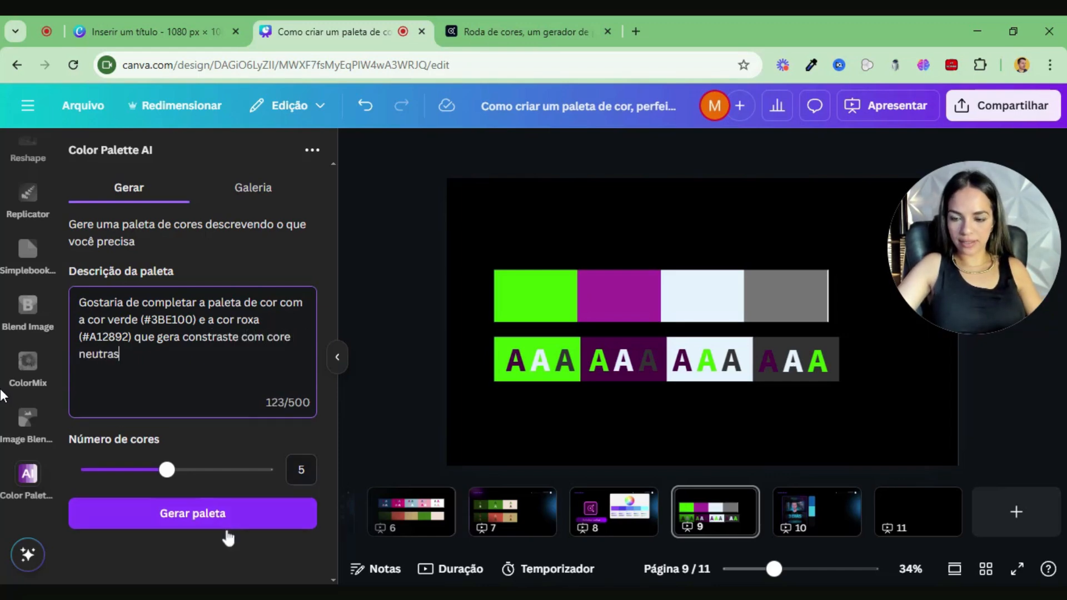
click(225, 517)
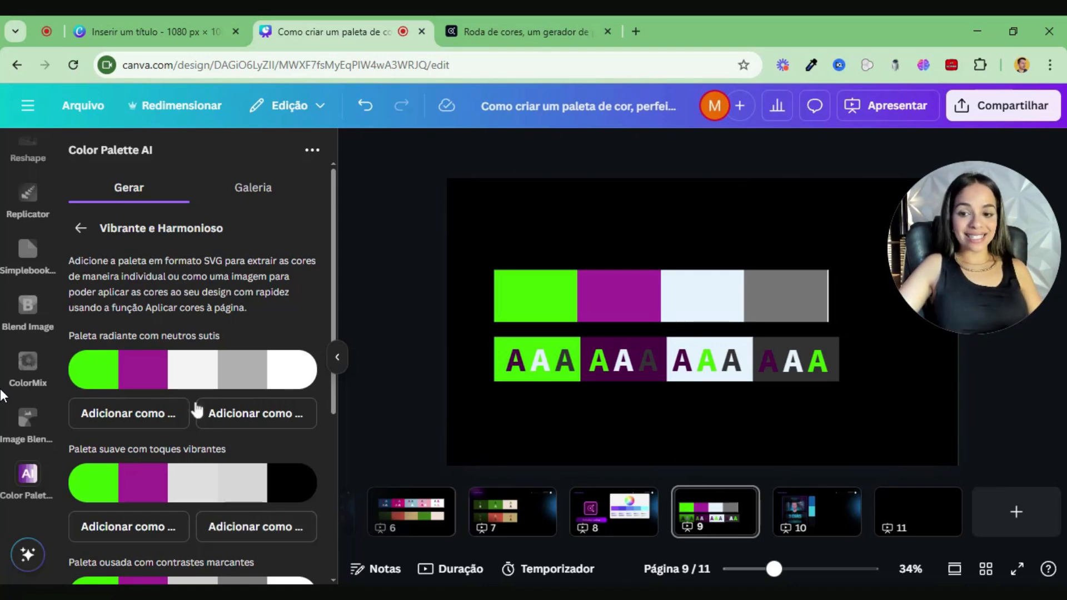
Compare the neutral tones that the newly generated palettes combine with the green and purple.
scroll(222, 417, down, 2)
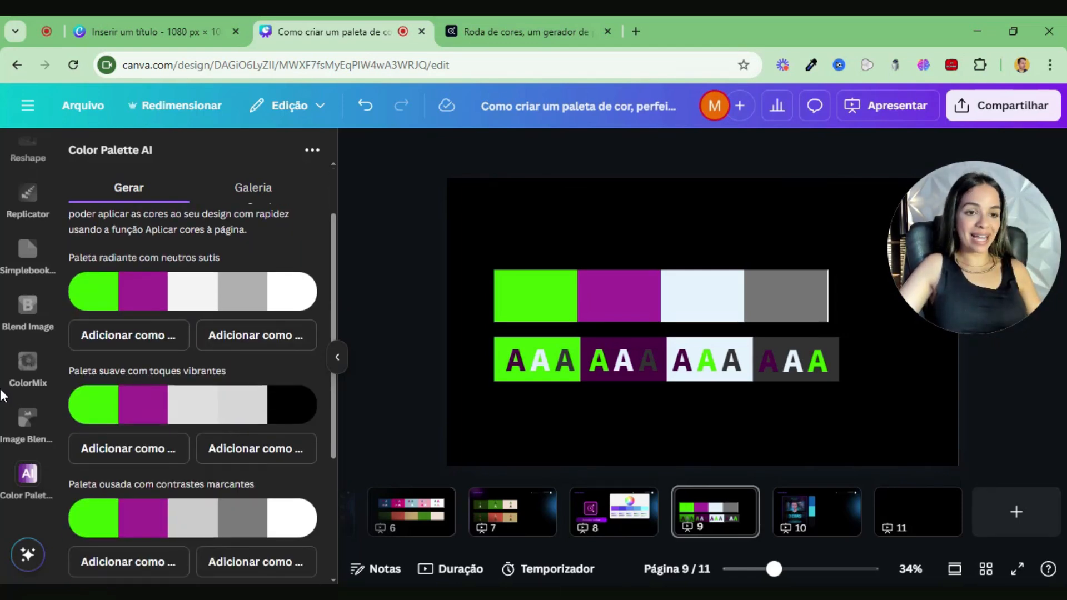
scroll(231, 422, down, 4)
scroll(232, 419, up, 5)
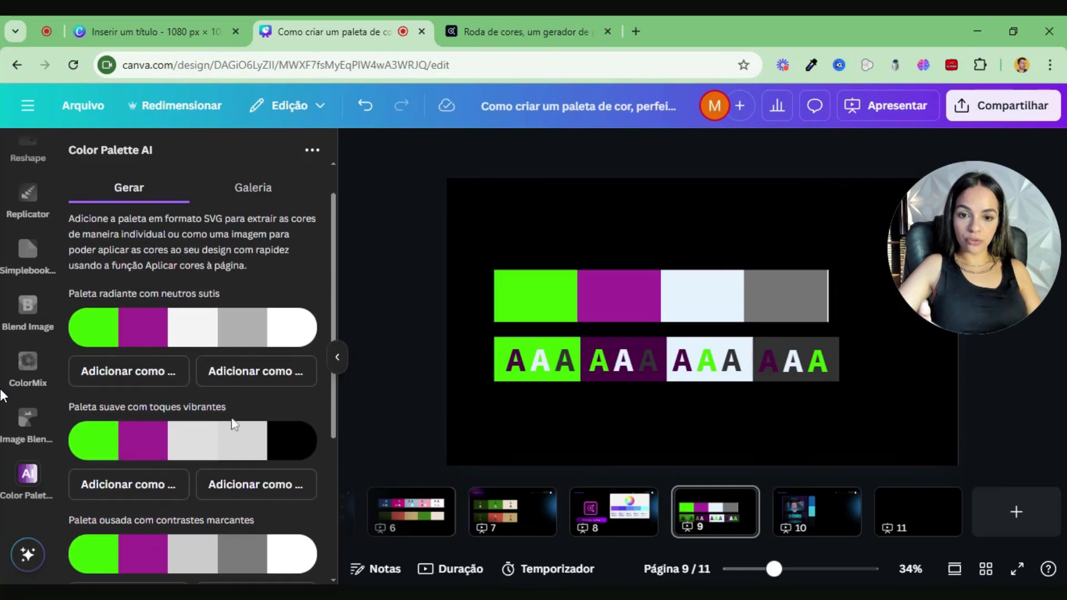
scroll(189, 345, down, 2)
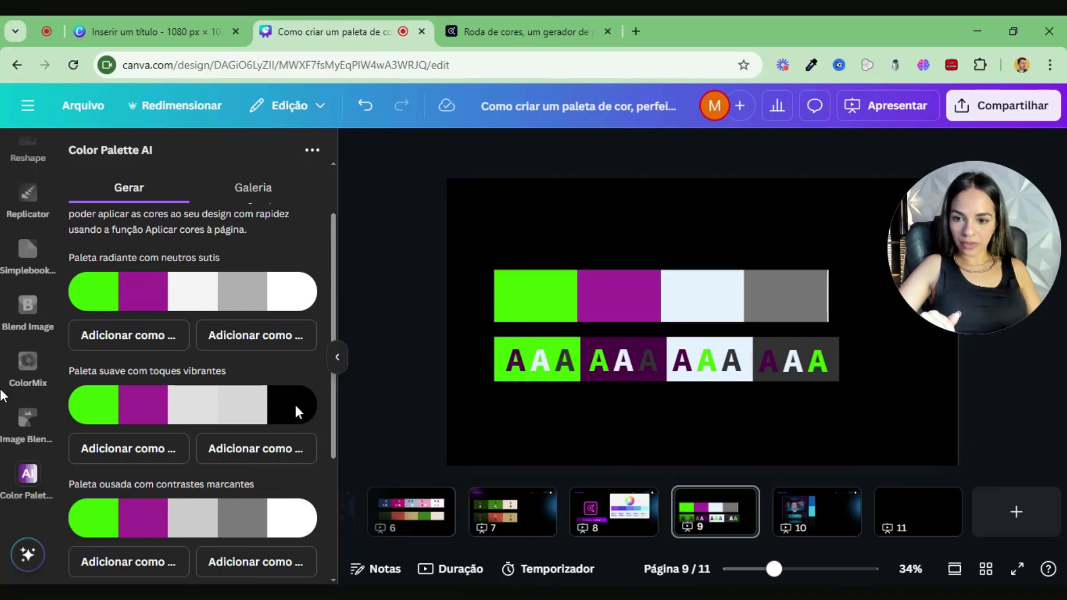
scroll(287, 413, down, 3)
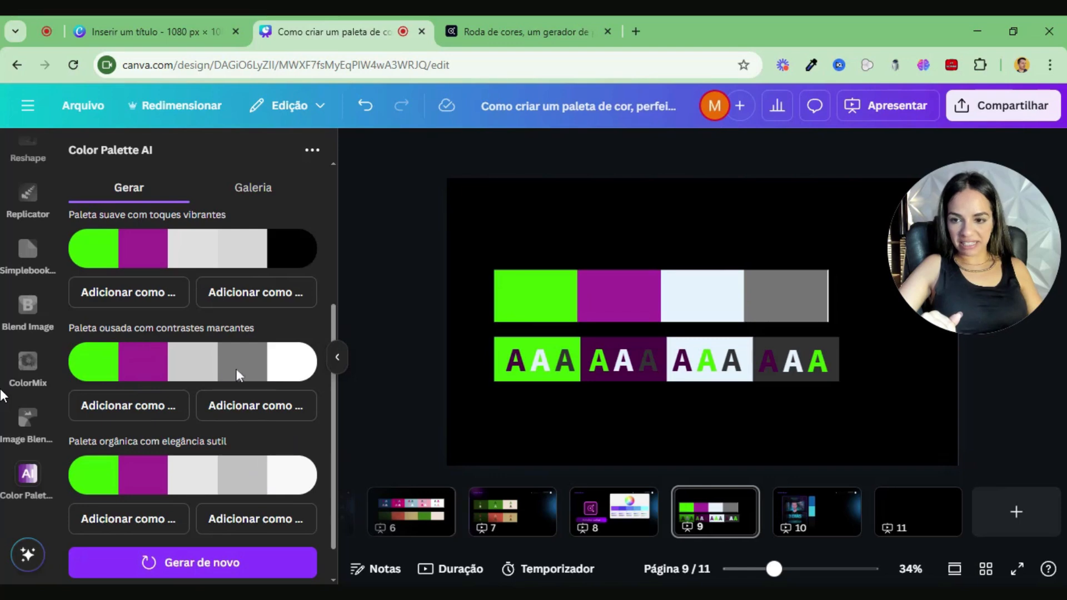
scroll(235, 368, up, 3)
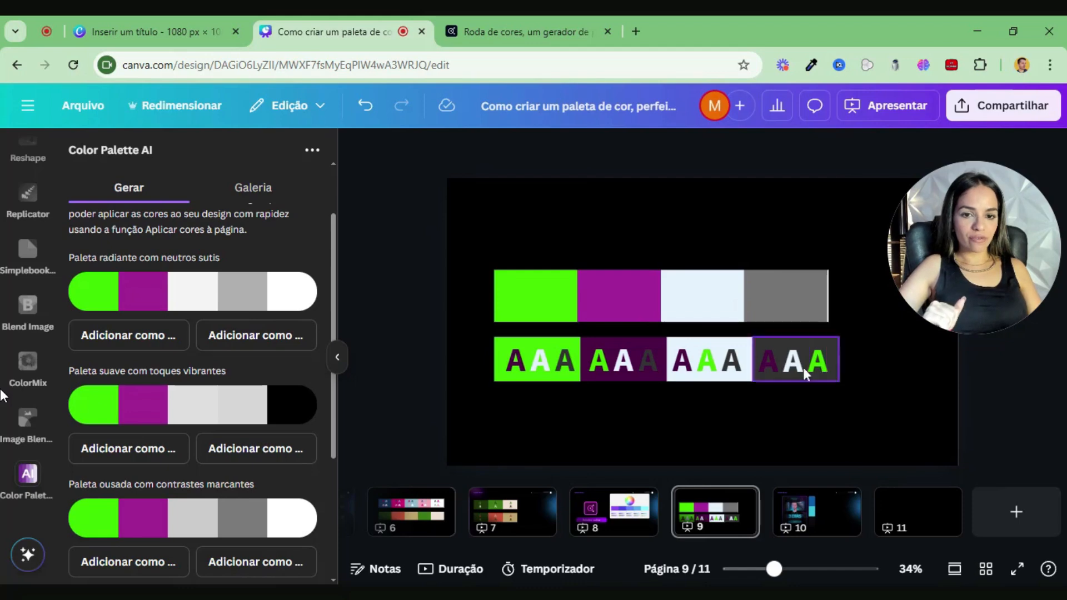
Examine the letter contrast on page 9's green and dark gray blocks, deleting the stray palette image placed over the color bar.
click(502, 380)
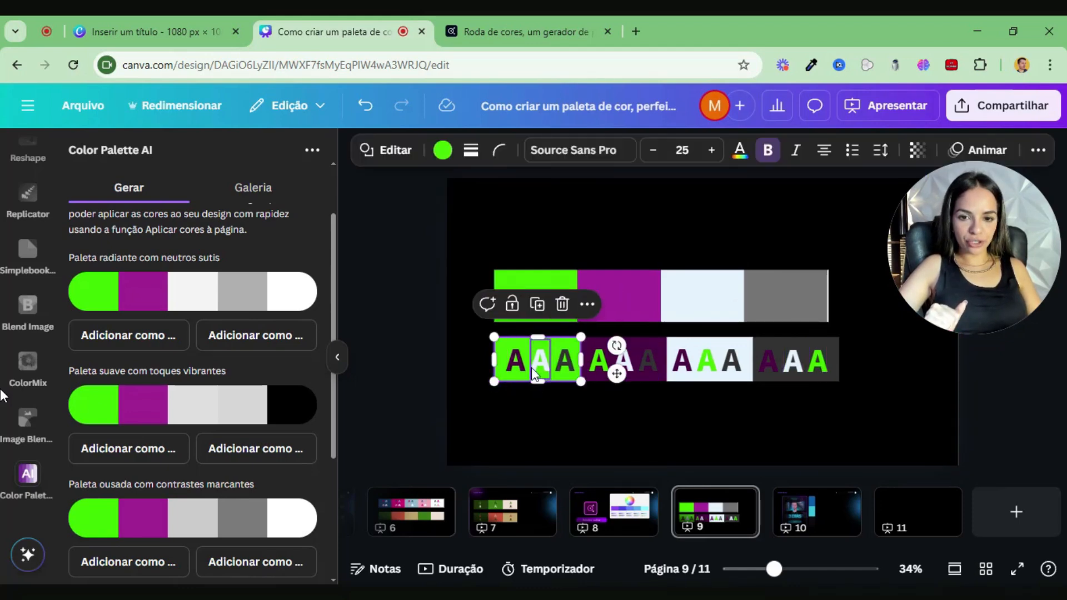
click(518, 362)
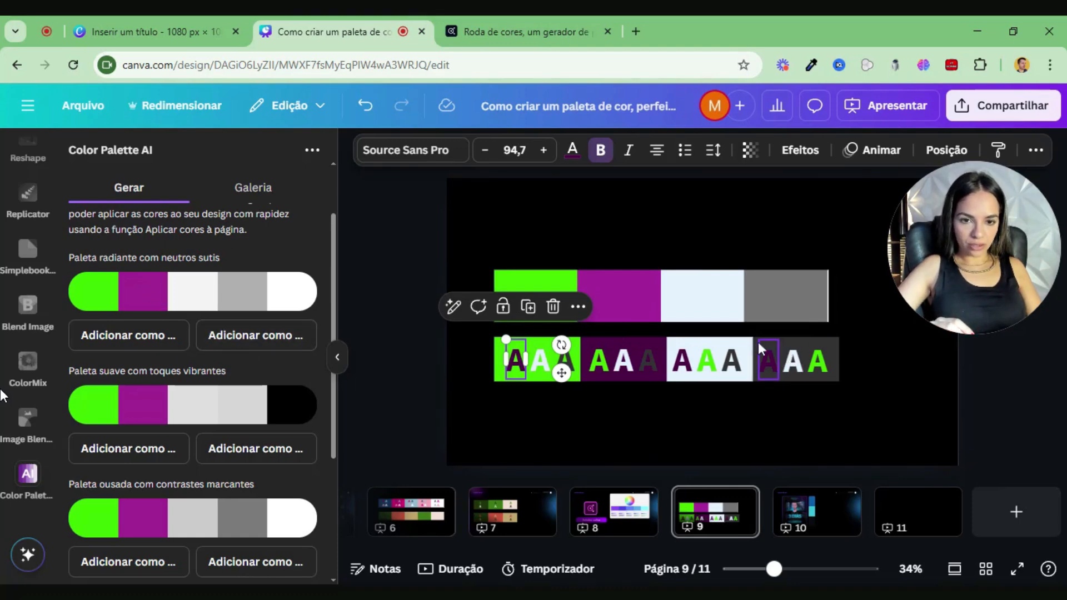
drag(737, 322, 690, 296)
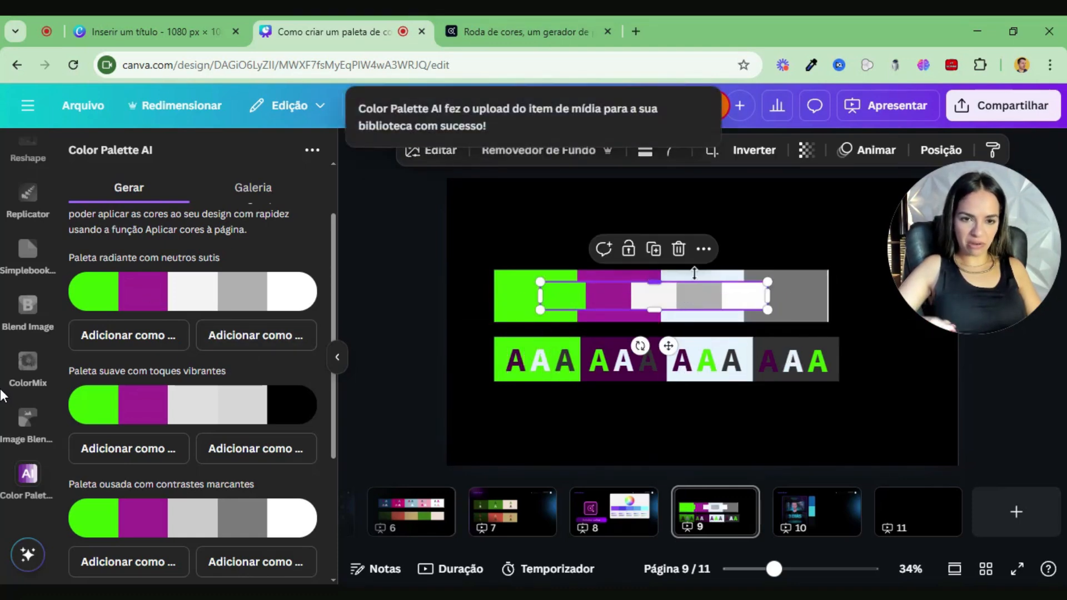
click(679, 250)
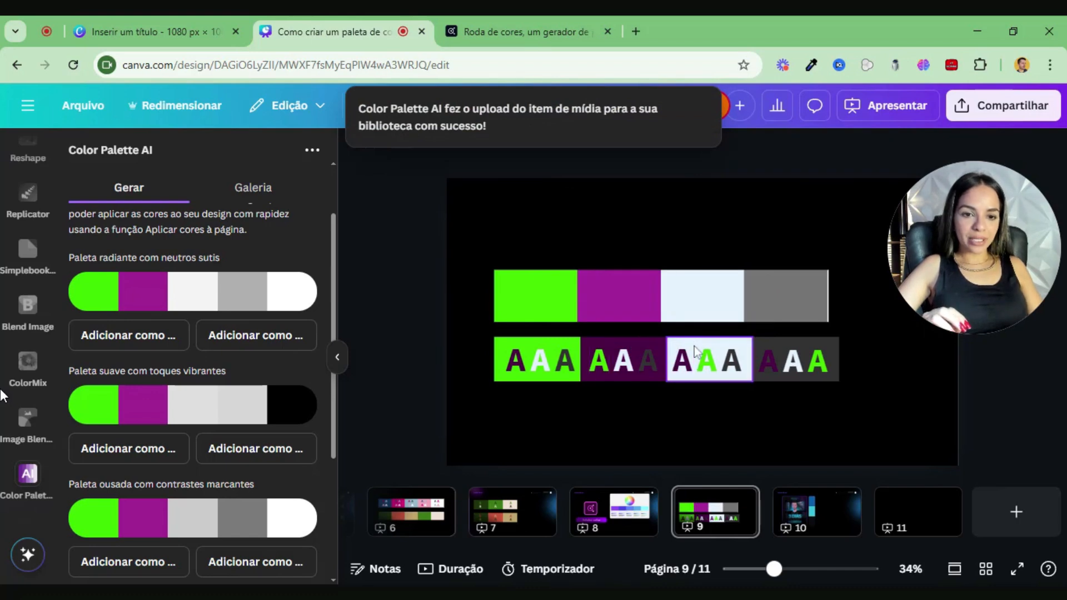
click(835, 342)
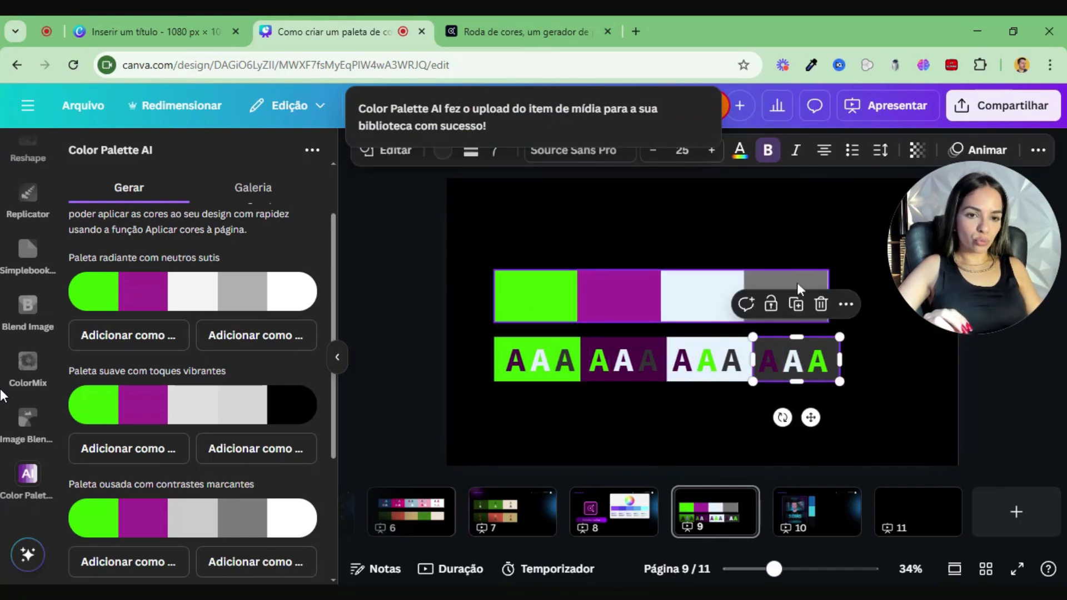
click(797, 283)
click(833, 344)
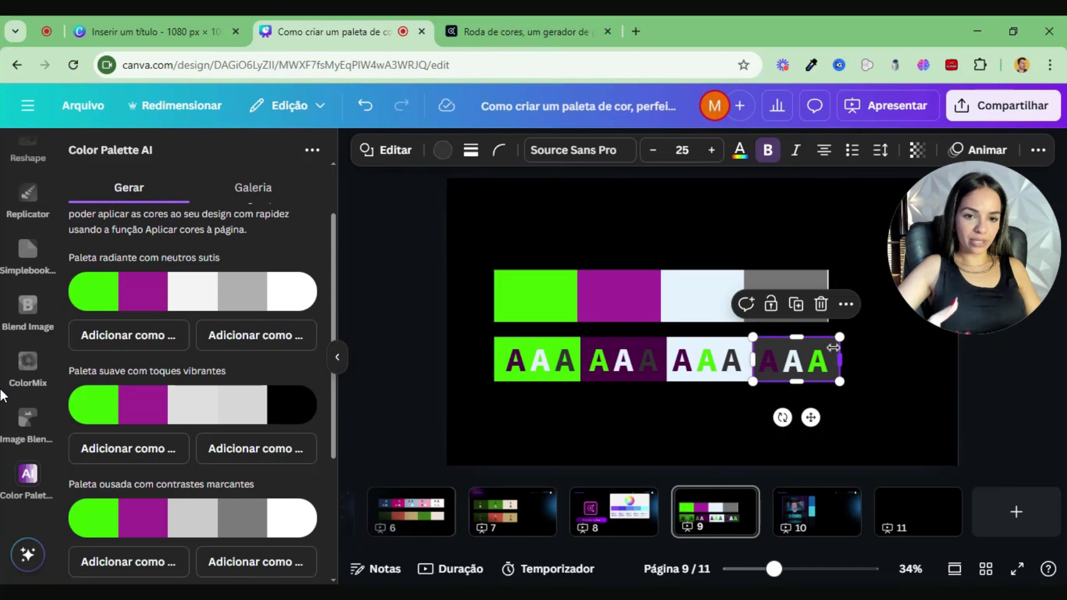
click(691, 400)
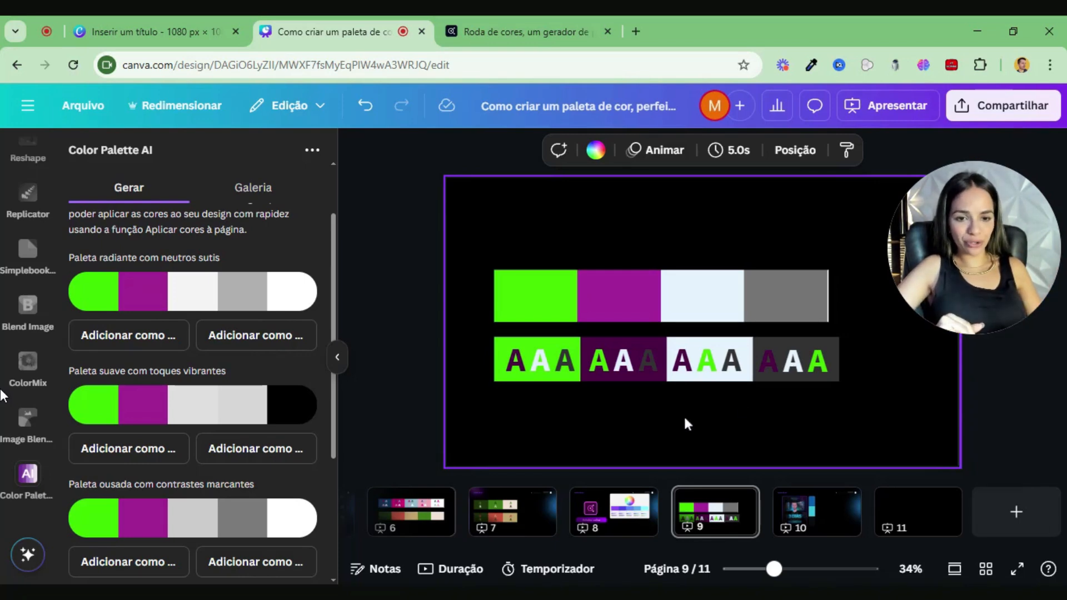
Open page 10 and examine the blue, cyan and black palette beside the "3 DIAS" poster.
click(796, 516)
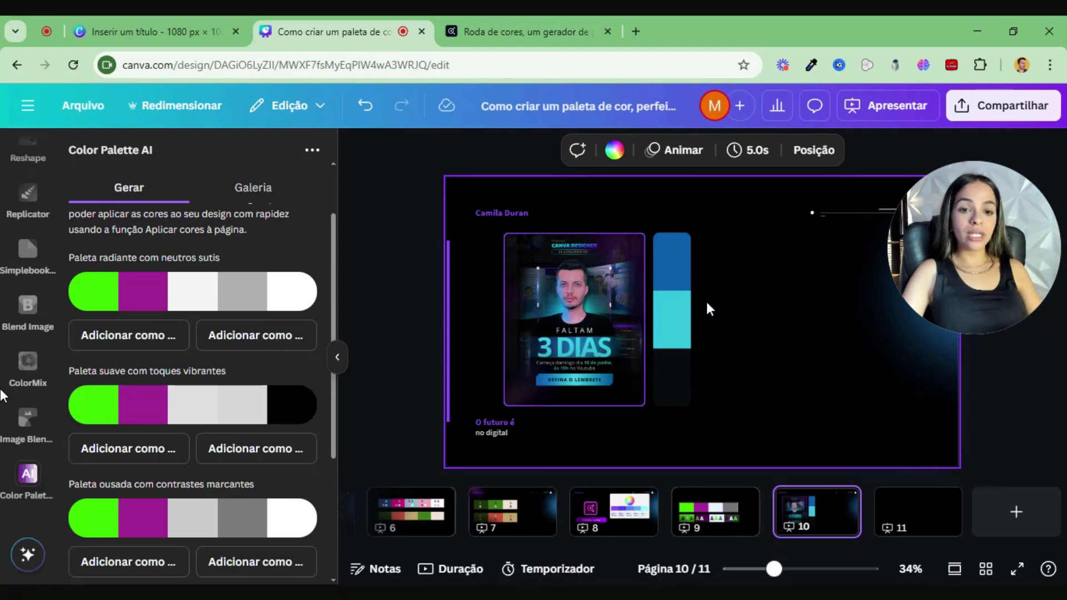
click(682, 346)
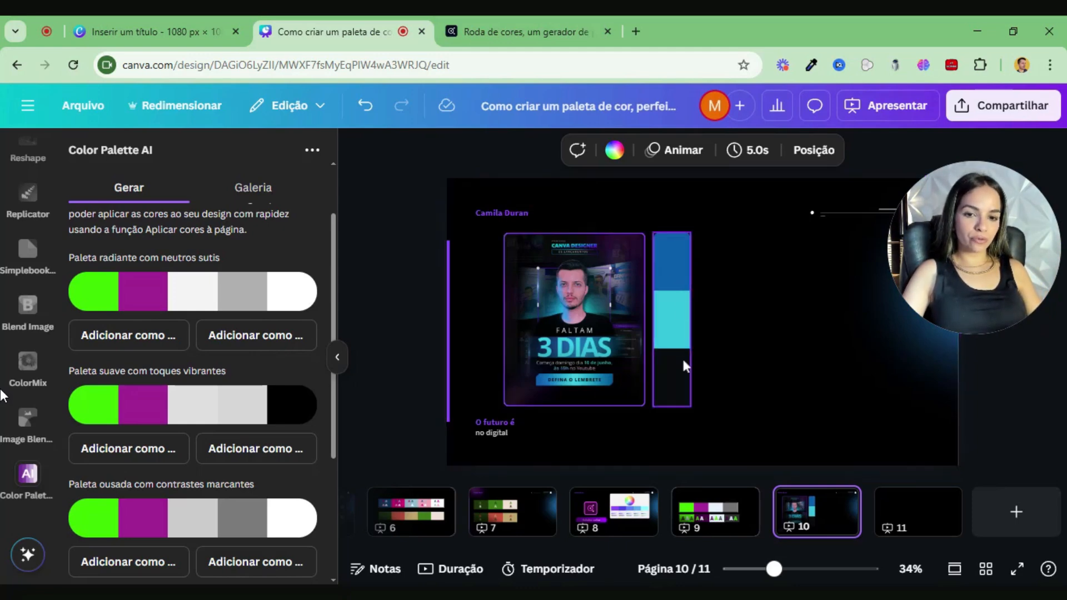
click(779, 388)
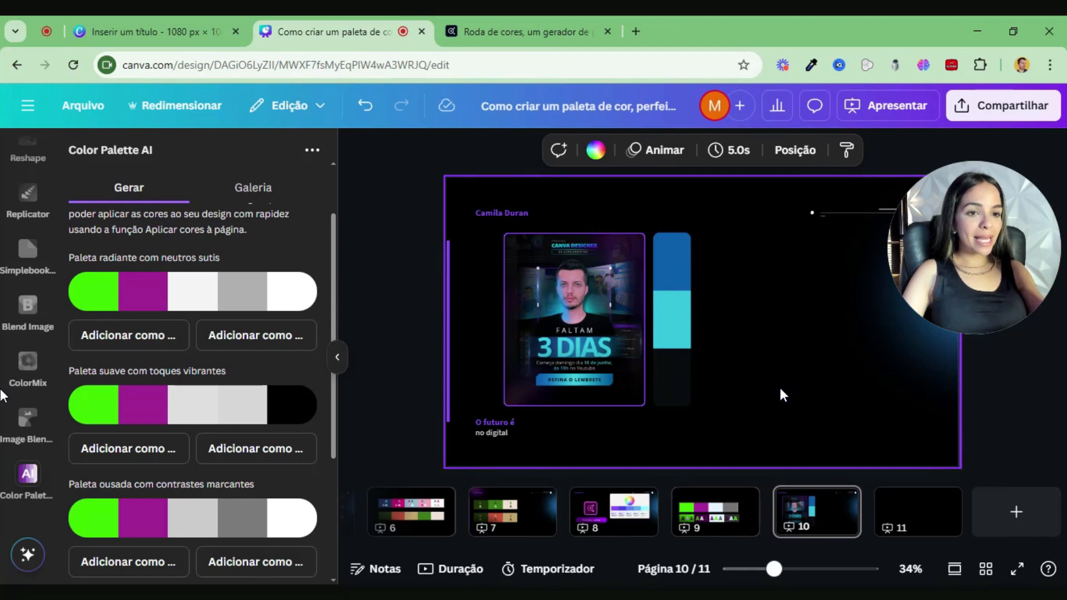